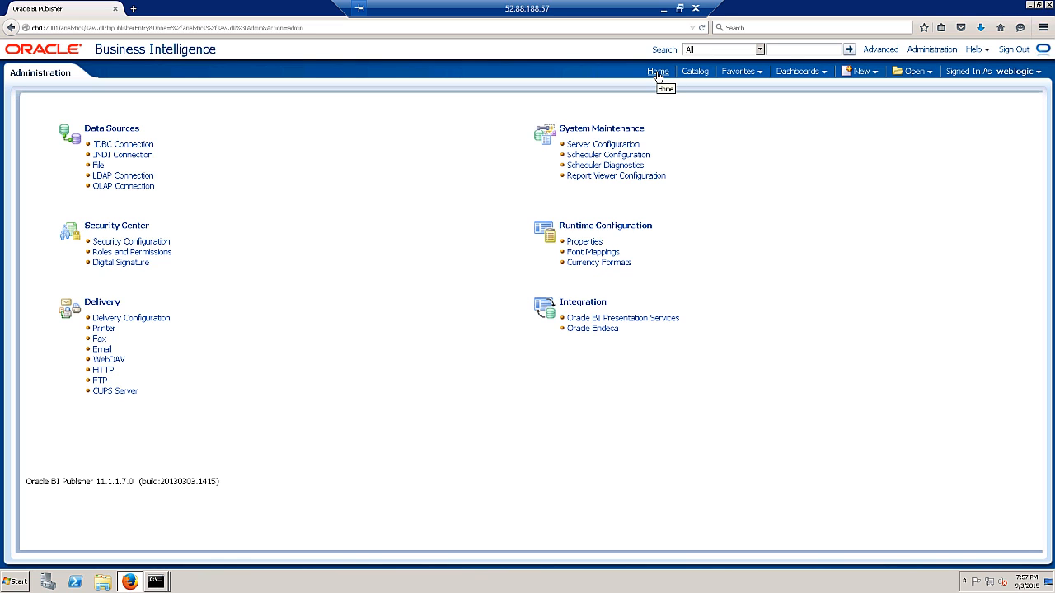
- Go from Home through Administration > Manage BI Publisher to the JDBC Connection list
{"action": "left_click", "coordinate": [657, 72]}
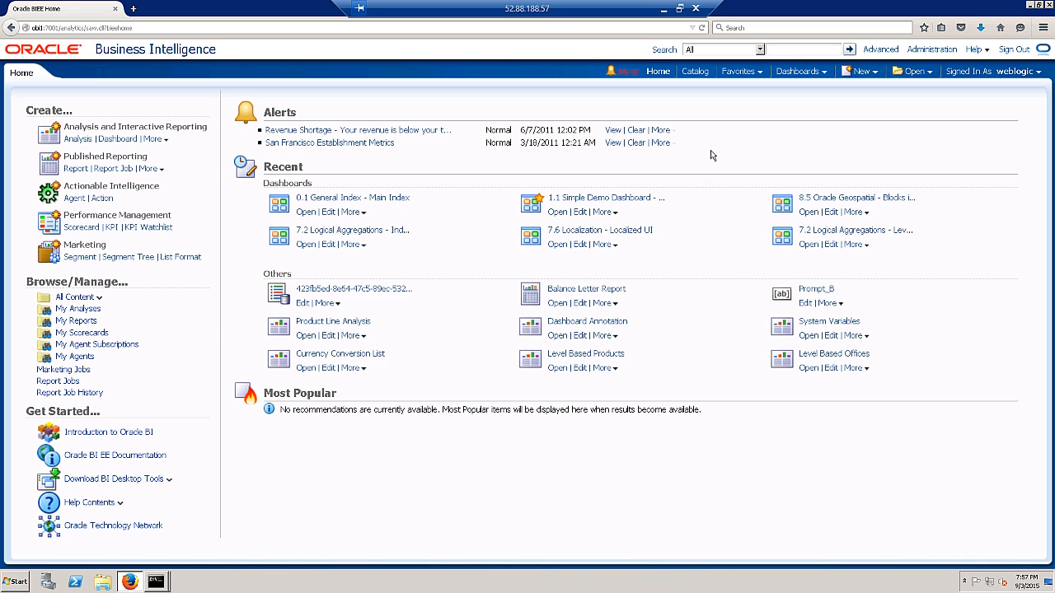
{"action": "left_click", "coordinate": [934, 50]}
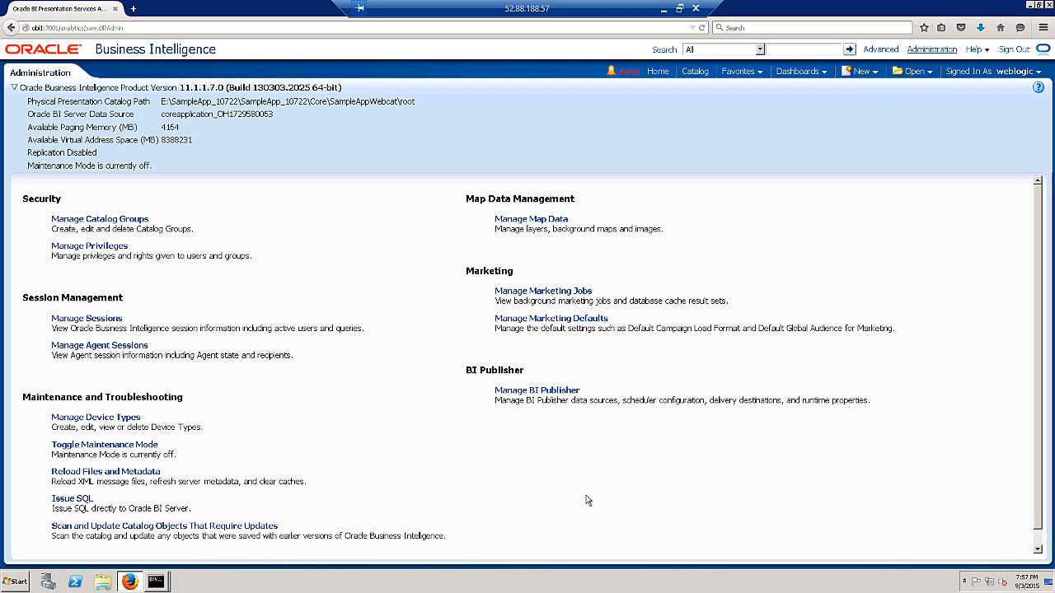
{"action": "left_click", "coordinate": [561, 389]}
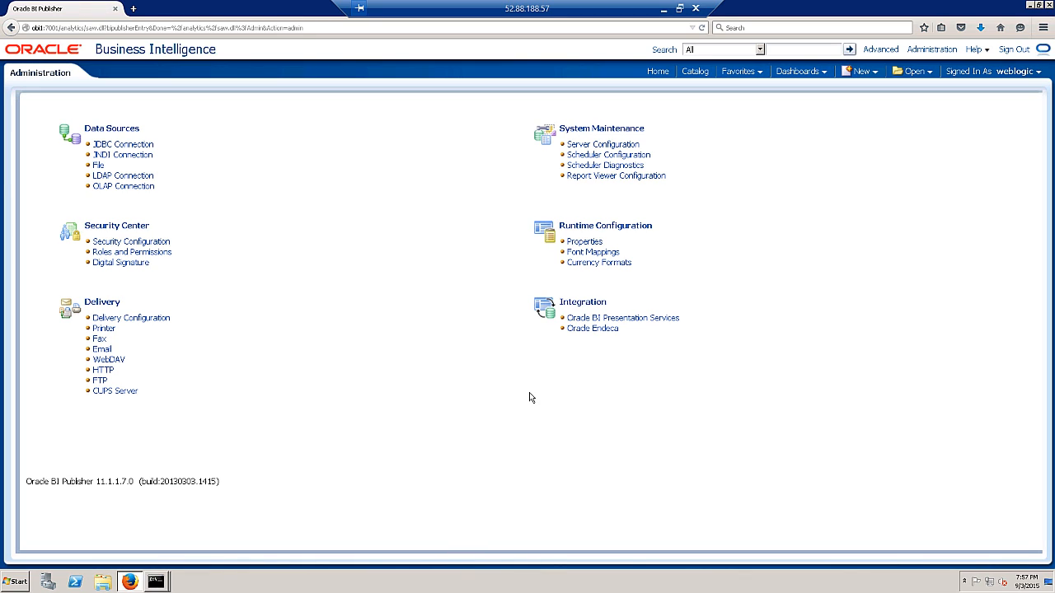
{"action": "left_click", "coordinate": [102, 146]}
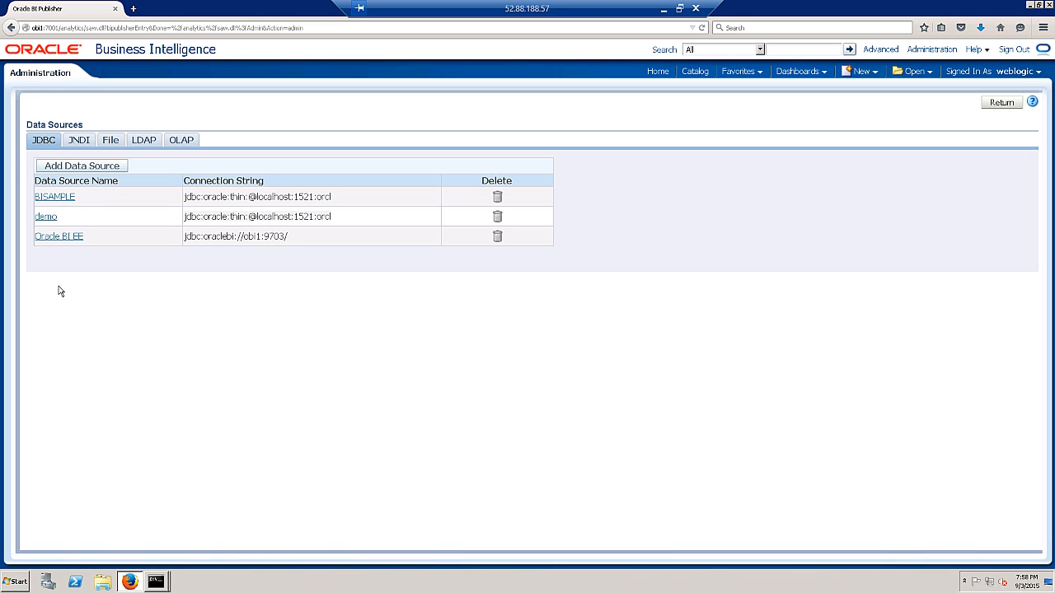
- Add a new JDBC data source named OE
{"action": "left_click", "coordinate": [54, 167]}
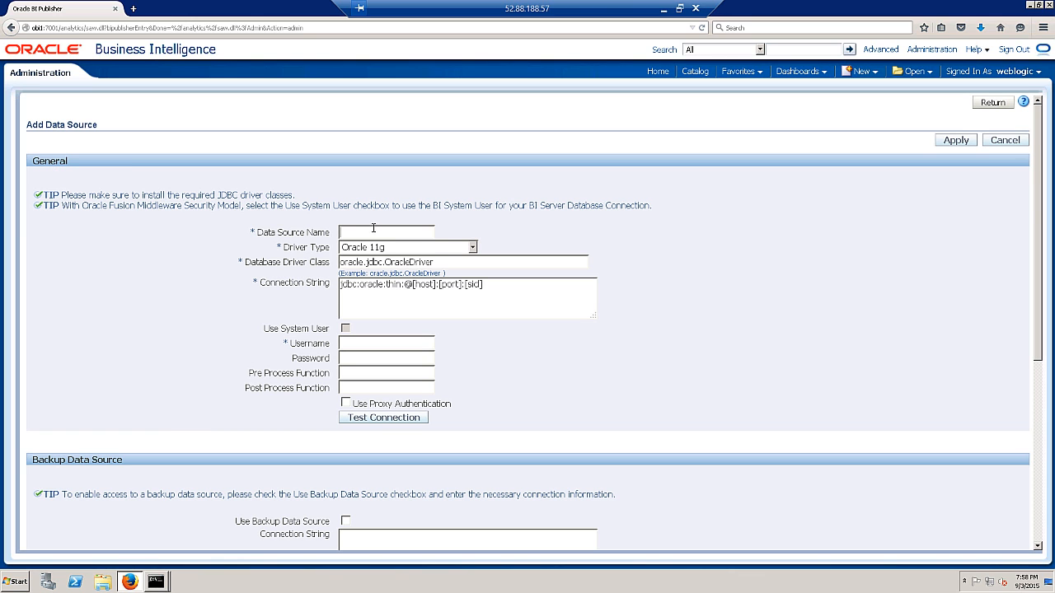
{"action": "left_click", "coordinate": [362, 234]}
{"action": "type", "text": "OE"}
{"action": "left_click", "coordinate": [502, 285]}
{"action": "key", "text": "BackSpace"}
{"action": "key", "text": "BackSpace"}
{"action": "key", "text": "BackSpace"}
{"action": "key", "text": "BackSpace"}
{"action": "type", "text": "orc"}
{"action": "key", "text": "ctrl+plus"}
{"action": "key", "text": "ctrl+plus"}
{"action": "key", "text": "ctrl+plus"}
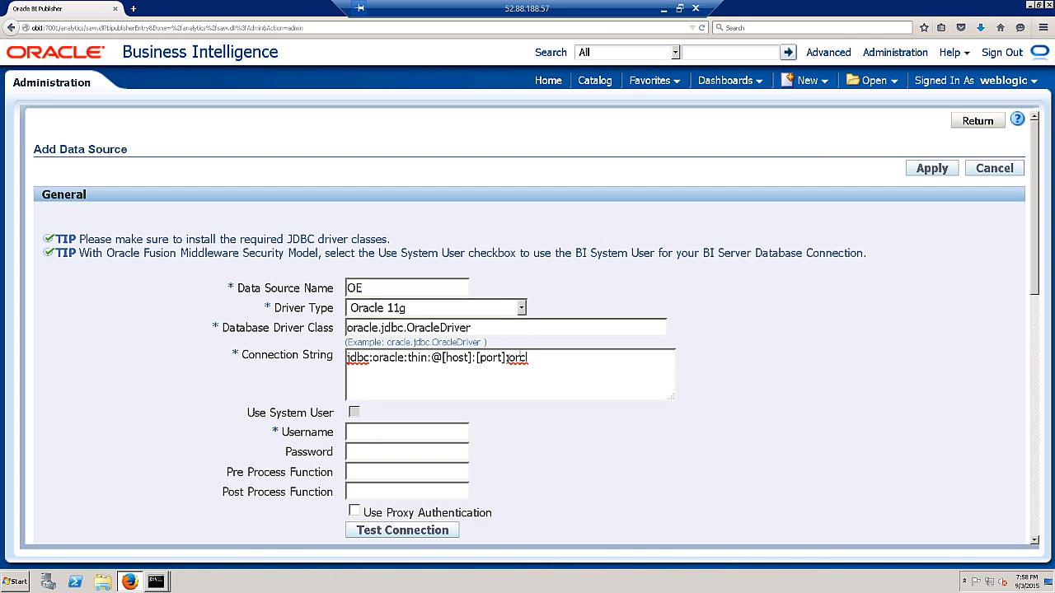
{"action": "key", "text": "Left"}
{"action": "key", "text": "Left"}
{"action": "key", "text": "Left"}
{"action": "key", "text": "Left"}
{"action": "key", "text": "Left"}
{"action": "key", "text": "BackSpace"}
{"action": "key", "text": "BackSpace"}
{"action": "key", "text": "BackSpace"}
{"action": "key", "text": "BackSpace"}
{"action": "key", "text": "BackSpace"}
{"action": "key", "text": "BackSpace"}
{"action": "type", "text": "1521"}
{"action": "key", "text": "Left"}
{"action": "key", "text": "Left"}
{"action": "key", "text": "Left"}
{"action": "key", "text": "Left"}
{"action": "key", "text": "Left"}
{"action": "key", "text": "BackSpace"}
{"action": "key", "text": "BackSpace"}
{"action": "key", "text": "BackSpace"}
{"action": "key", "text": "BackSpace"}
{"action": "key", "text": "BackSpace"}
{"action": "key", "text": "BackSpace"}
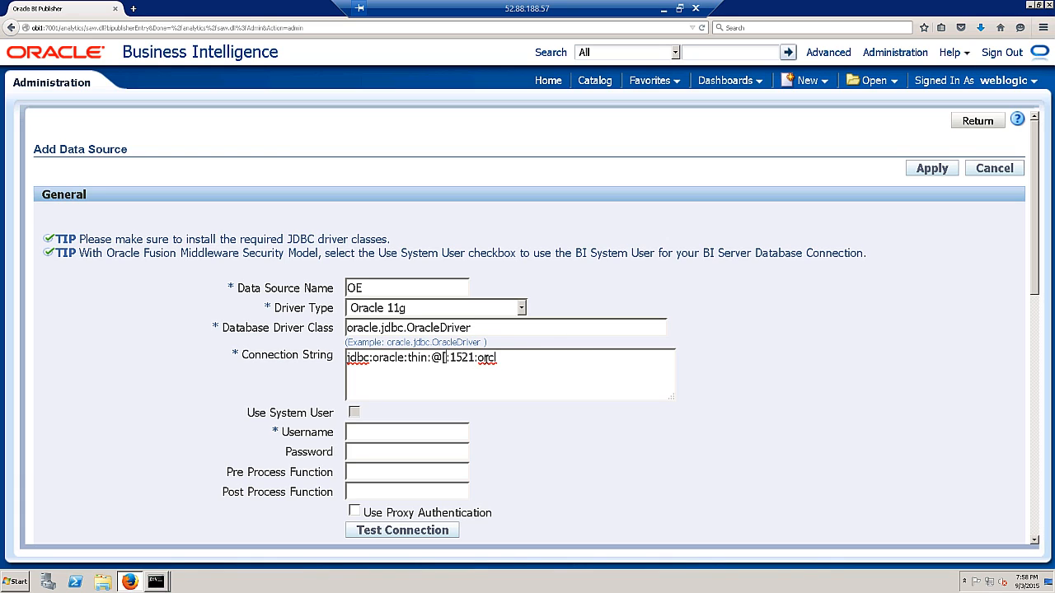
{"action": "type", "text": "localhost"}
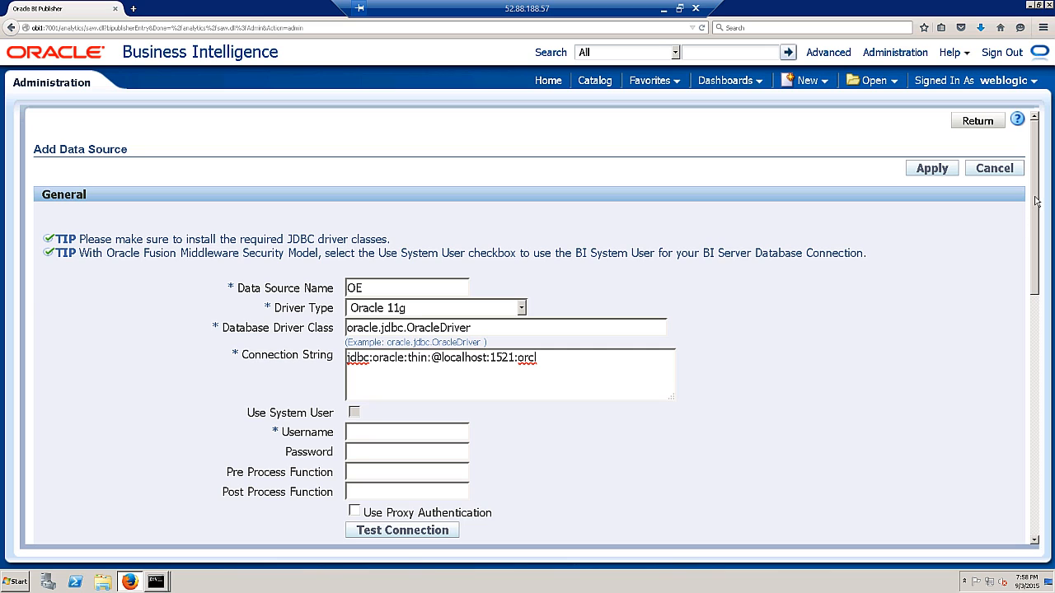
{"action": "left_click_drag", "start_coordinate": [1036, 202], "coordinate": [1041, 242]}
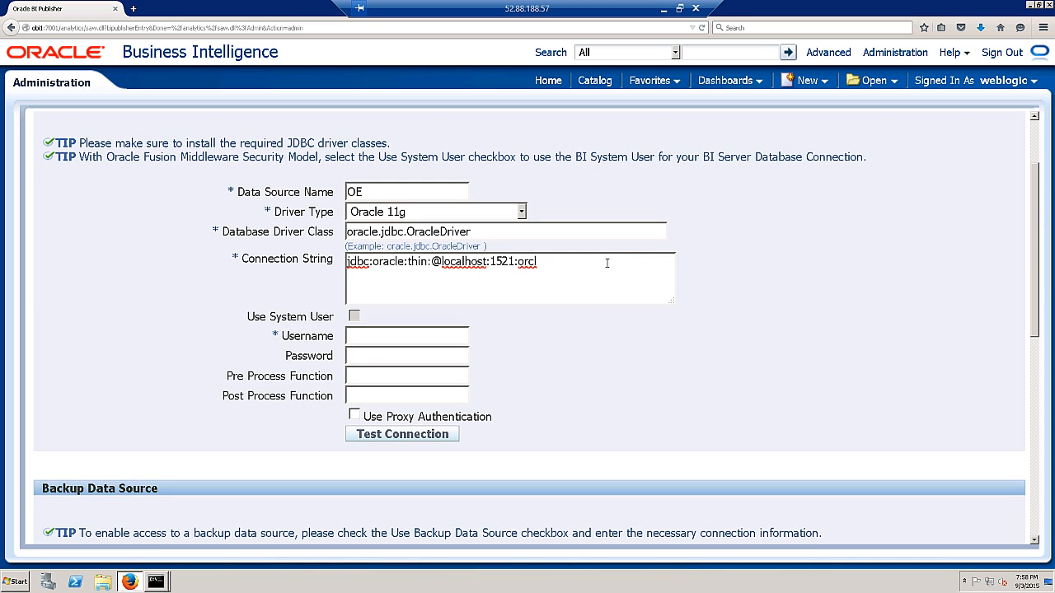
- Enter username oe and the database password, correcting a mistyped password
{"action": "left_click", "coordinate": [405, 336]}
{"action": "type", "text": "oe"}
{"action": "key", "text": "Tab"}
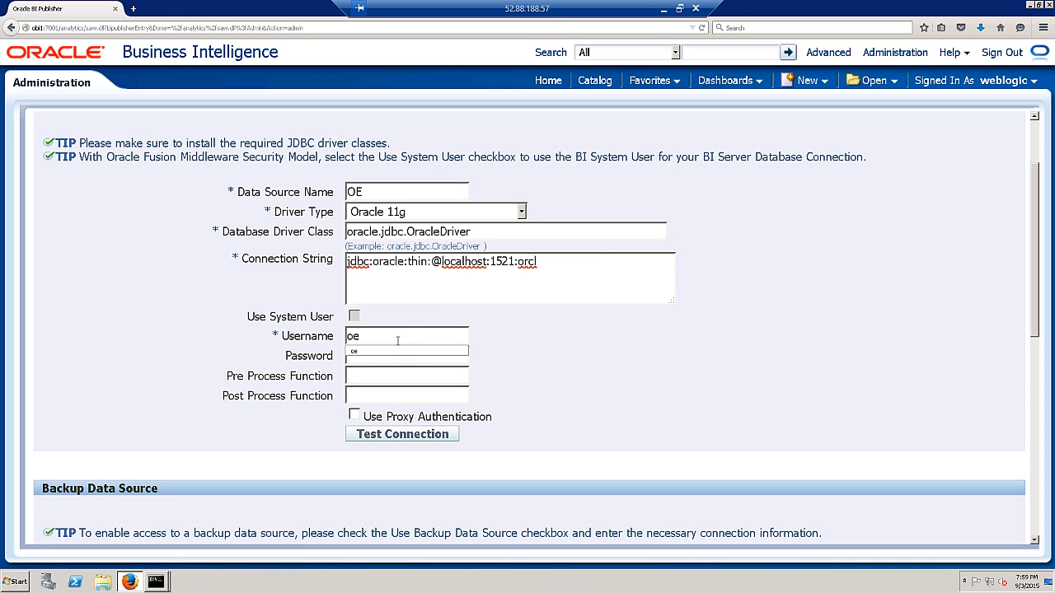
{"action": "type", "text": "oracle"}
{"action": "left_click_drag", "start_coordinate": [416, 360], "coordinate": [324, 358]}
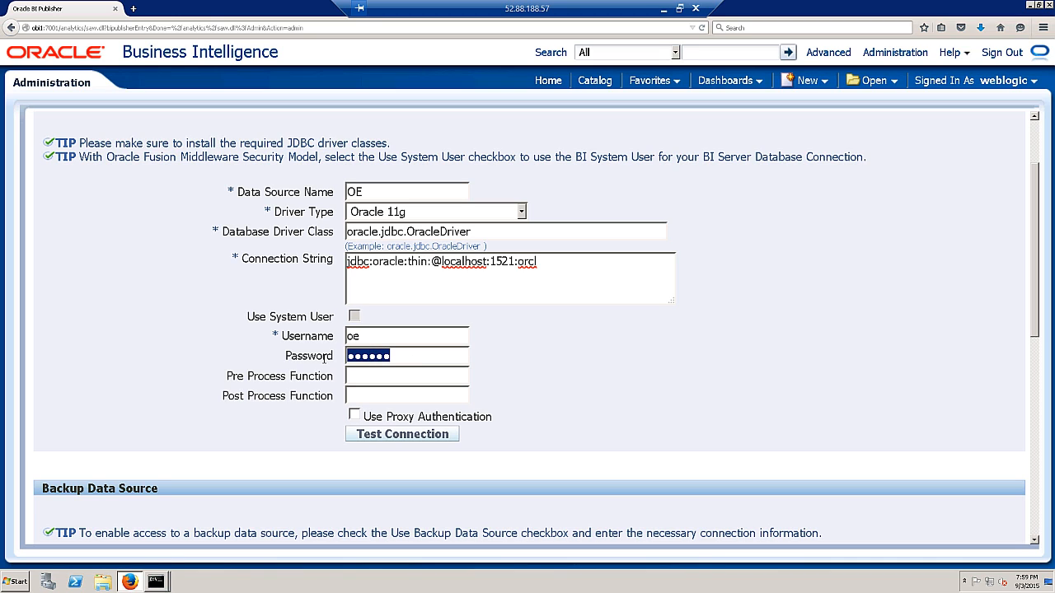
{"action": "key", "text": "BackSpace"}
{"action": "type", "text": "oe"}
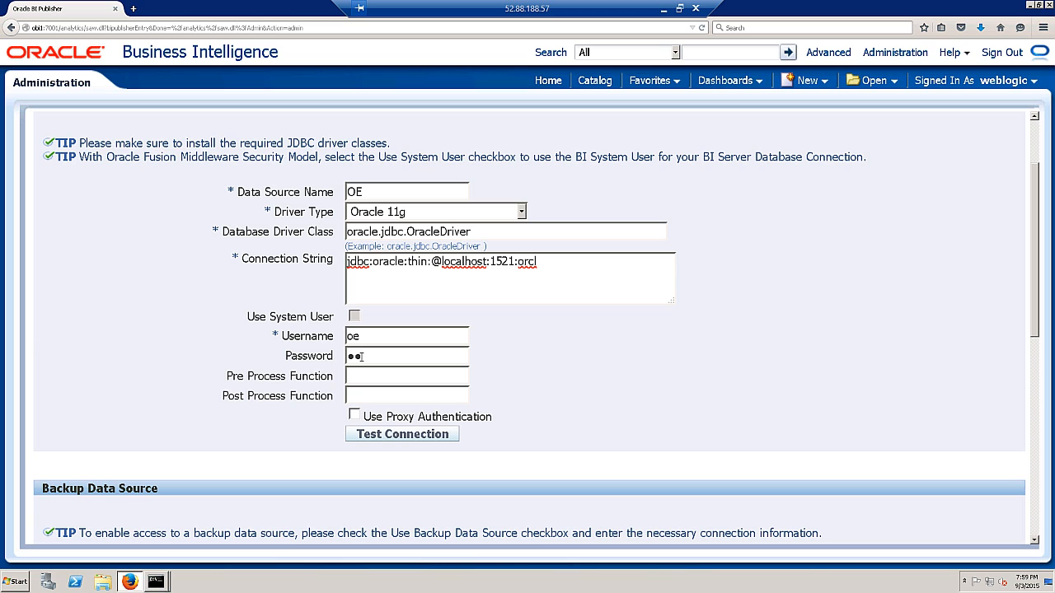
- Test the OE connection, accept the browser's password update, and apply to save it
{"action": "left_click", "coordinate": [395, 435]}
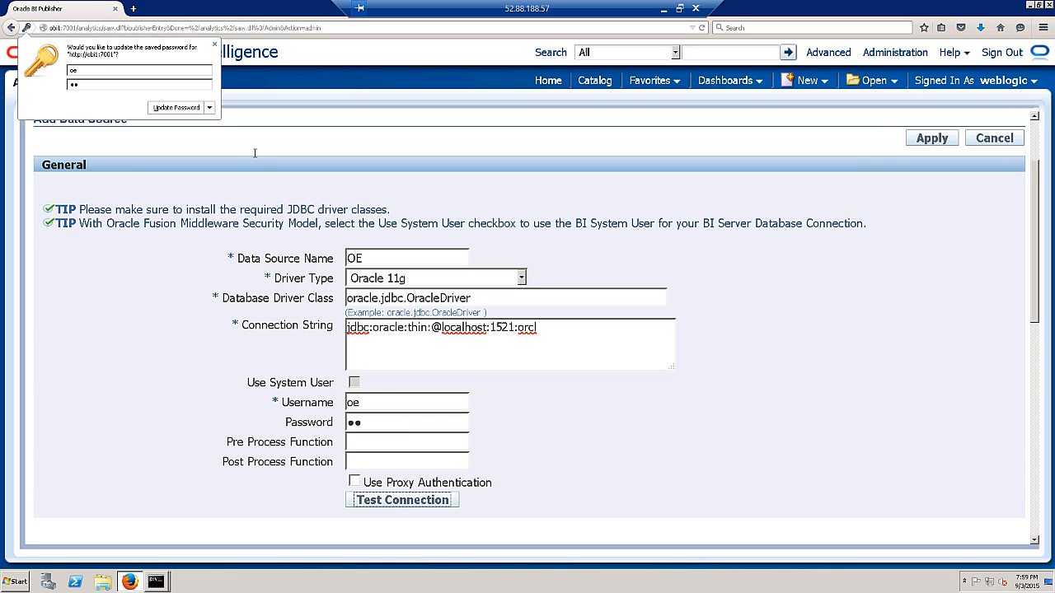
{"action": "left_click", "coordinate": [183, 108]}
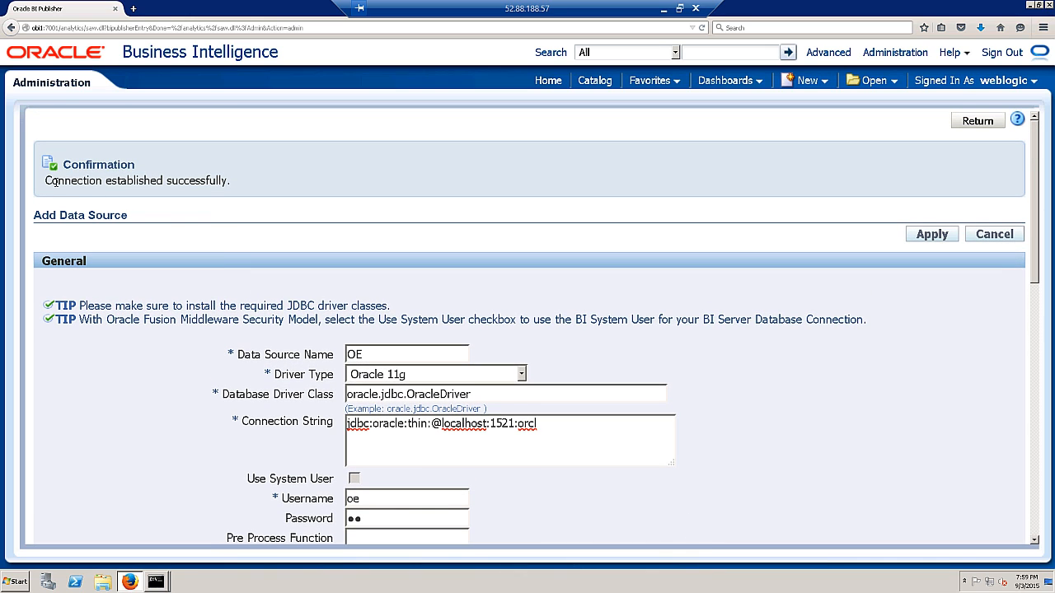
{"action": "left_click", "coordinate": [932, 235]}
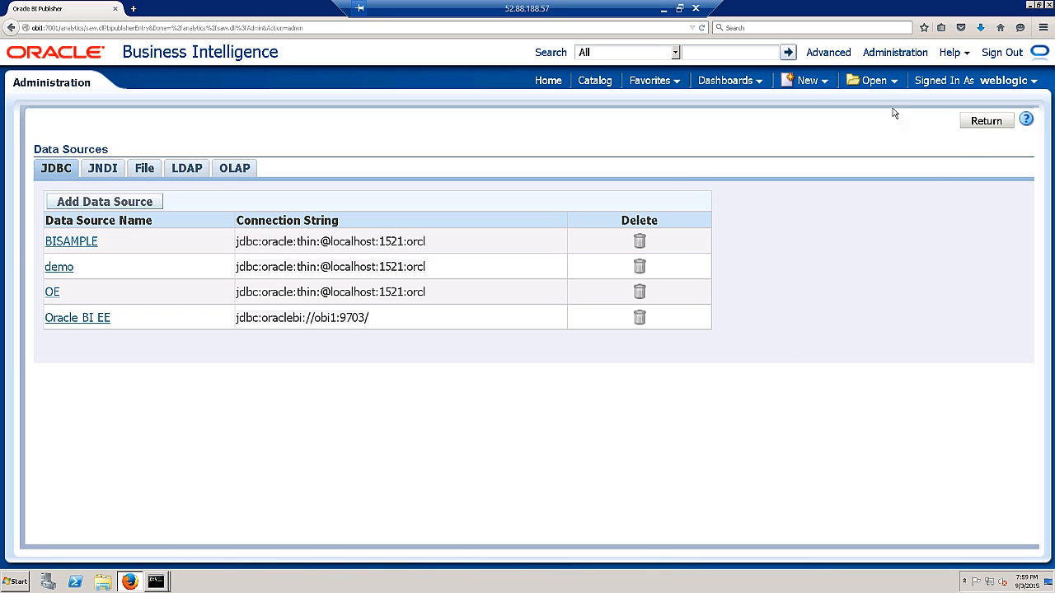
{"action": "left_click", "coordinate": [818, 86]}
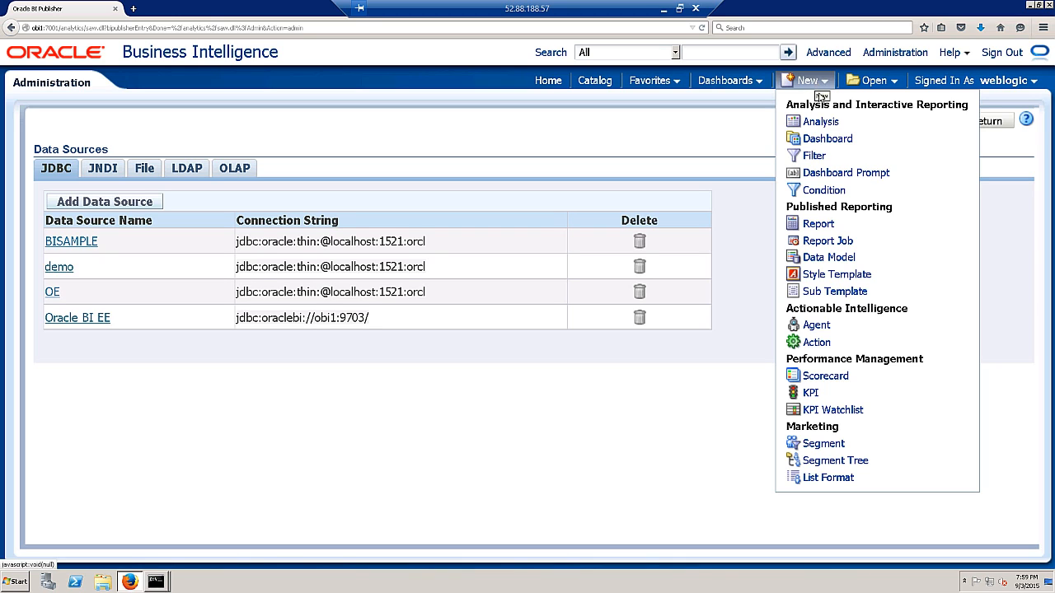
- Create a data model with SQL query data set OE_ORDERS on the OE source, using Query Builder
{"action": "left_click", "coordinate": [820, 259]}
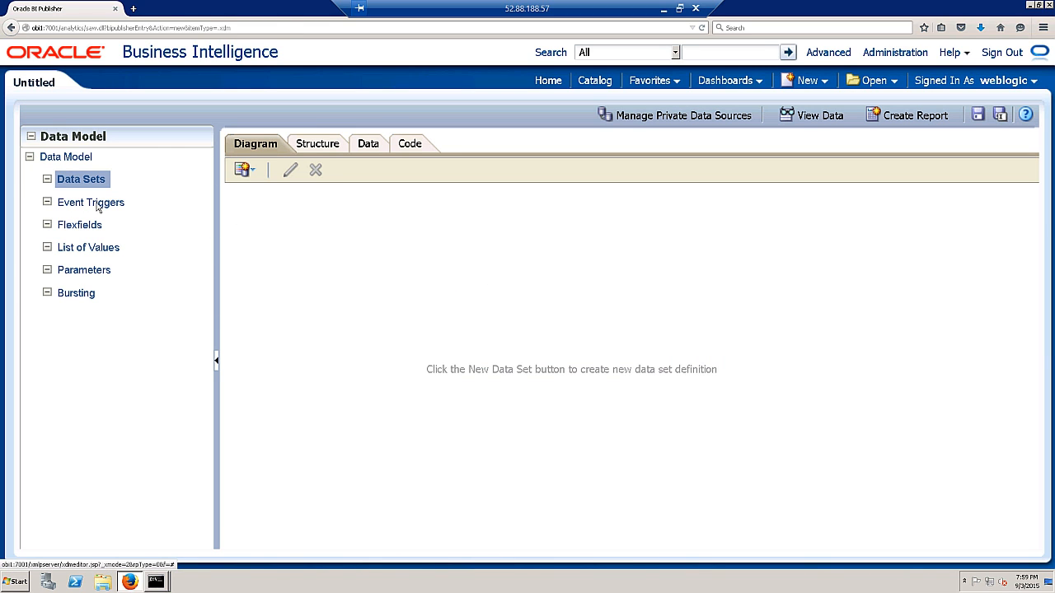
{"action": "left_click", "coordinate": [245, 171]}
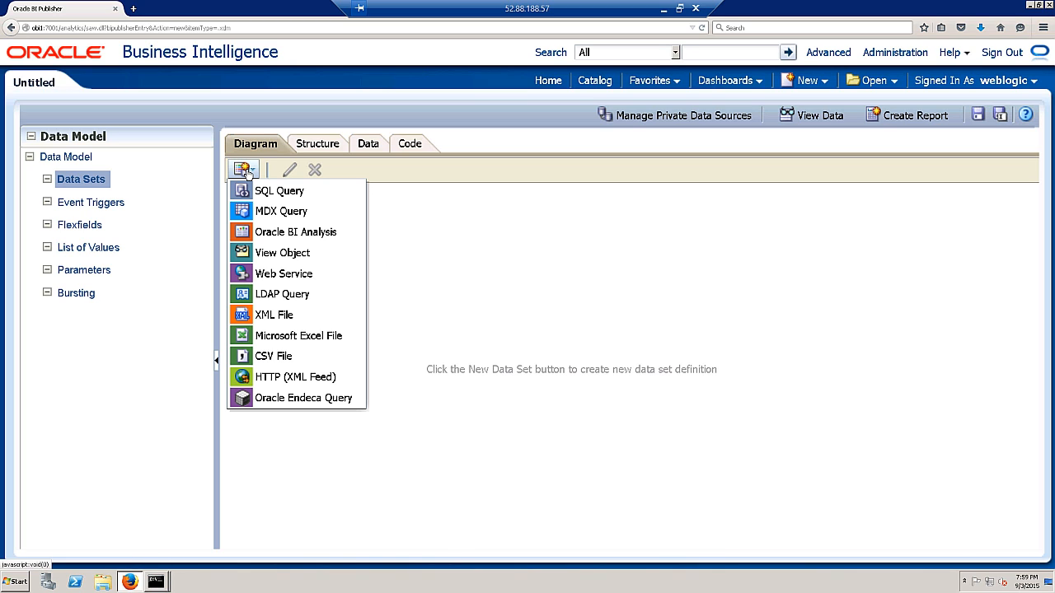
{"action": "left_click", "coordinate": [276, 192]}
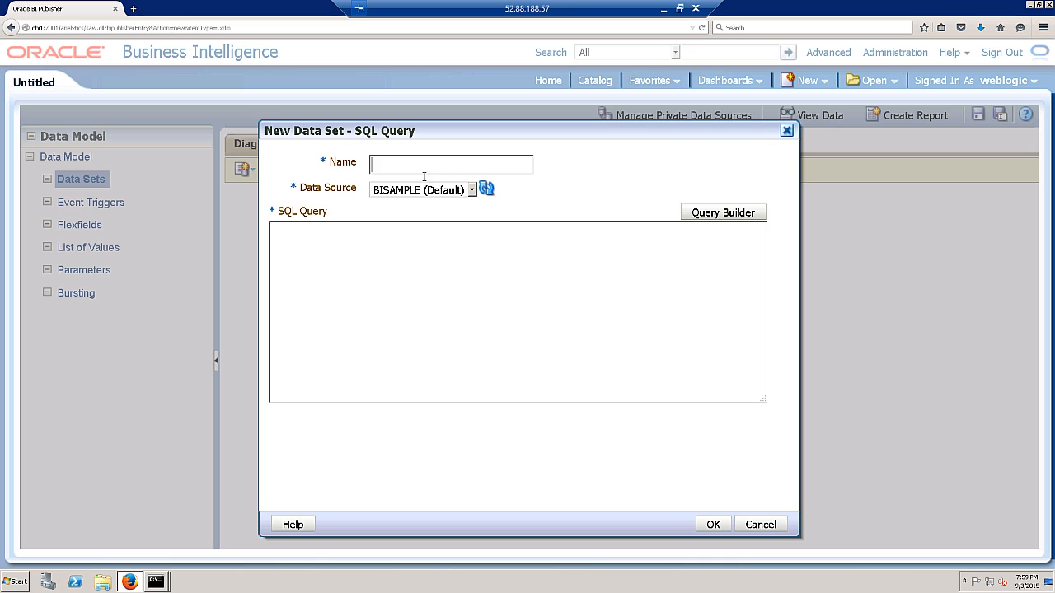
{"action": "type", "text": "OE_ORDERS"}
{"action": "left_click", "coordinate": [417, 191]}
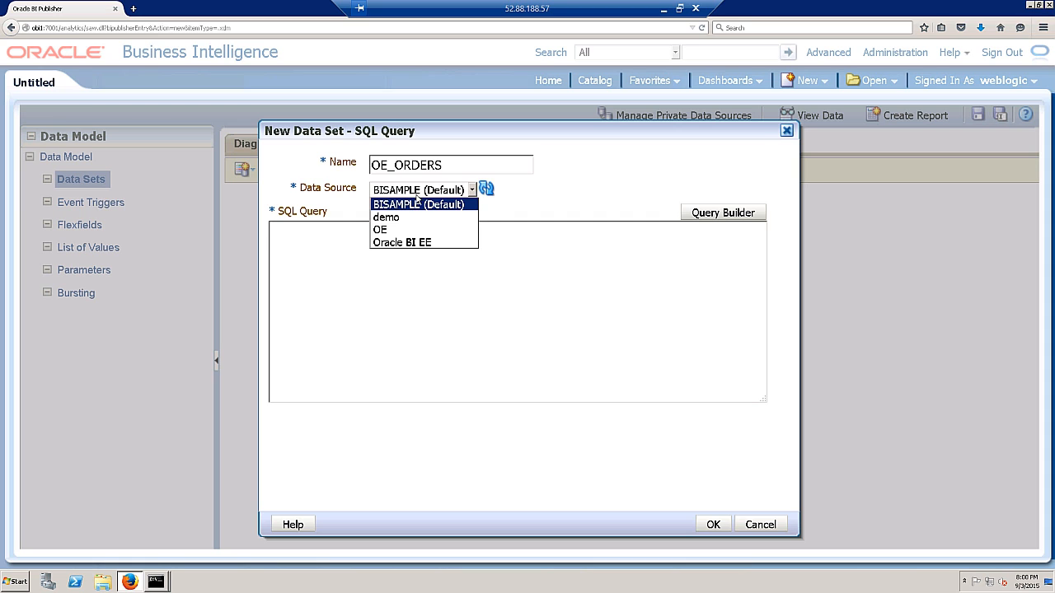
{"action": "left_click", "coordinate": [383, 231]}
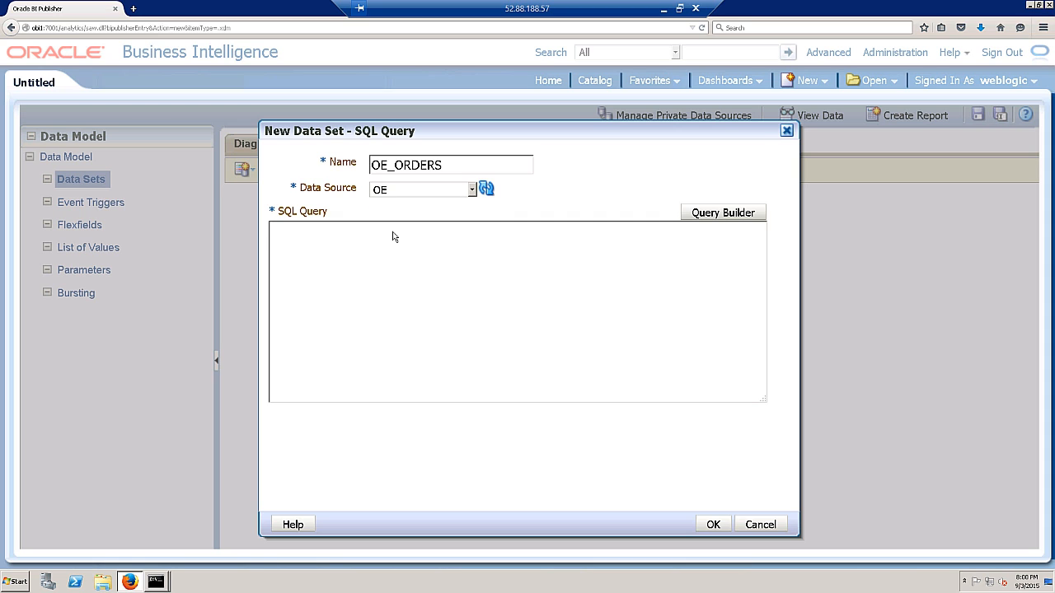
{"action": "left_click", "coordinate": [381, 252]}
{"action": "left_click", "coordinate": [736, 213]}
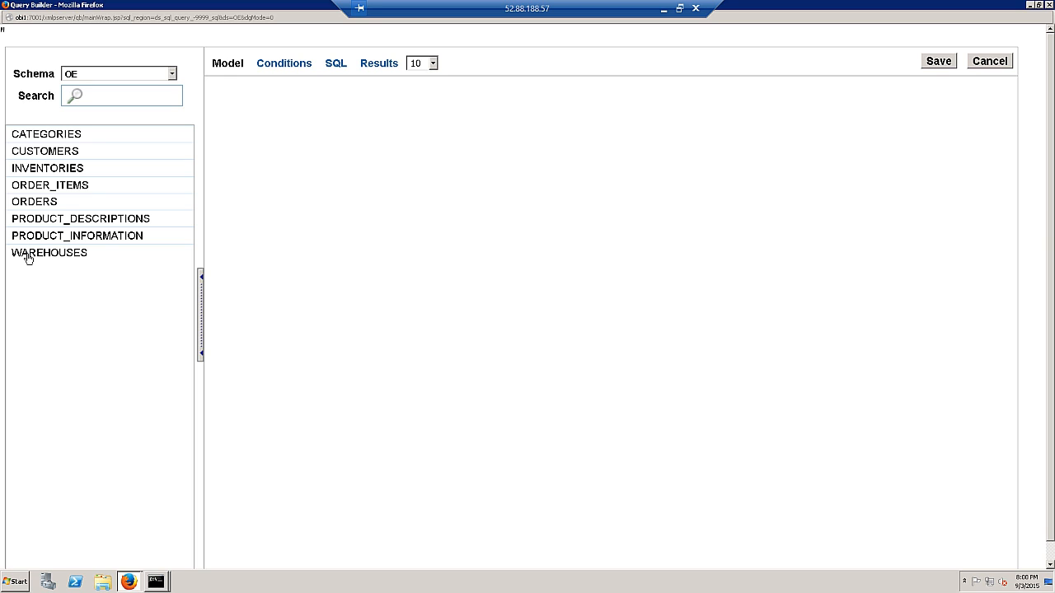
- Add ORDERS and ORDER_ITEMS to the query model and join them on ORDER_ID
{"action": "left_click", "coordinate": [40, 203]}
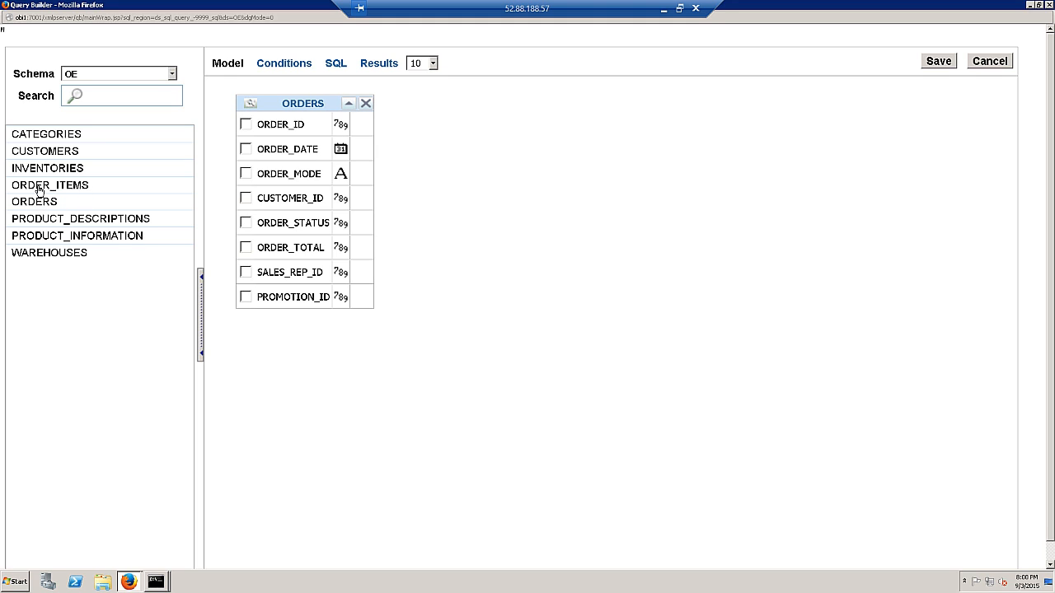
{"action": "left_click", "coordinate": [38, 189]}
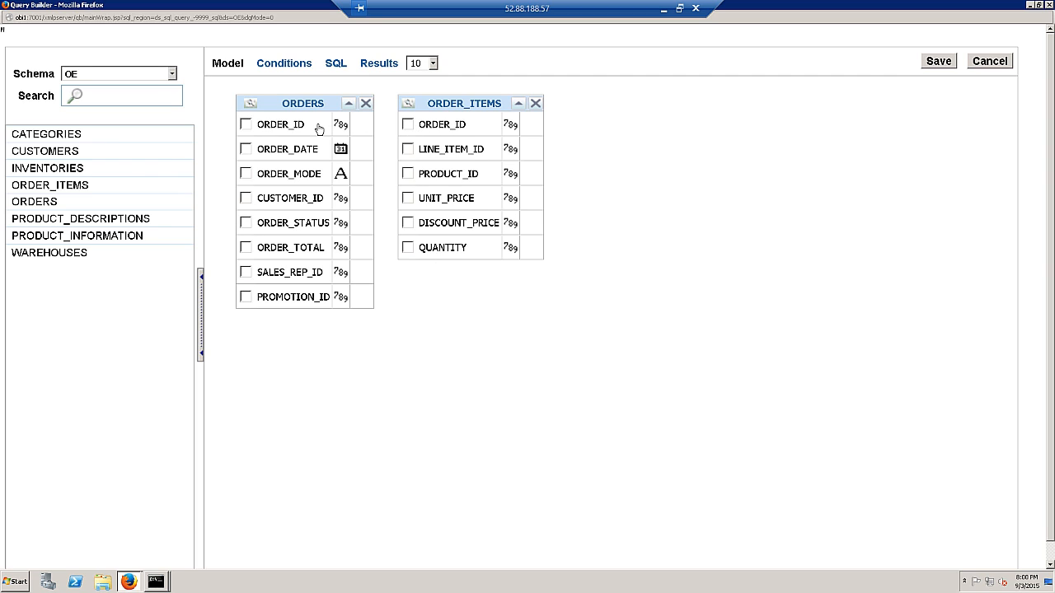
{"action": "left_click", "coordinate": [532, 124]}
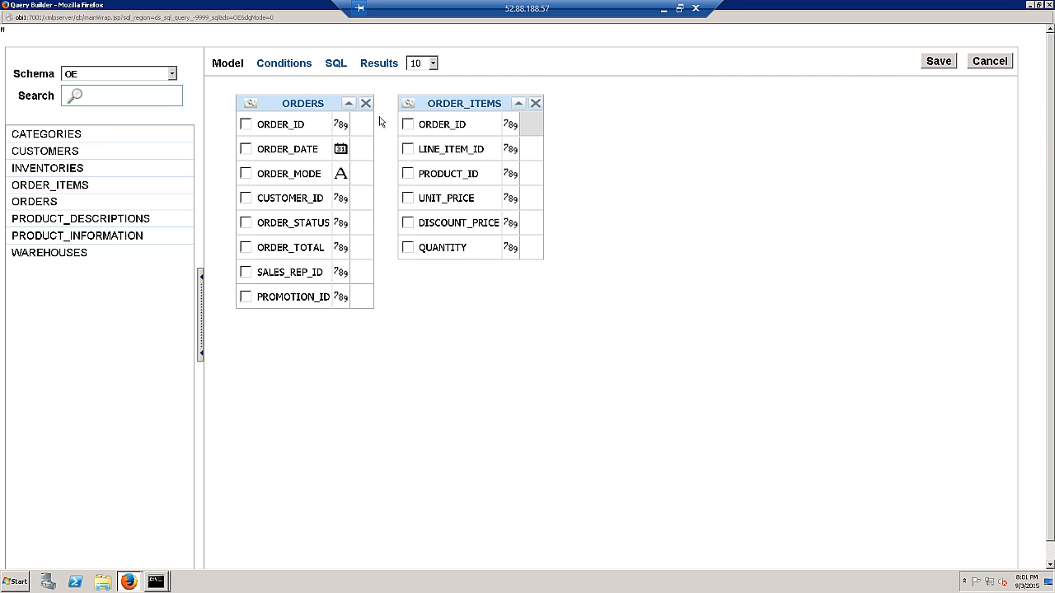
{"action": "left_click", "coordinate": [365, 126]}
- Select ORDER_DATE, CUSTOMER_ID, LINE_ITEM_ID, UNIT_PRICE and QUANTITY as query columns
{"action": "left_click", "coordinate": [336, 64]}
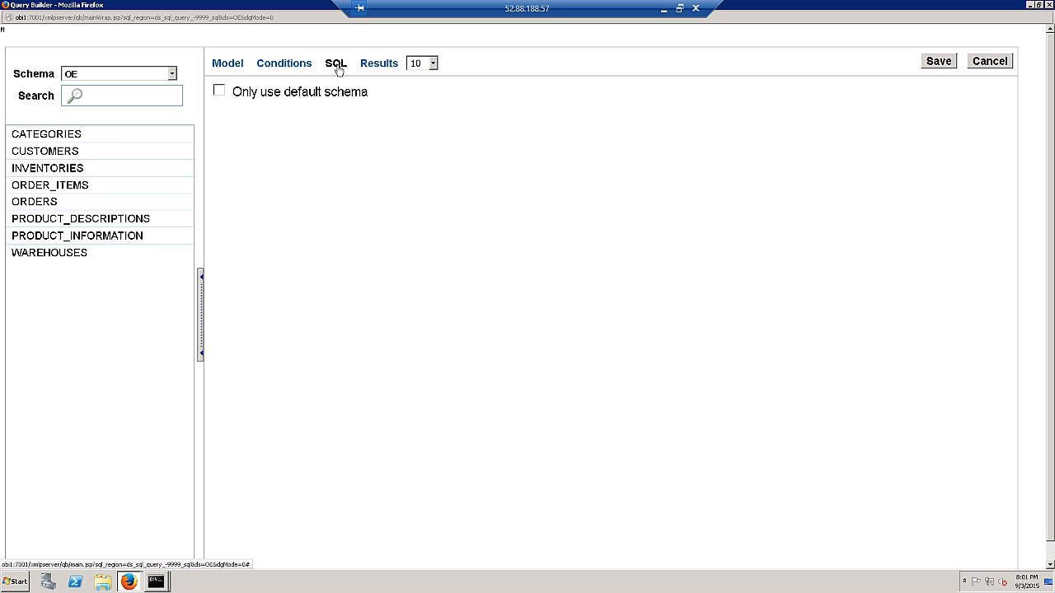
{"action": "left_click", "coordinate": [228, 66]}
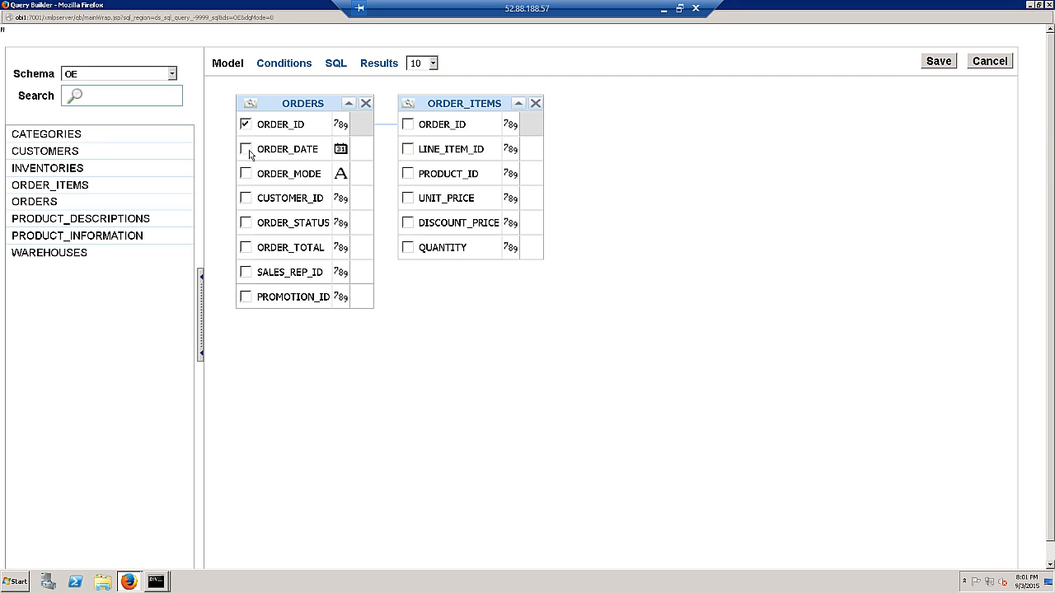
{"action": "left_click", "coordinate": [246, 151]}
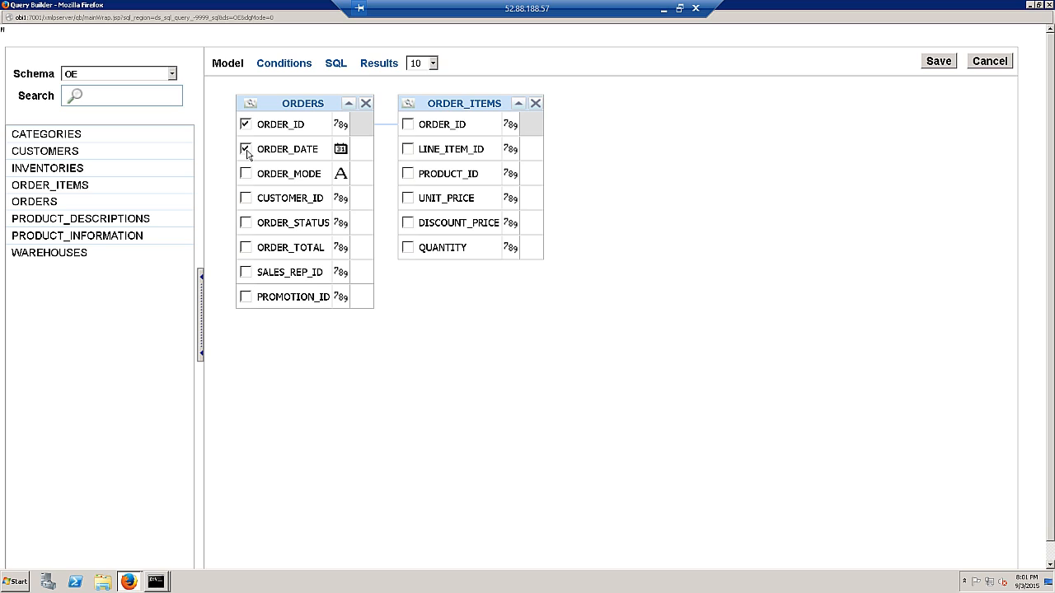
{"action": "left_click", "coordinate": [245, 199]}
{"action": "left_click", "coordinate": [408, 150]}
{"action": "left_click", "coordinate": [408, 198]}
{"action": "left_click", "coordinate": [408, 248]}
- Review the conditions, the generated SQL and the joined-table model
{"action": "left_click", "coordinate": [280, 64]}
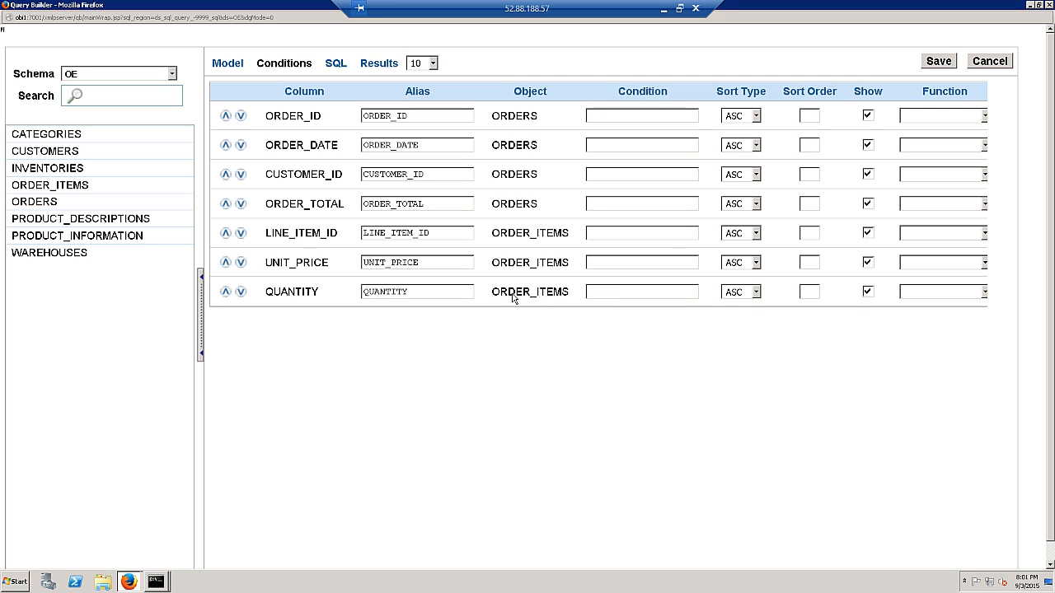
{"action": "left_click", "coordinate": [338, 66]}
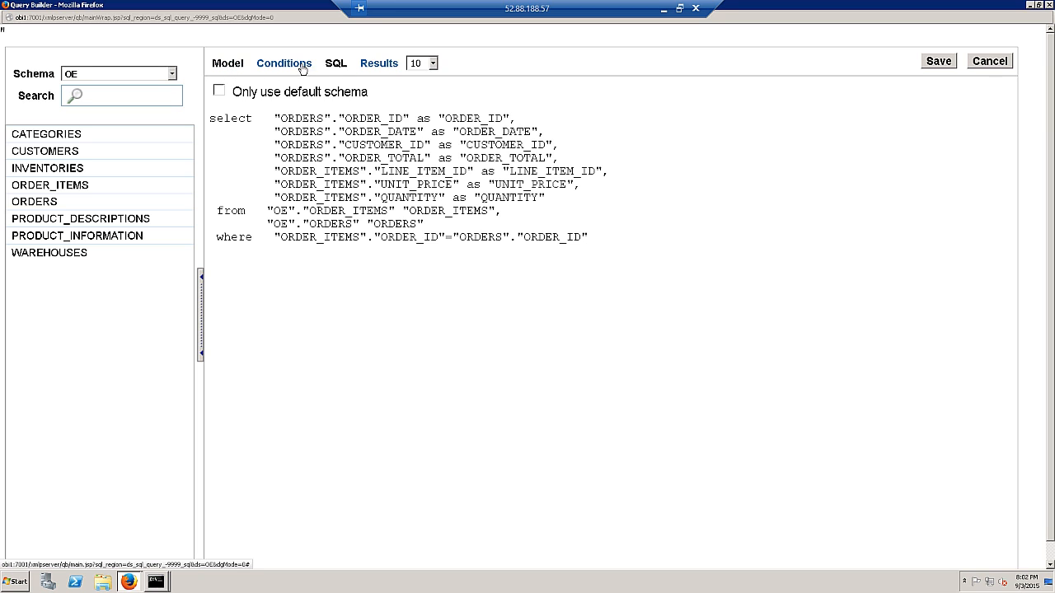
{"action": "left_click", "coordinate": [227, 64]}
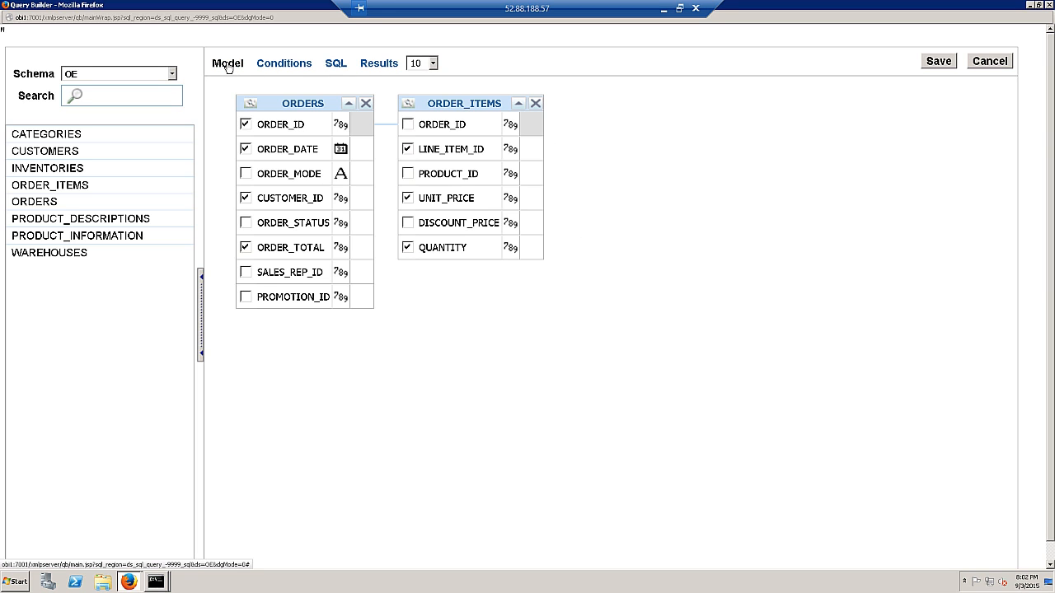
- Save the built query, append 'order by order_id', and create the OE_ORDERS data set
{"action": "left_click", "coordinate": [939, 61]}
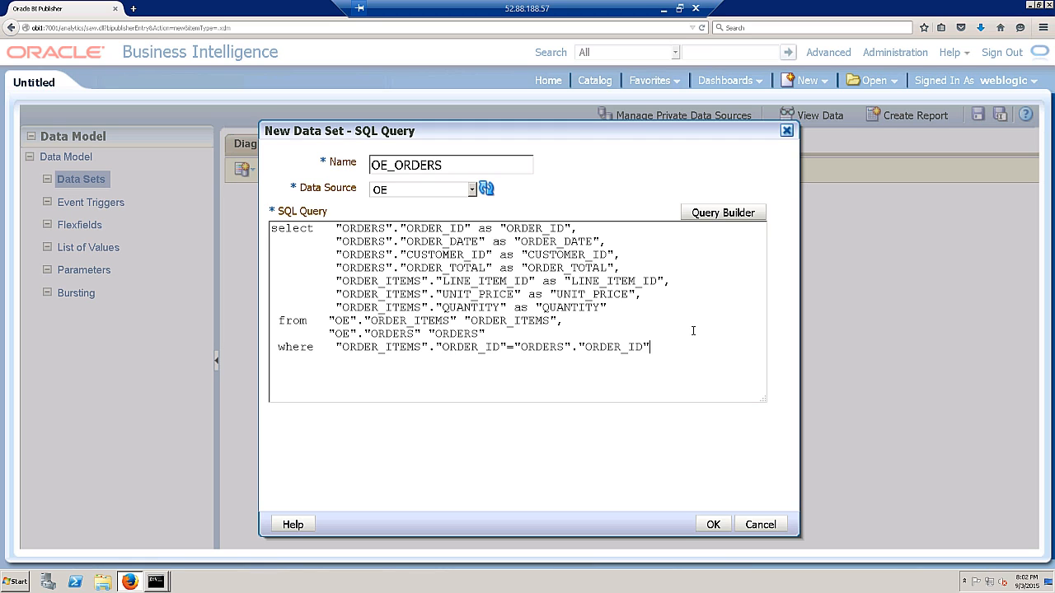
{"action": "type", "text": "order"}
{"action": "type", "text": "by order_id"}
{"action": "left_click", "coordinate": [713, 525]}
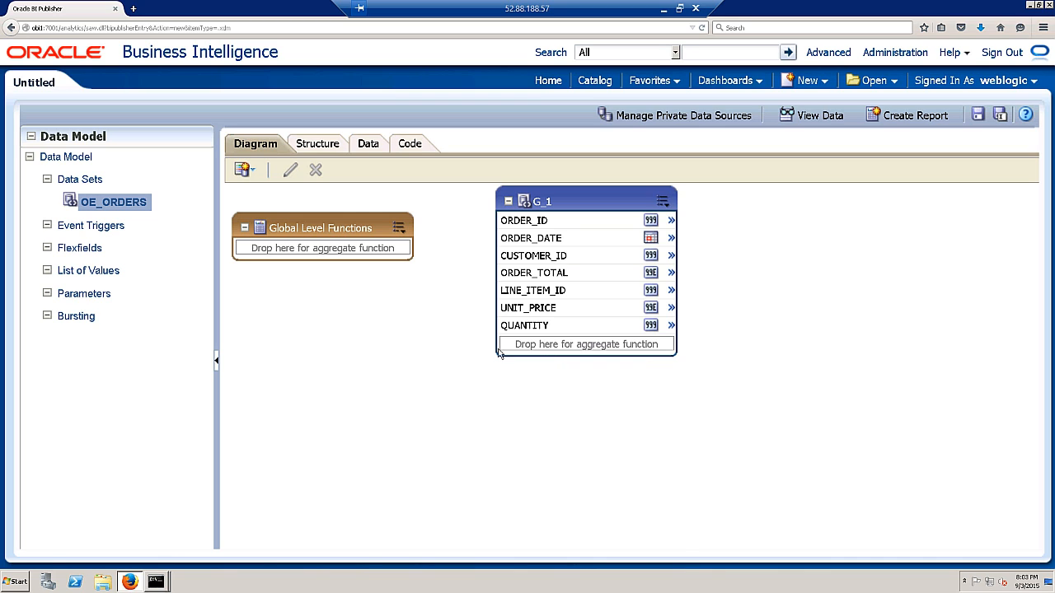
- Review the Structure tab's XML tag and display names, including the ORDER_ID element
{"action": "left_click", "coordinate": [313, 147]}
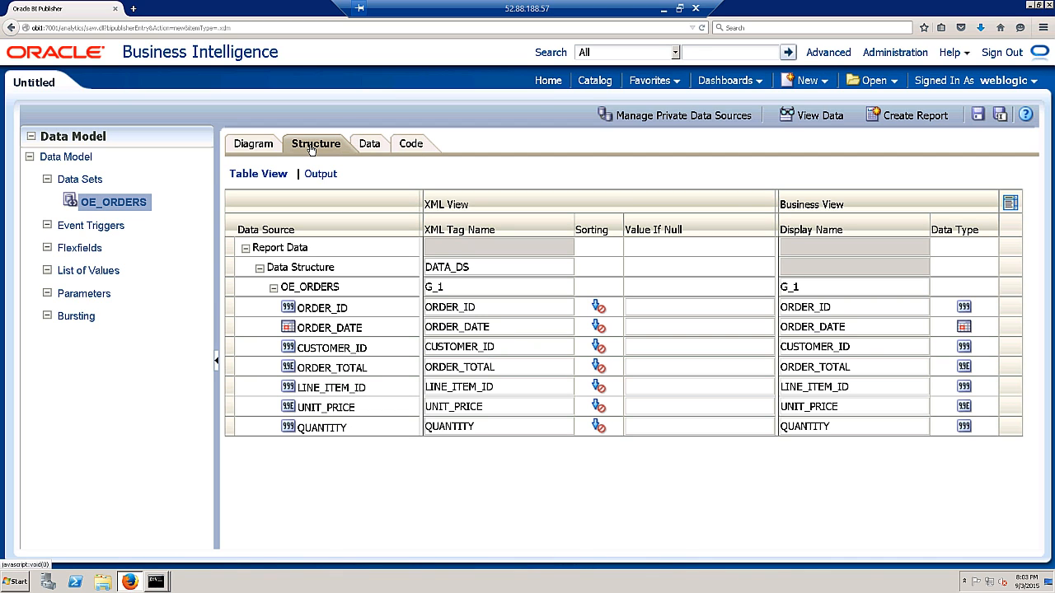
{"action": "left_click", "coordinate": [285, 267]}
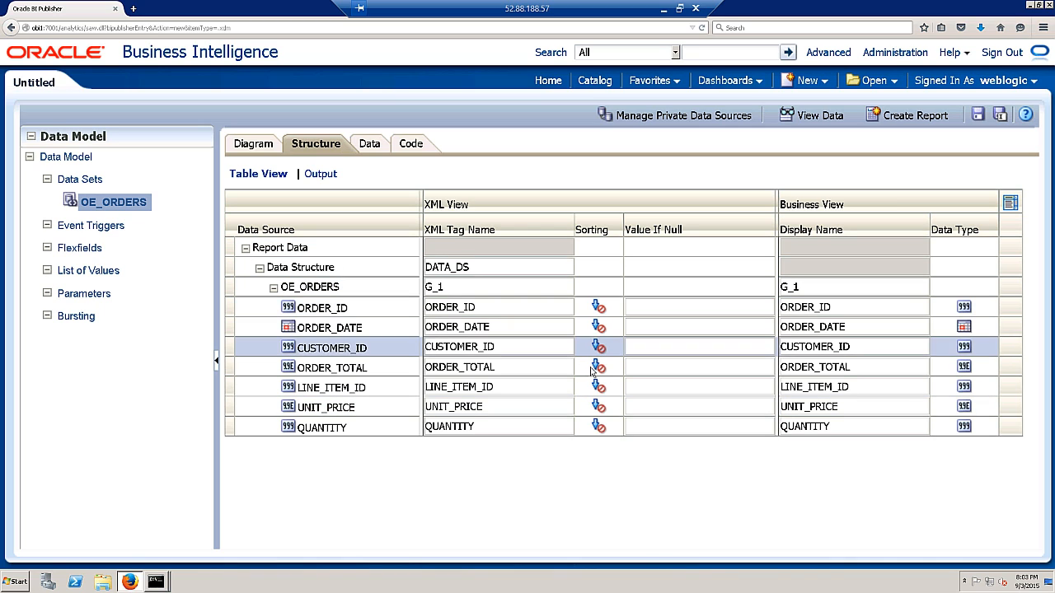
{"action": "left_click", "coordinate": [666, 306]}
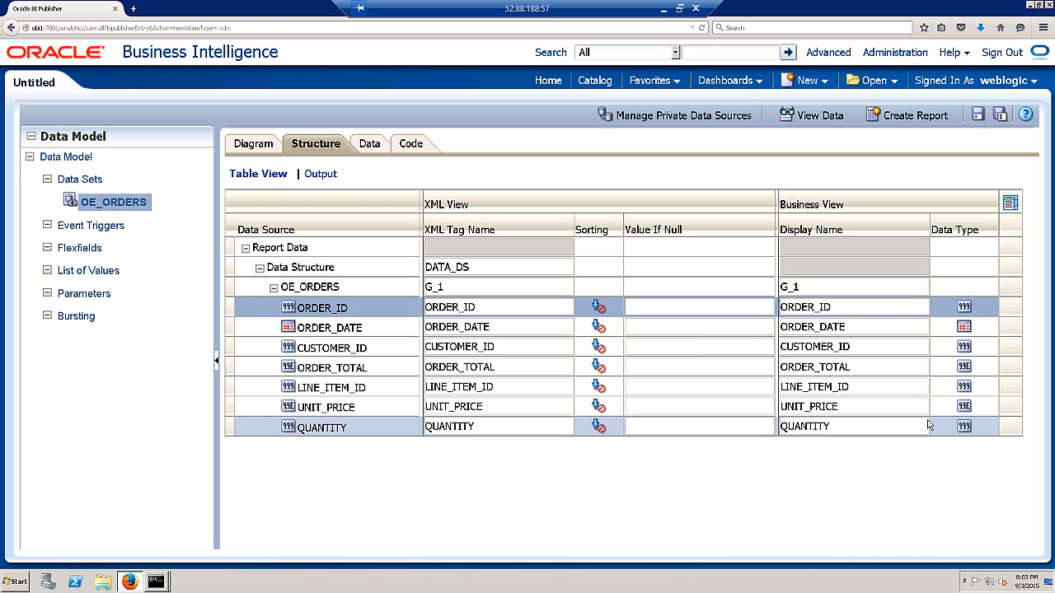
{"action": "left_click", "coordinate": [368, 146]}
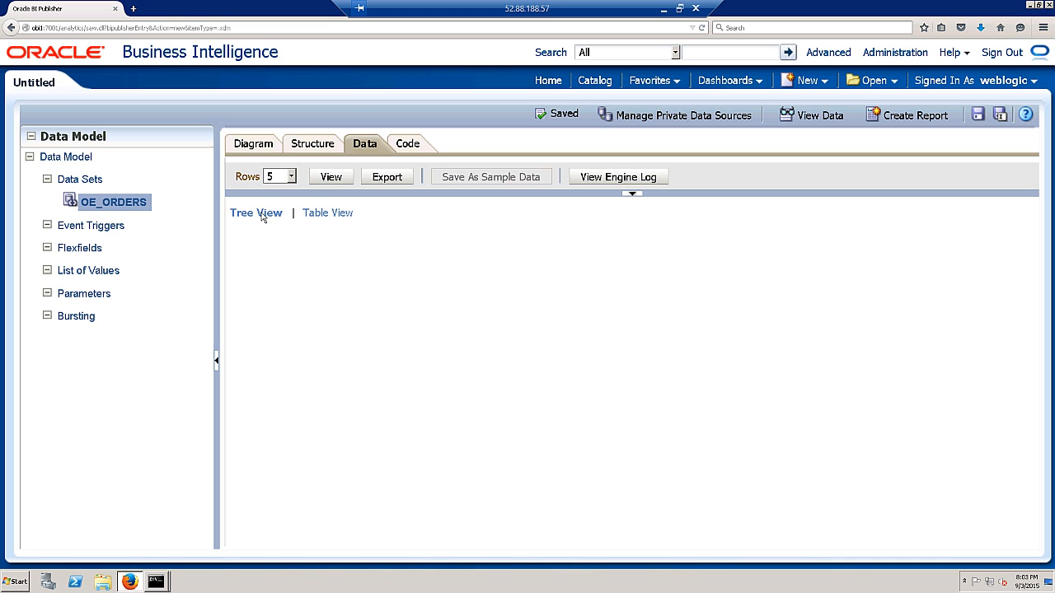
- View a 5-row preview of the data set as a G_1 tree and scroll through it
{"action": "left_click", "coordinate": [331, 177]}
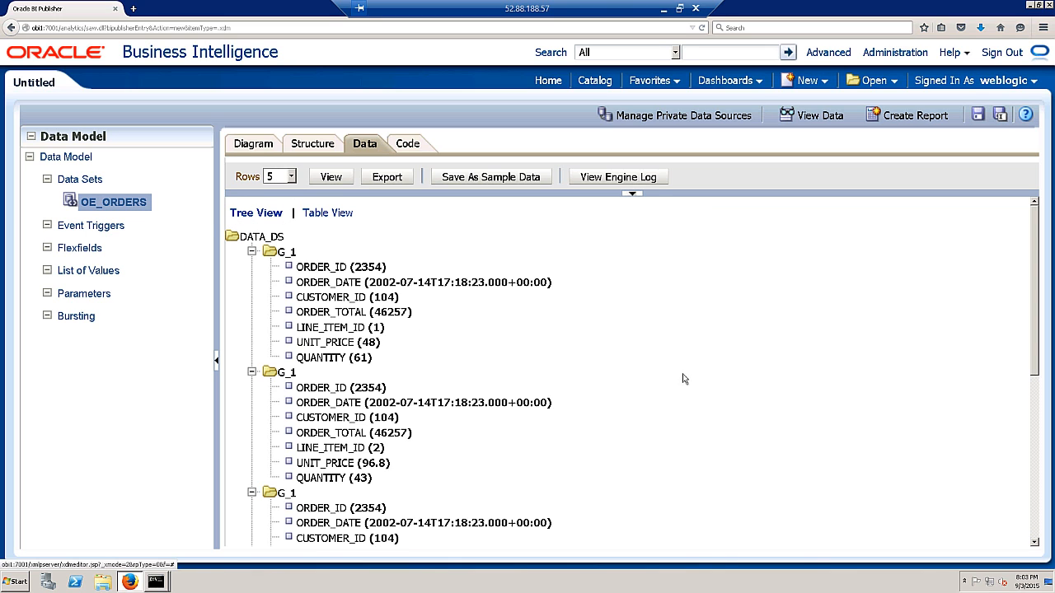
{"action": "scroll", "coordinate": [347, 331], "scroll_direction": "down", "scroll_amount": 3}
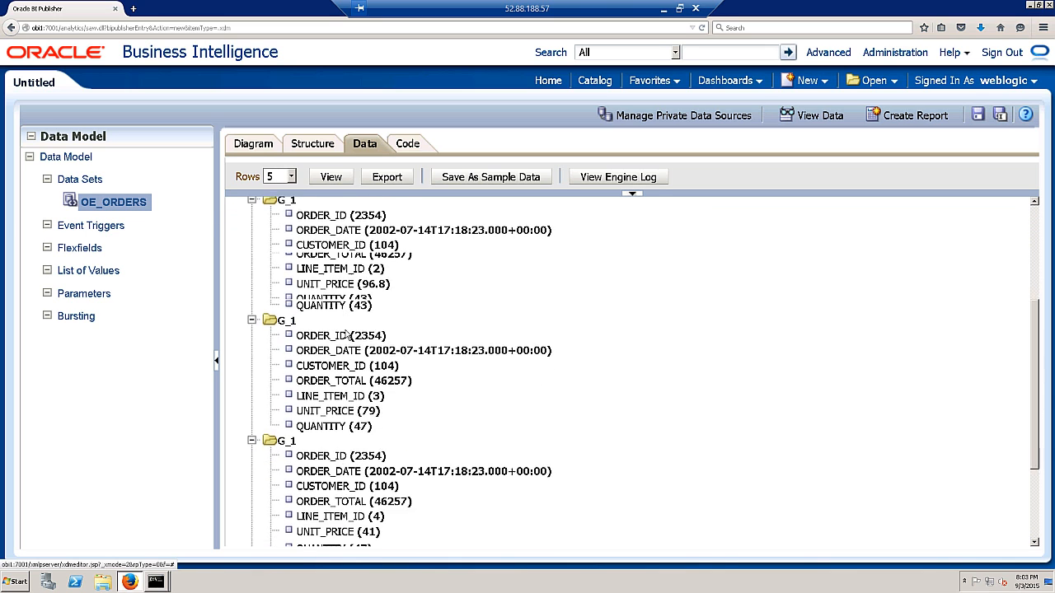
{"action": "scroll", "coordinate": [348, 332], "scroll_direction": "up", "scroll_amount": 3}
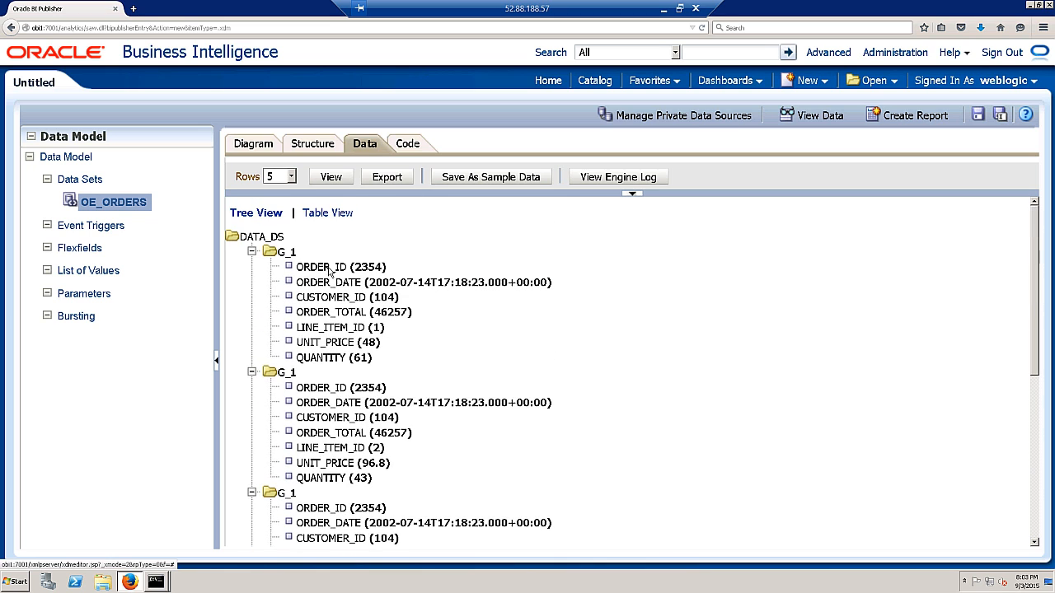
- Switch the preview to Table View and save the five rows as sample data
{"action": "left_click", "coordinate": [330, 213]}
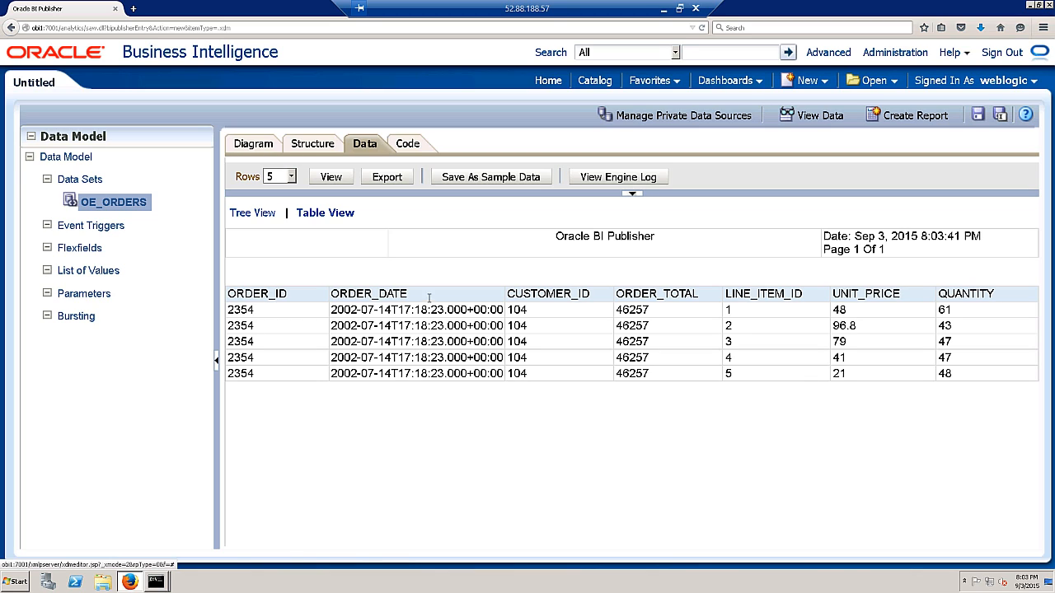
{"action": "left_click", "coordinate": [516, 181]}
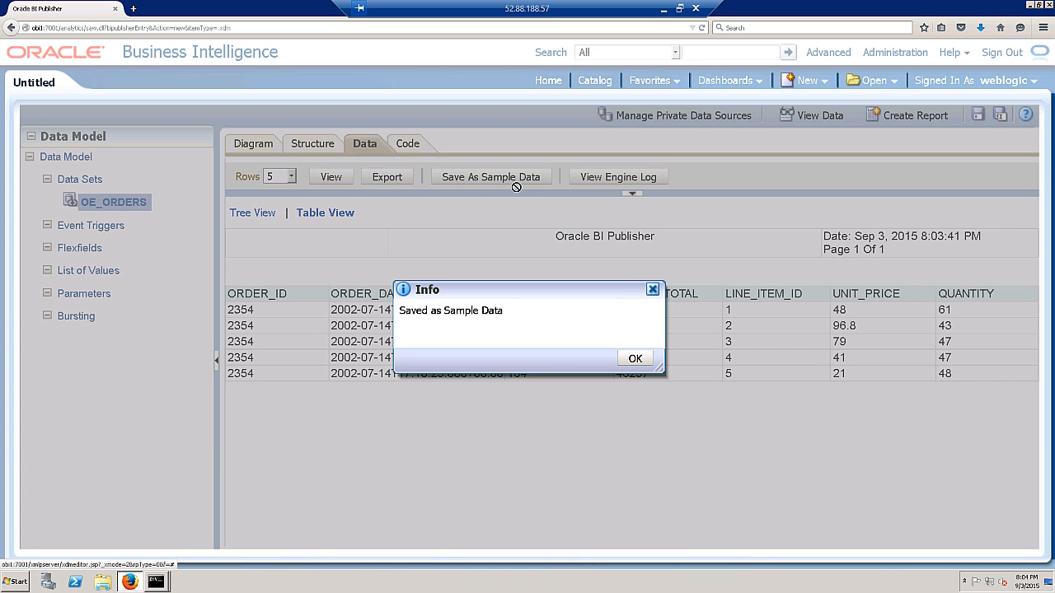
{"action": "left_click", "coordinate": [633, 359]}
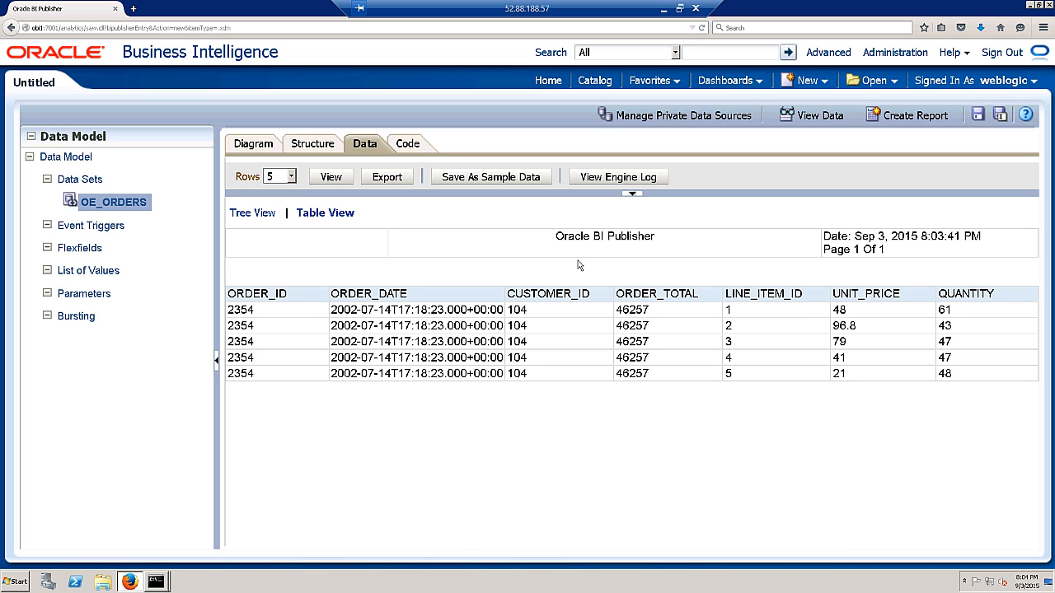
- Display the data model's XML code, showing DATA_DS with group G_1 and its seven columns
{"action": "left_click", "coordinate": [407, 145]}
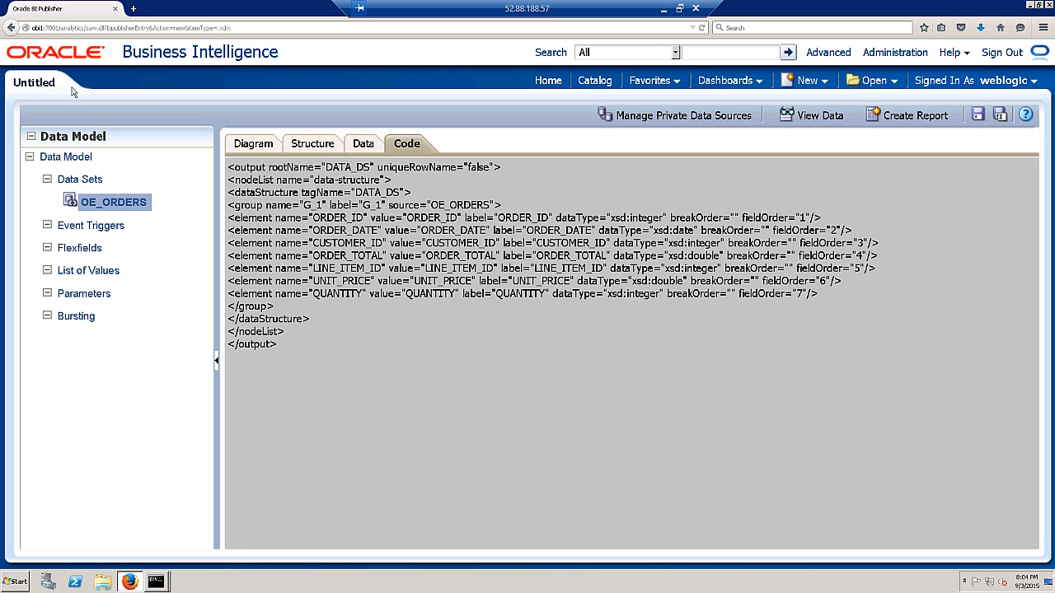
- Create a new folder named my_reports_and_data_models under Shared Folders
{"action": "left_click", "coordinate": [978, 114]}
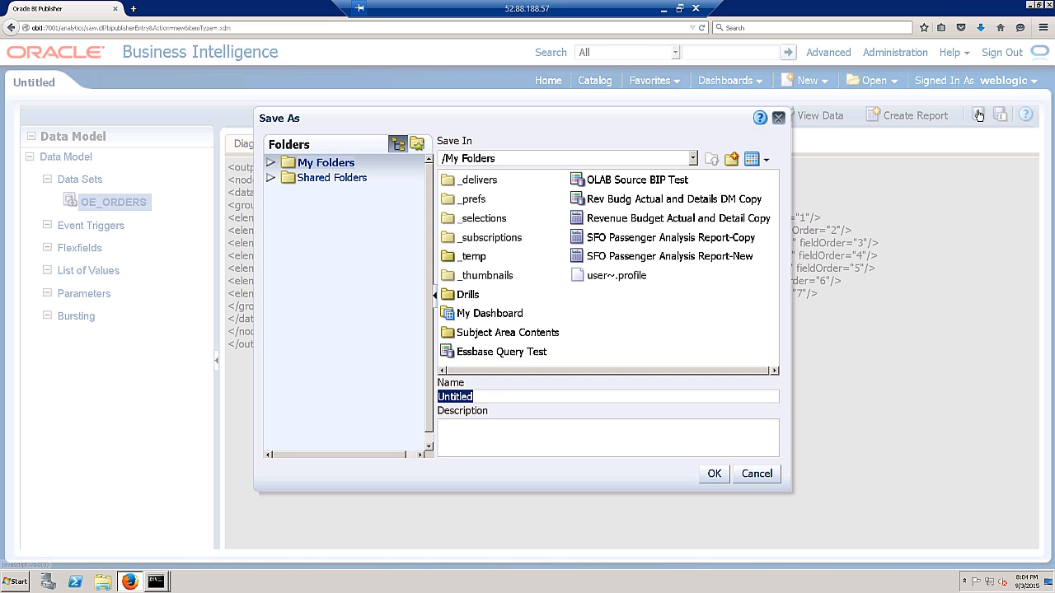
{"action": "left_click", "coordinate": [270, 181]}
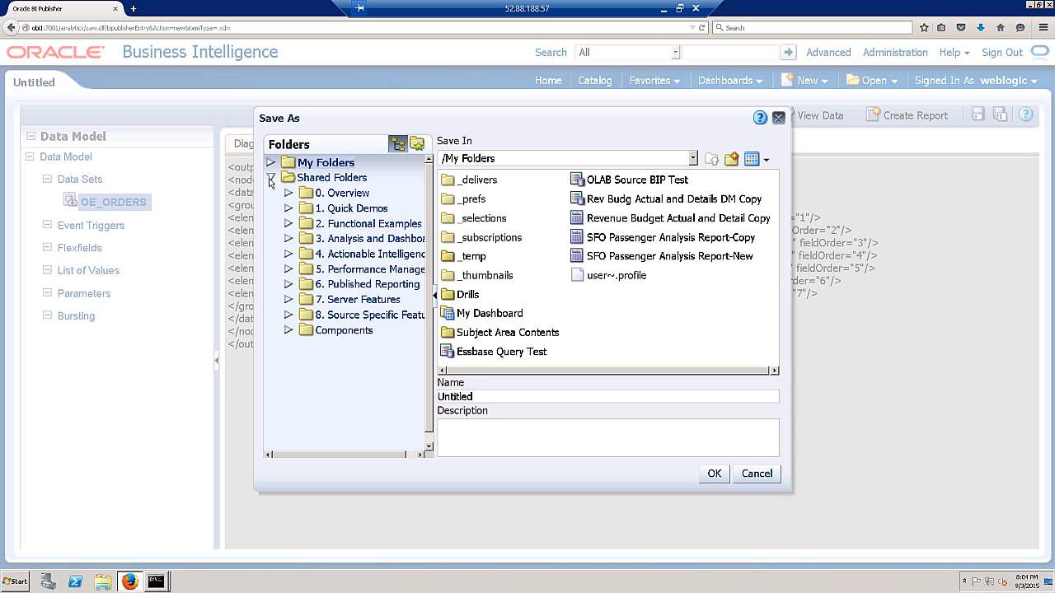
{"action": "left_click", "coordinate": [321, 178]}
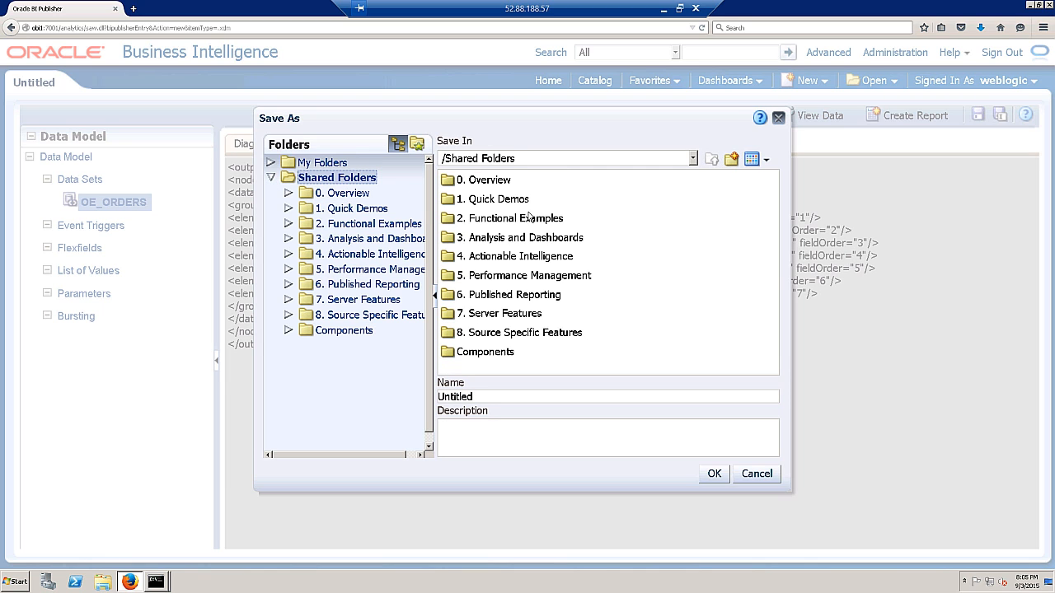
{"action": "left_click", "coordinate": [732, 159]}
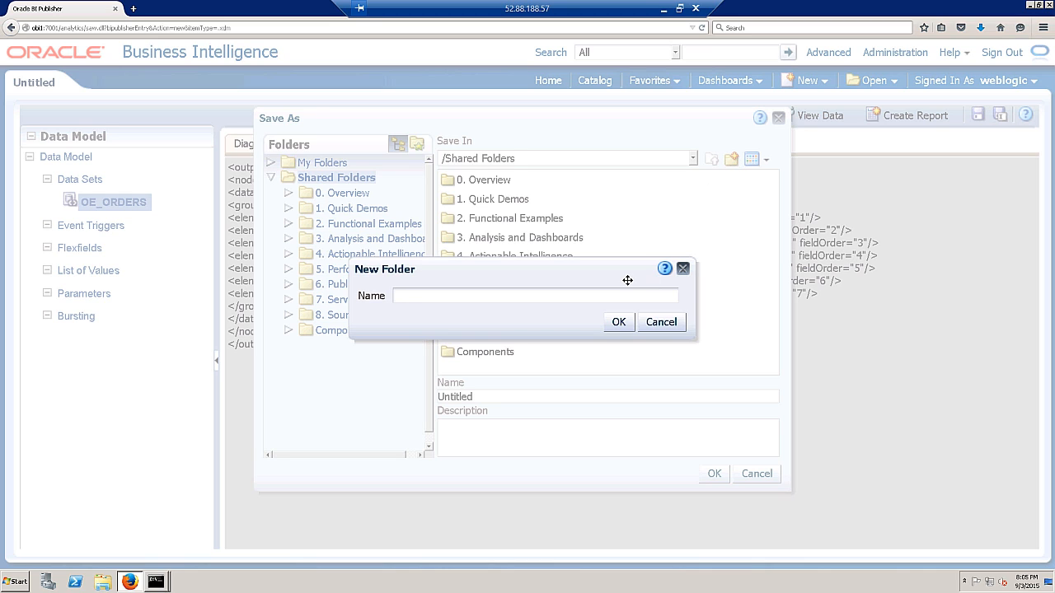
{"action": "type", "text": "my_reports_and_data_models"}
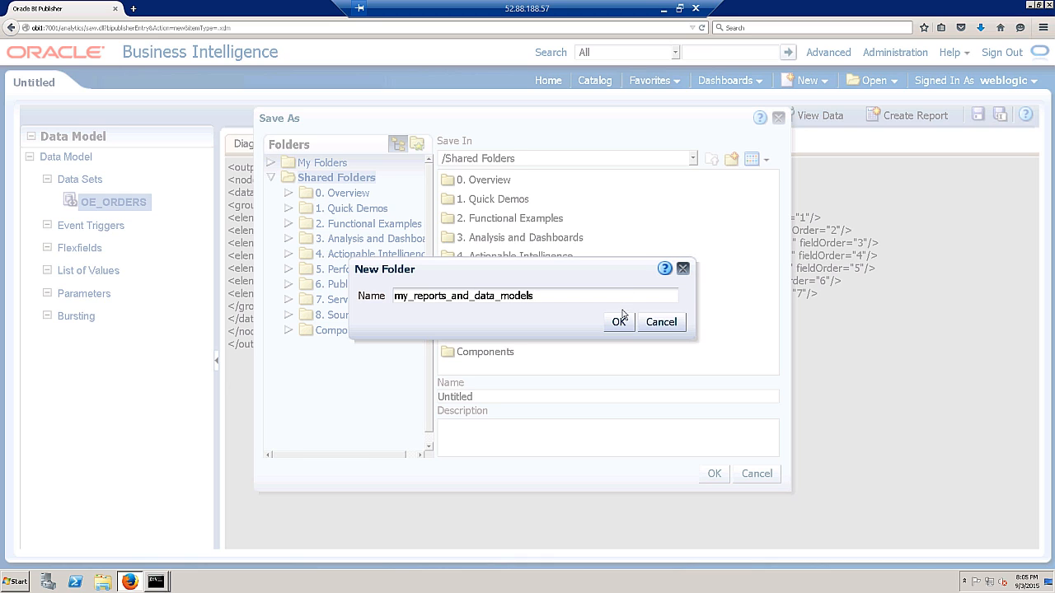
{"action": "left_click", "coordinate": [620, 319]}
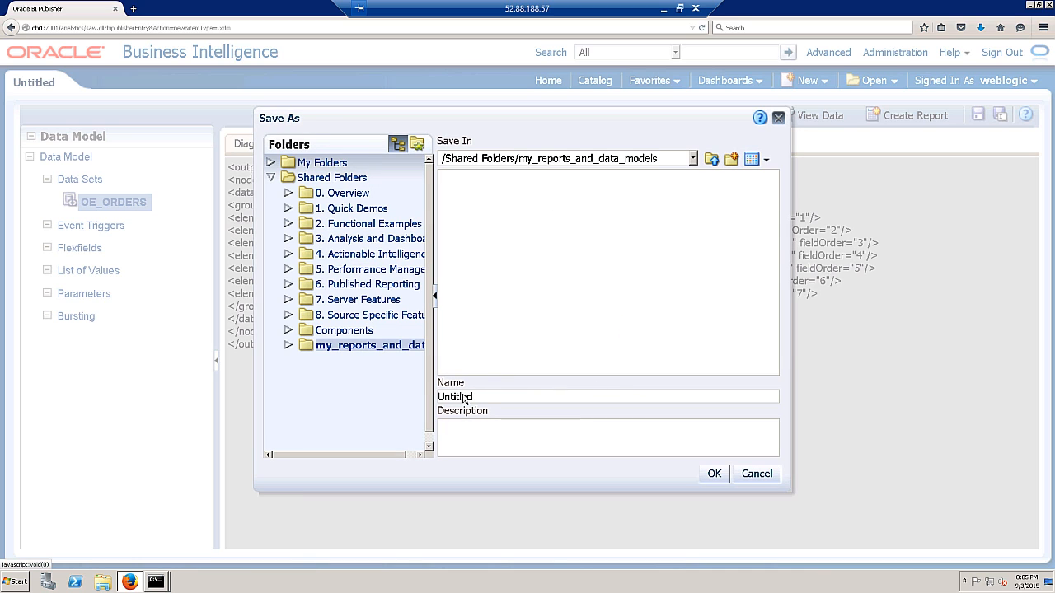
- Save the data model in that folder as oe_data_model
{"action": "double_click", "coordinate": [493, 397]}
{"action": "key", "text": "Home"}
{"action": "double_click", "coordinate": [447, 394]}
{"action": "type", "text": "oe_data_model"}
{"action": "left_click", "coordinate": [714, 474]}
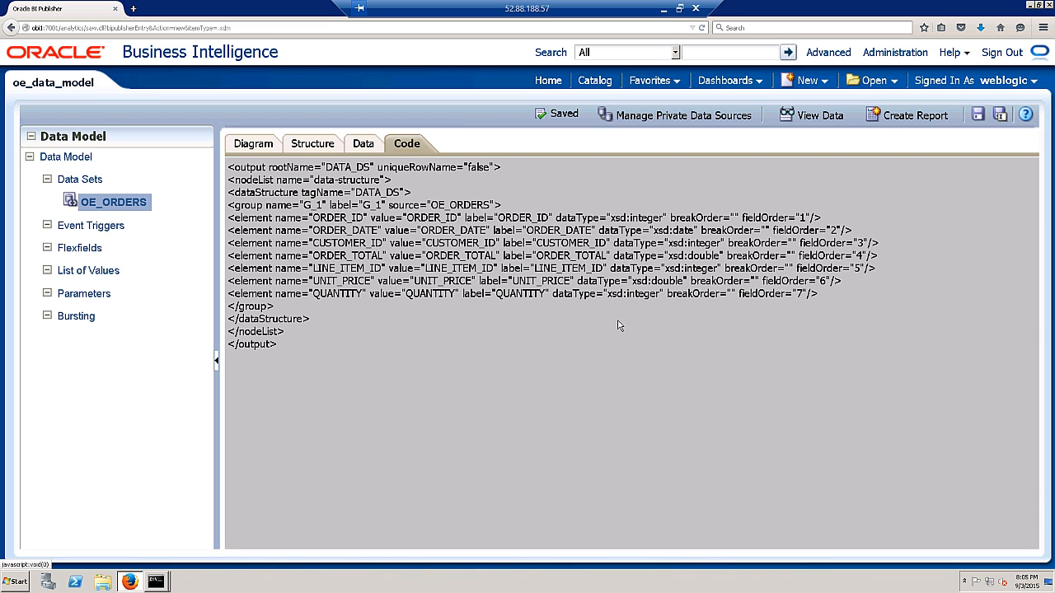
- Edit oe_data_model from the my_reports_and_data_models catalog folder
{"action": "left_click", "coordinate": [595, 86]}
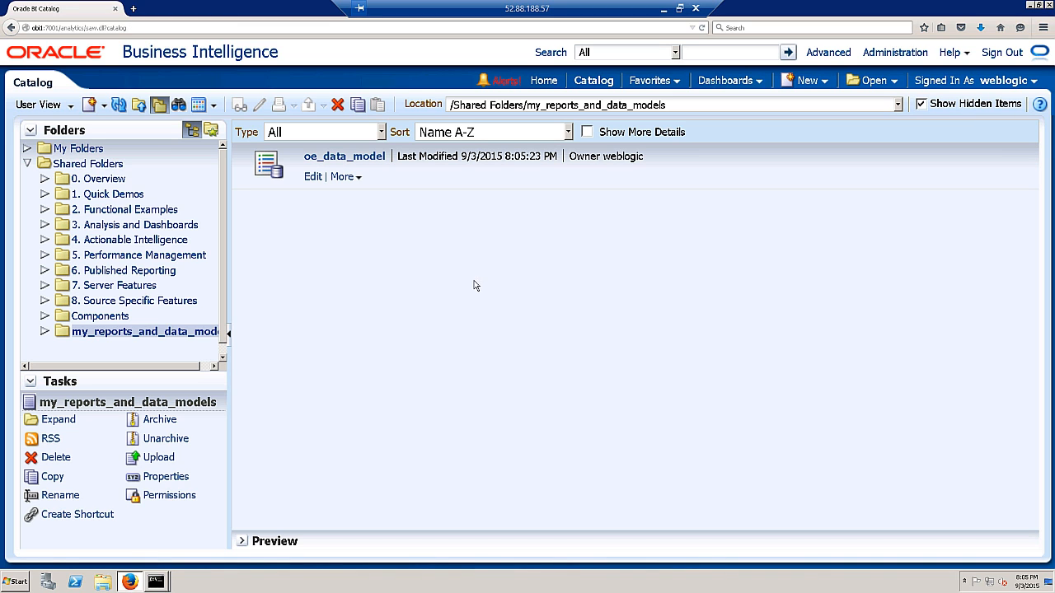
{"action": "left_click", "coordinate": [115, 335]}
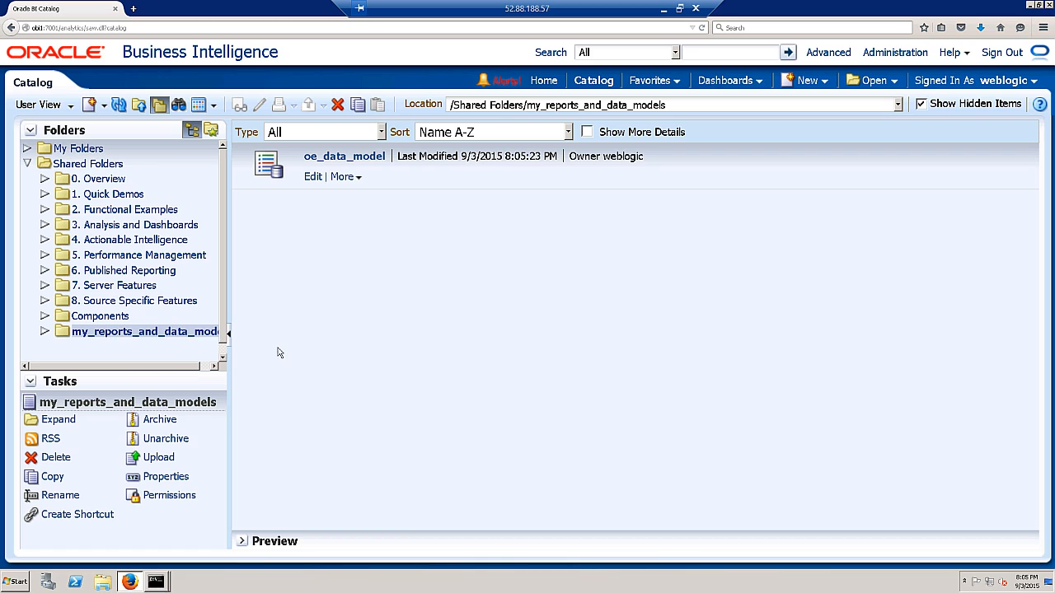
{"action": "left_click", "coordinate": [344, 176]}
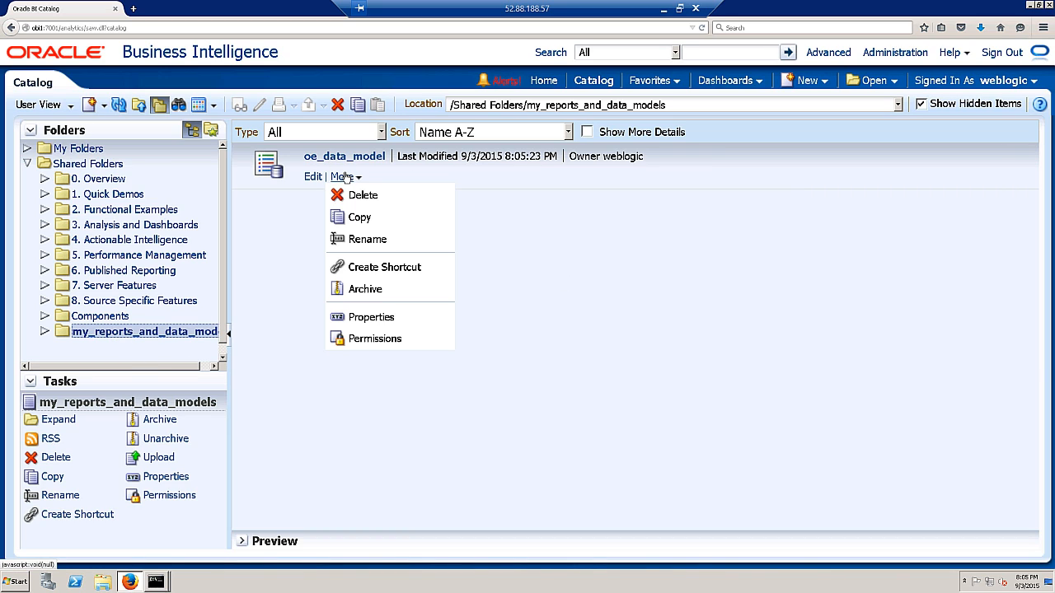
{"action": "left_click", "coordinate": [313, 176]}
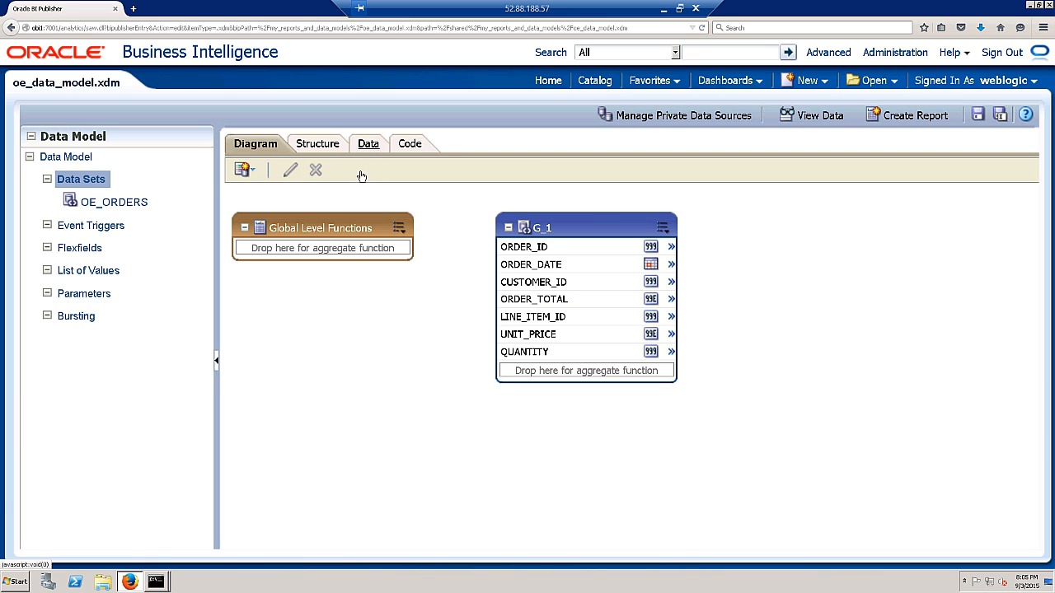
- Preview the model's data, then start a new report through New > Report
{"action": "left_click", "coordinate": [368, 144]}
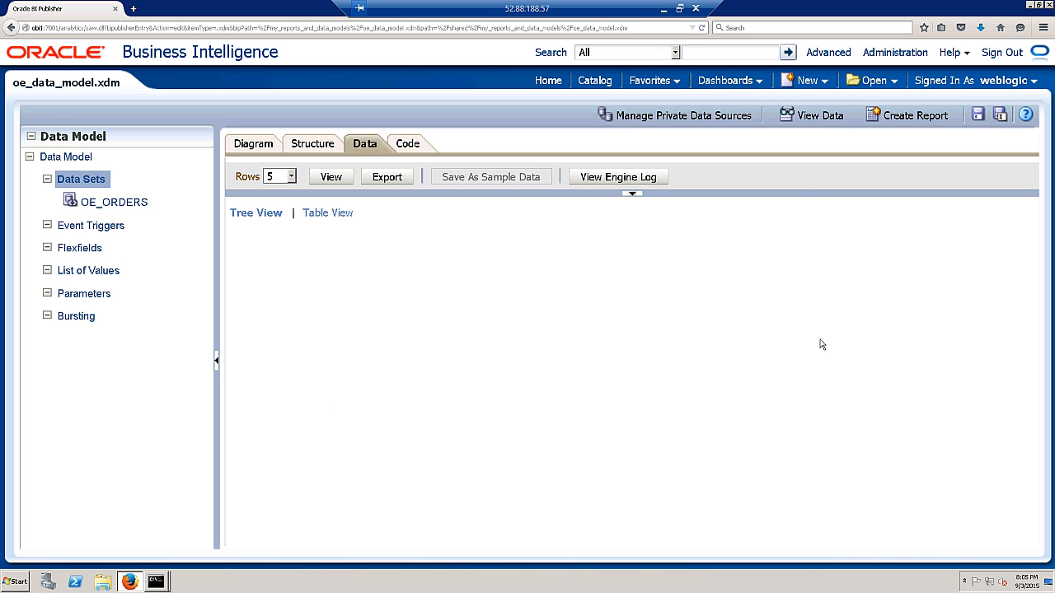
{"action": "left_click", "coordinate": [808, 80]}
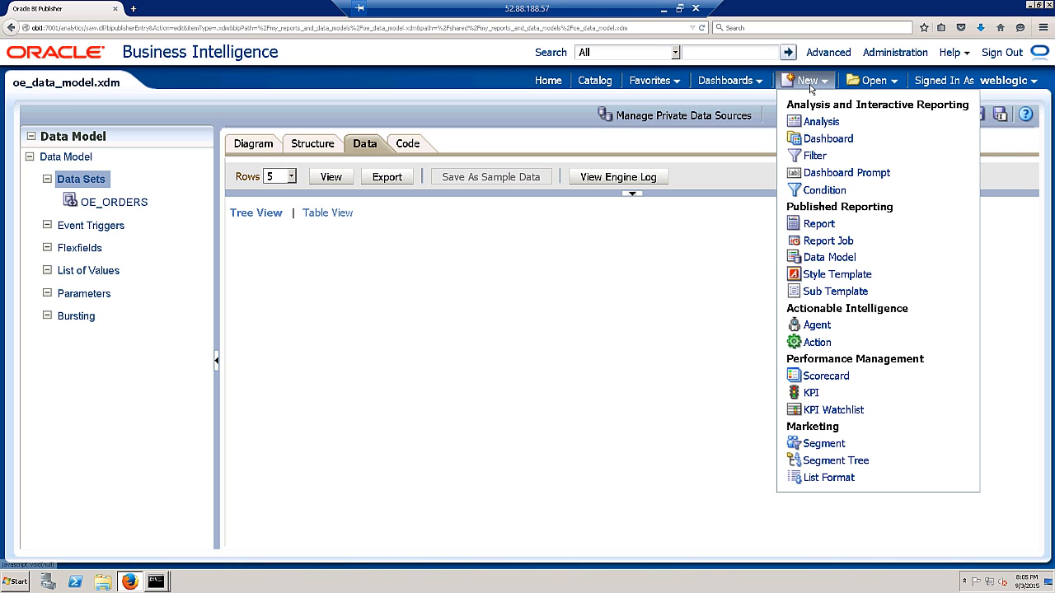
{"action": "left_click", "coordinate": [816, 227]}
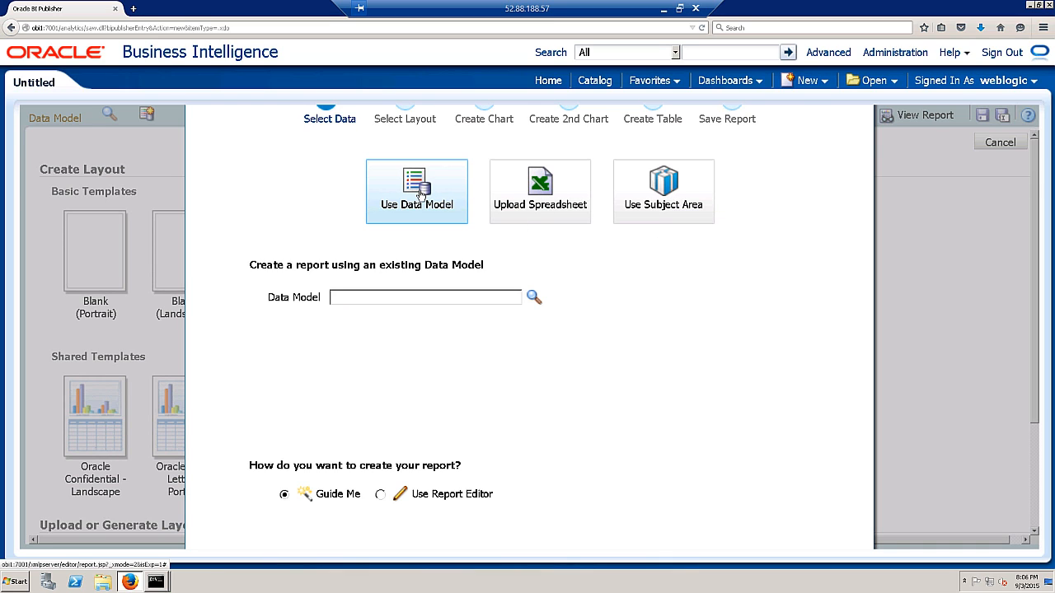
- Base the report on oe_data_model with the Report Editor and save it as oe_orders_report
{"action": "left_click", "coordinate": [534, 297]}
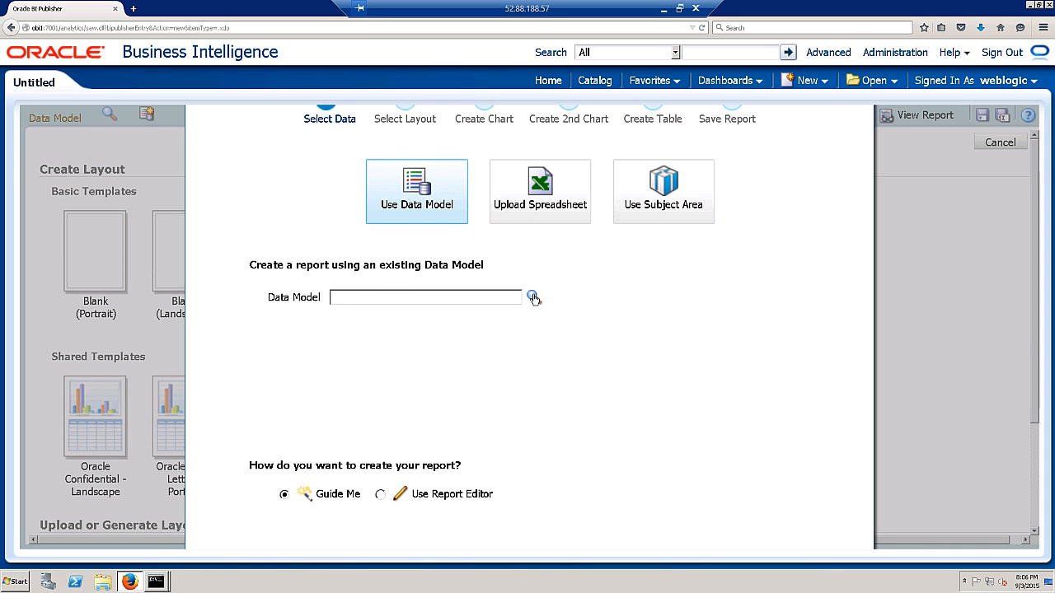
{"action": "left_click", "coordinate": [500, 186]}
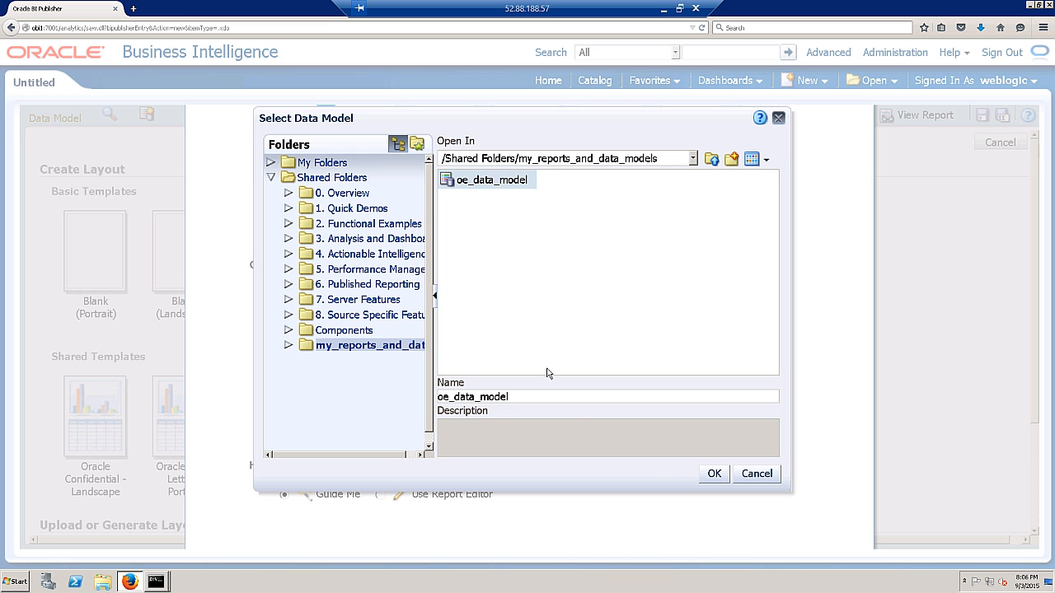
{"action": "left_click", "coordinate": [714, 473]}
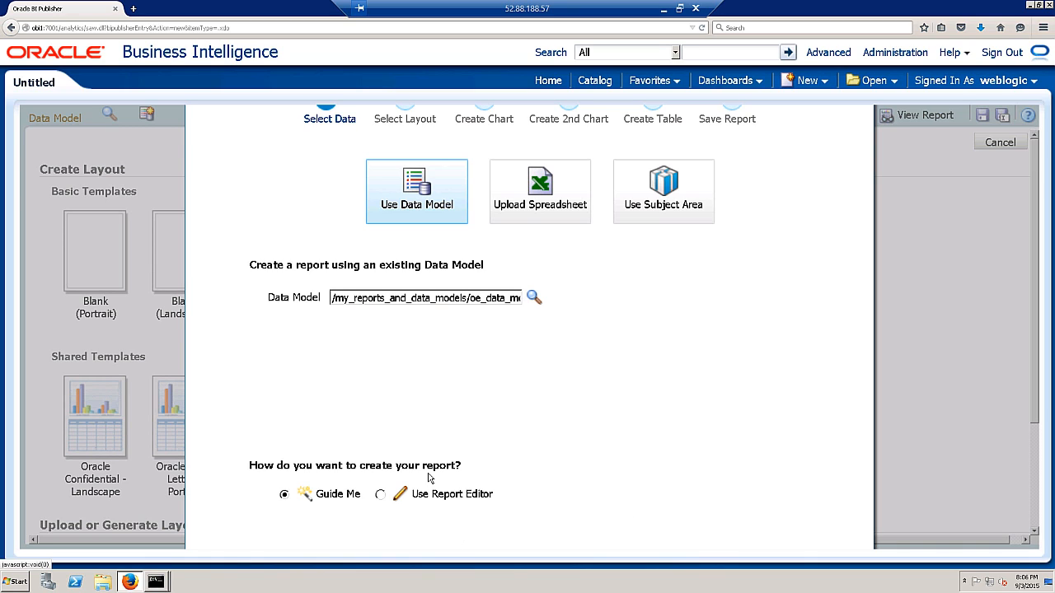
{"action": "left_click", "coordinate": [379, 494]}
{"action": "key", "text": "ctrl+minus"}
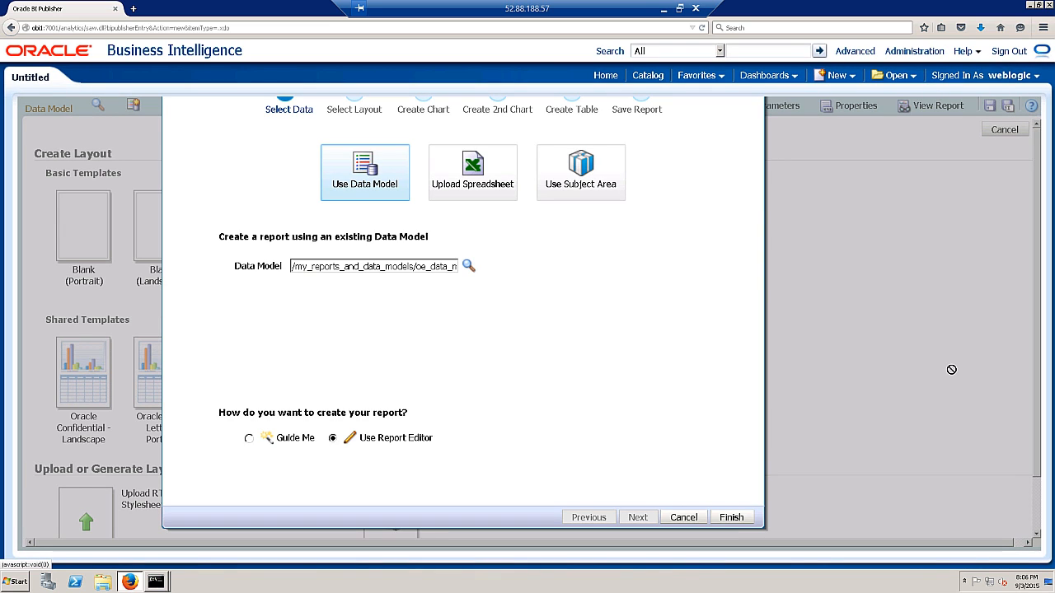
{"action": "left_click", "coordinate": [731, 518]}
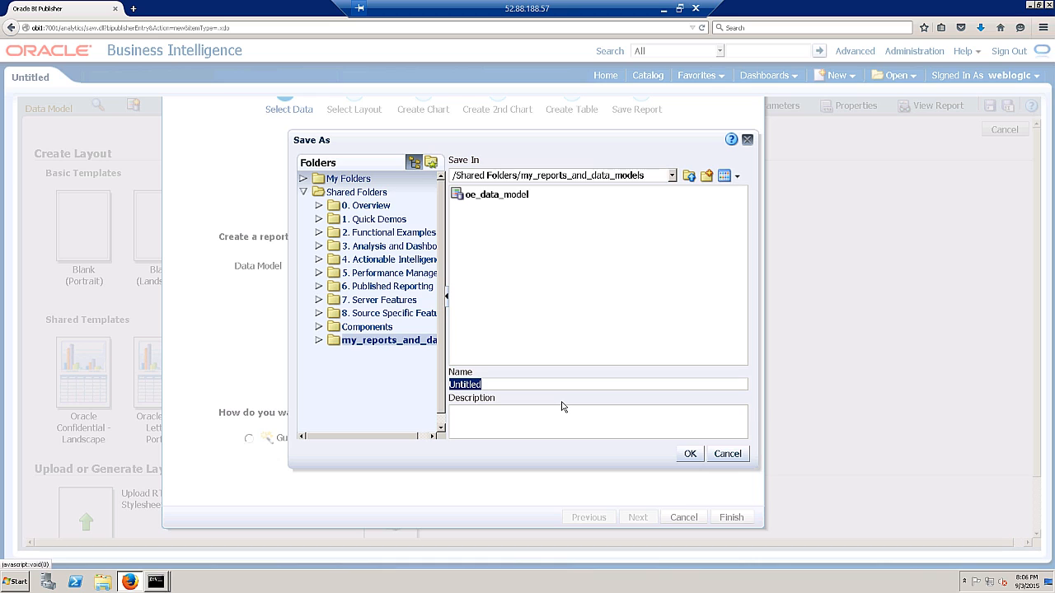
{"action": "type", "text": "oe_orders_report"}
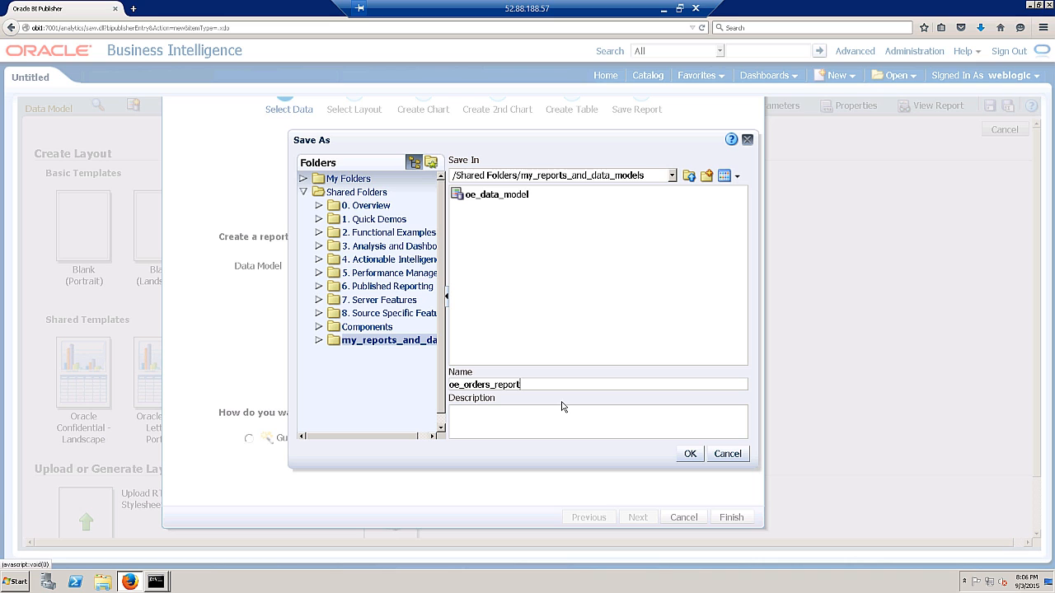
{"action": "left_click", "coordinate": [689, 453]}
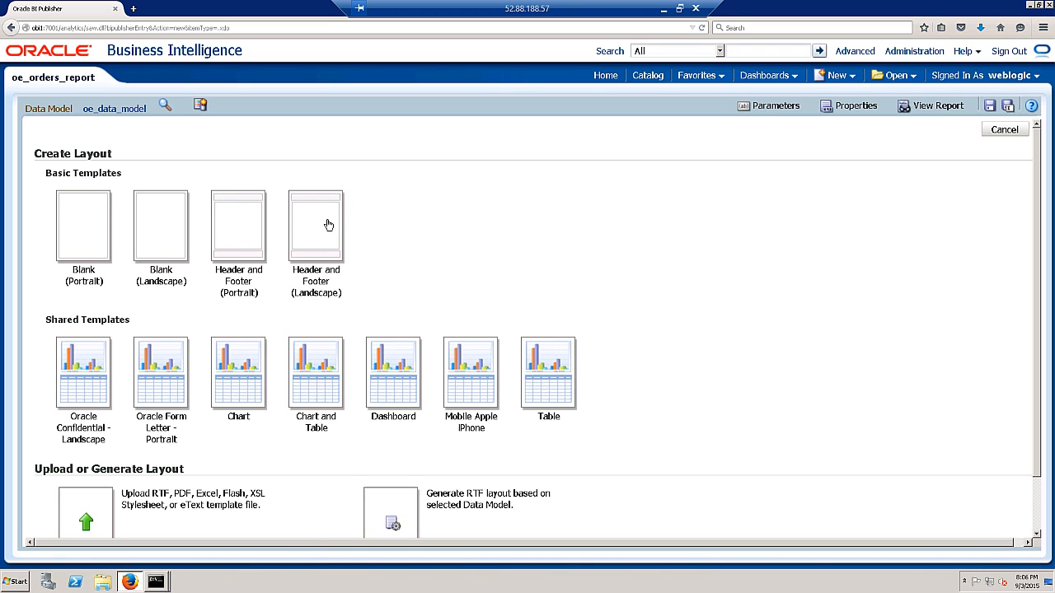
- Choose the Header and Footer (Portrait) basic template for the oe_orders_report layout
{"action": "left_click", "coordinate": [238, 237]}
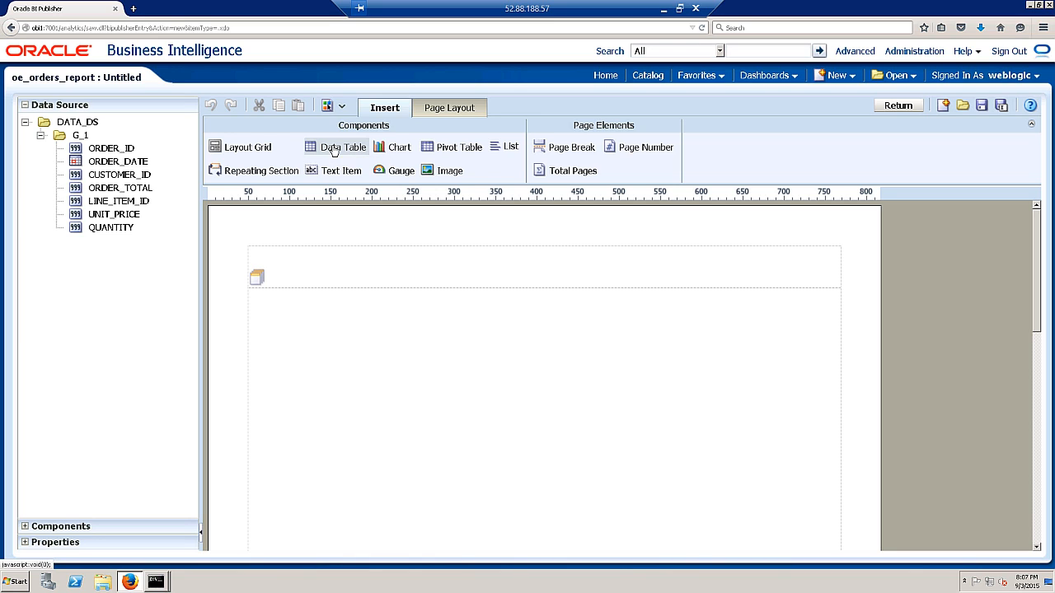
- Insert a data table with ORDER_ID, ORDER_DATE, CUSTOMER_ID and LINE_ITEM_ID columns; UNIT_PRICE is refused for space
{"action": "left_click_drag", "start_coordinate": [333, 152], "coordinate": [295, 331]}
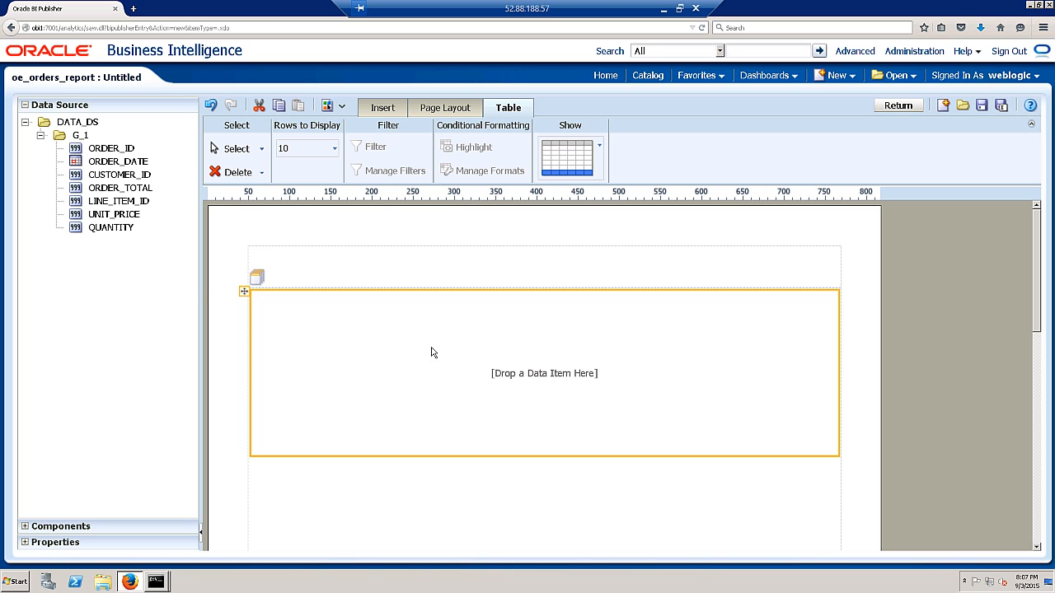
{"action": "left_click_drag", "start_coordinate": [112, 151], "coordinate": [265, 333]}
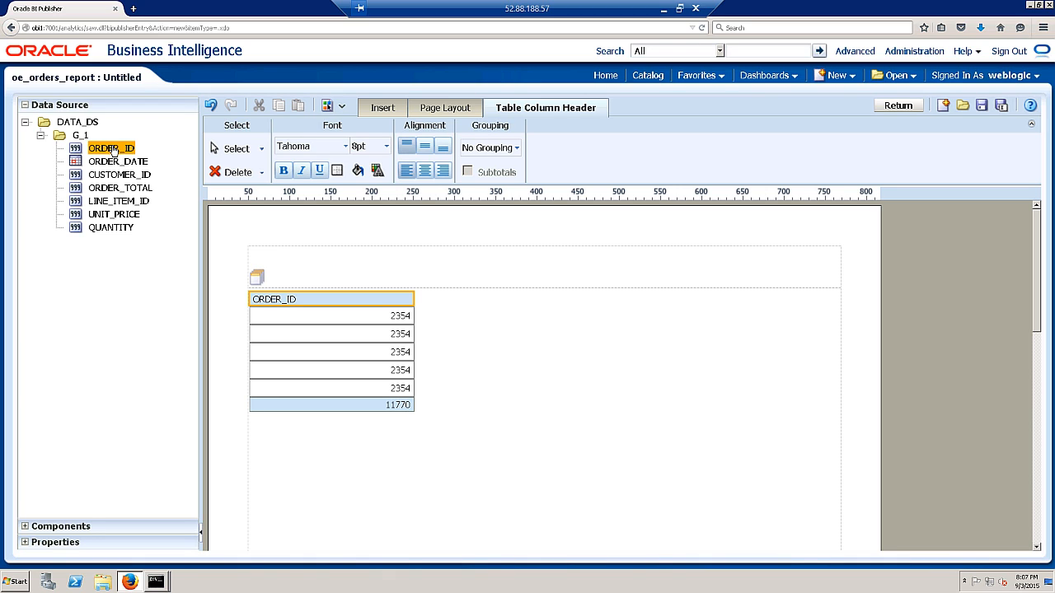
{"action": "left_click_drag", "start_coordinate": [117, 164], "coordinate": [405, 332]}
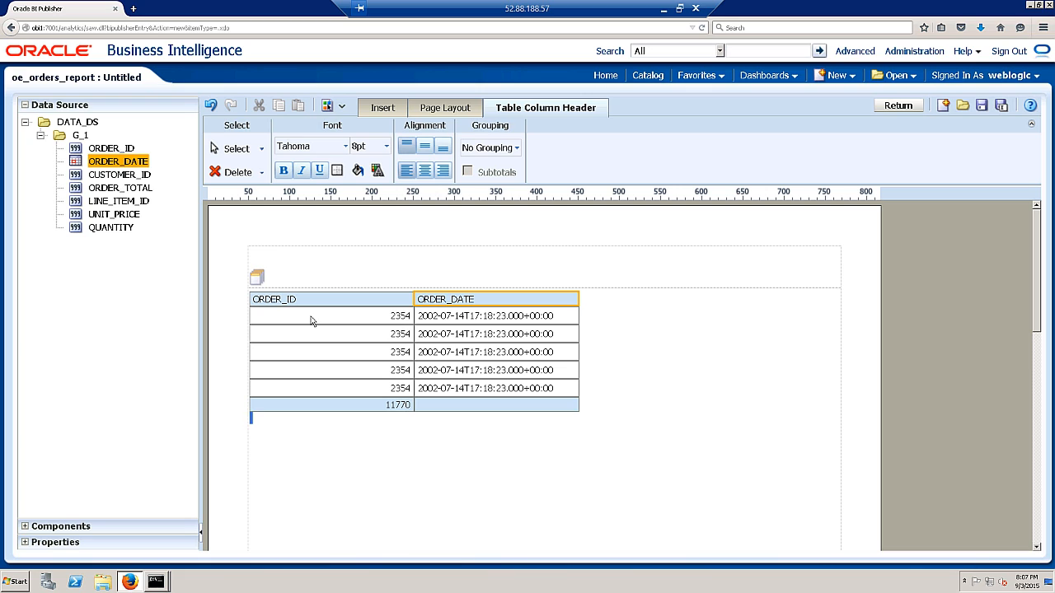
{"action": "left_click_drag", "start_coordinate": [110, 178], "coordinate": [576, 317]}
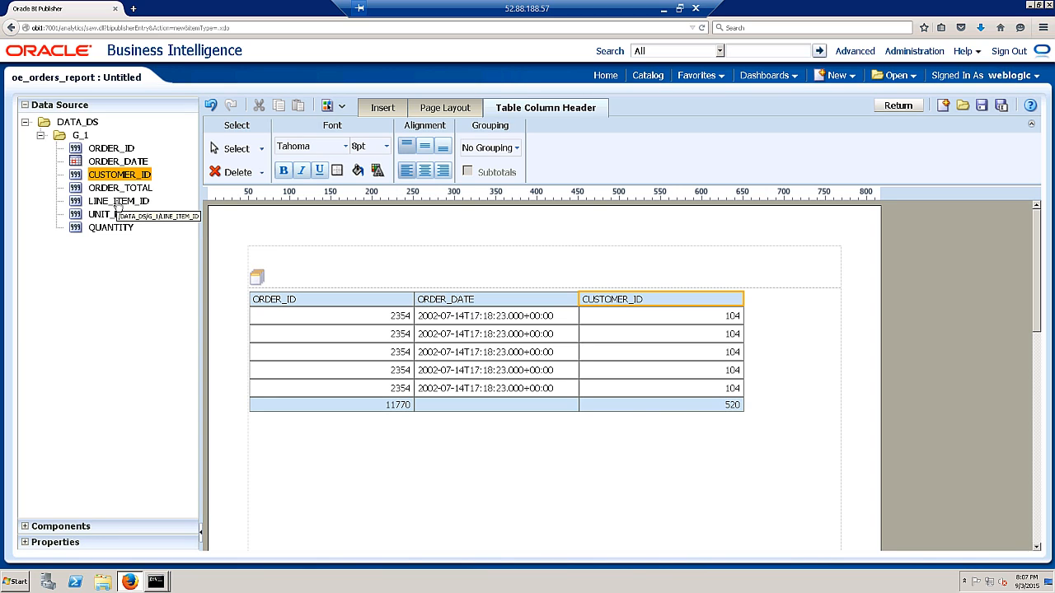
{"action": "left_click_drag", "start_coordinate": [118, 205], "coordinate": [701, 330]}
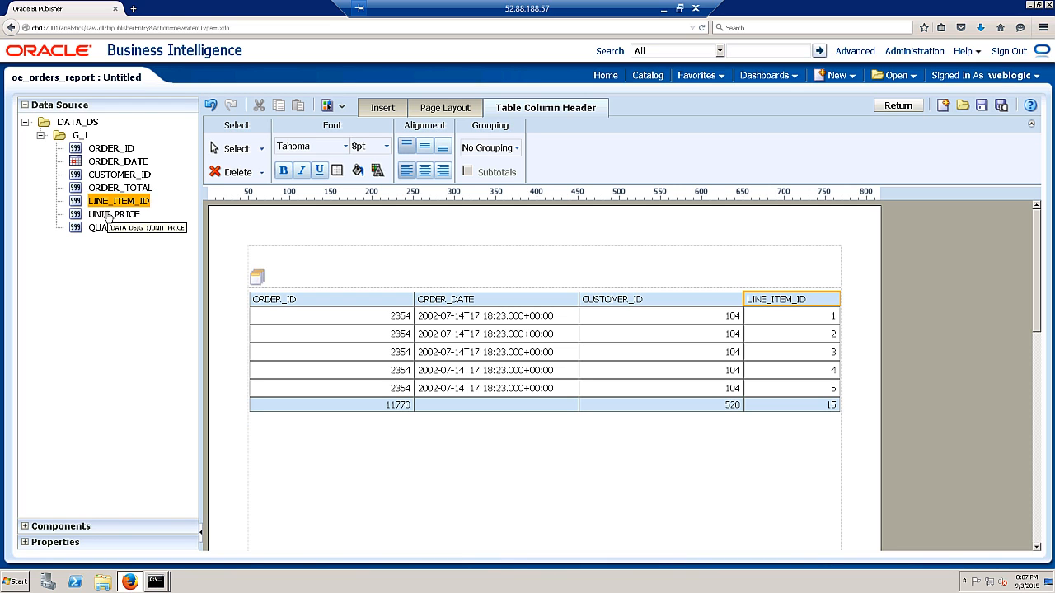
{"action": "left_click_drag", "start_coordinate": [108, 216], "coordinate": [829, 333]}
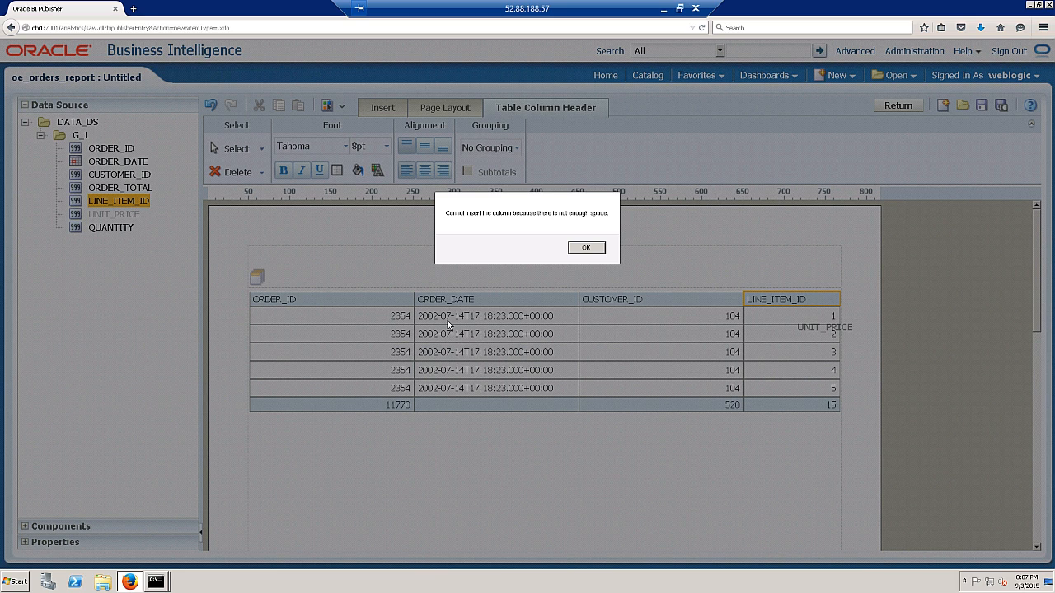
- Dismiss the space warning and narrow ORDER_ID, ORDER_DATE to 173 px and CUSTOMER_ID to 82 px
{"action": "left_click", "coordinate": [585, 249]}
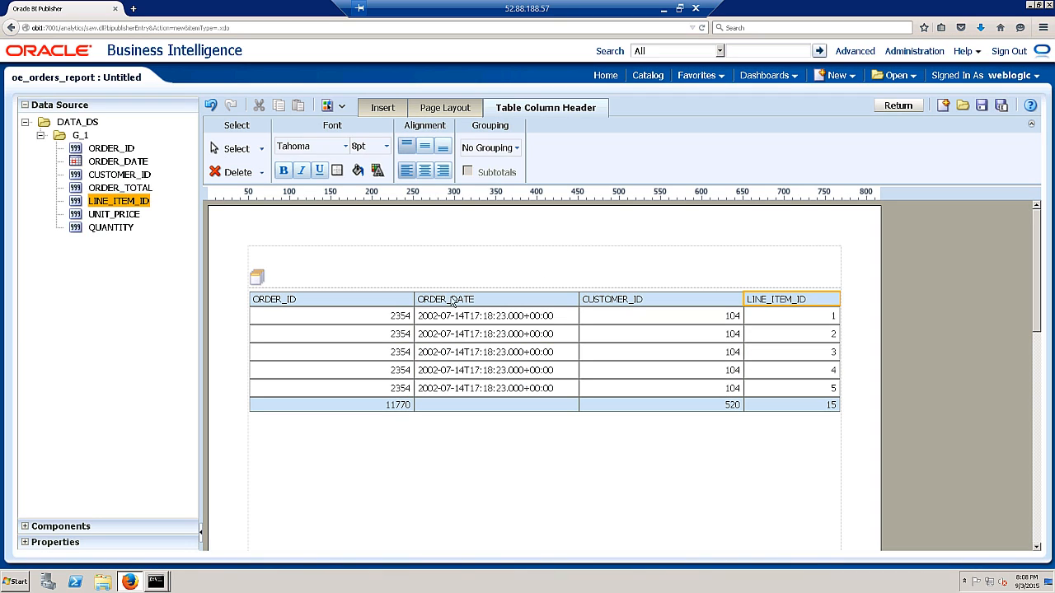
{"action": "left_click_drag", "start_coordinate": [410, 299], "coordinate": [320, 299]}
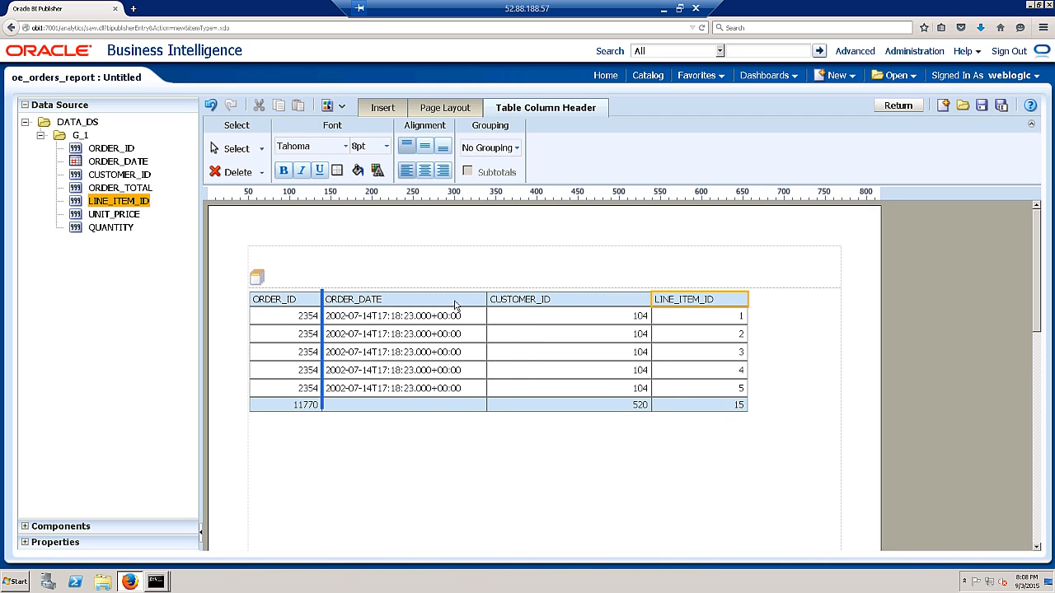
{"action": "mouse_move", "coordinate": [476, 298]}
{"action": "left_mouse_down"}
{"action": "mouse_move", "coordinate": [460, 304]}
{"action": "mouse_move", "coordinate": [475, 301]}
{"action": "left_mouse_up"}
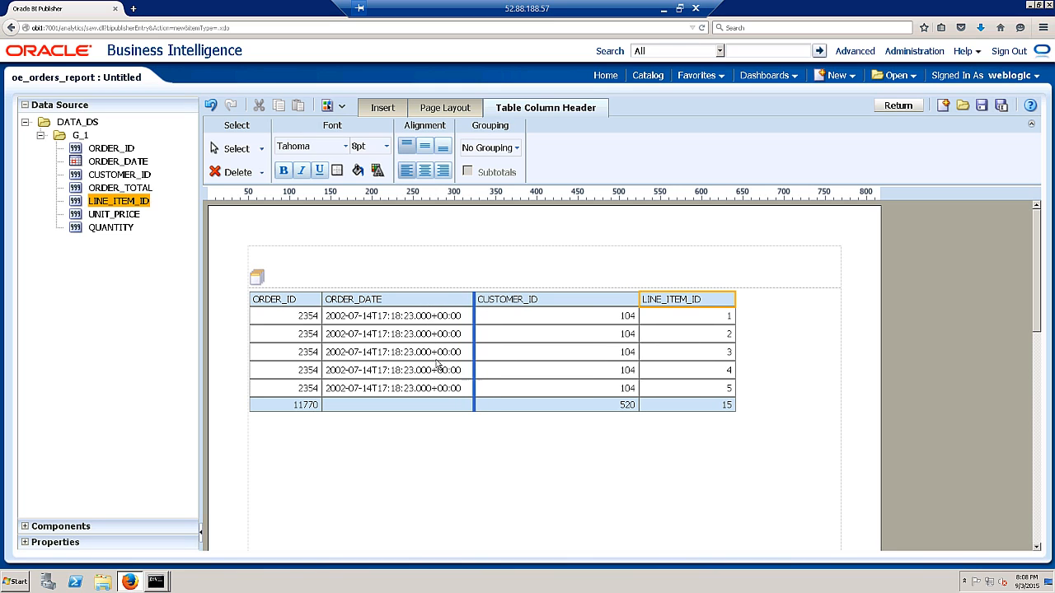
{"action": "left_click_drag", "start_coordinate": [470, 297], "coordinate": [439, 298]}
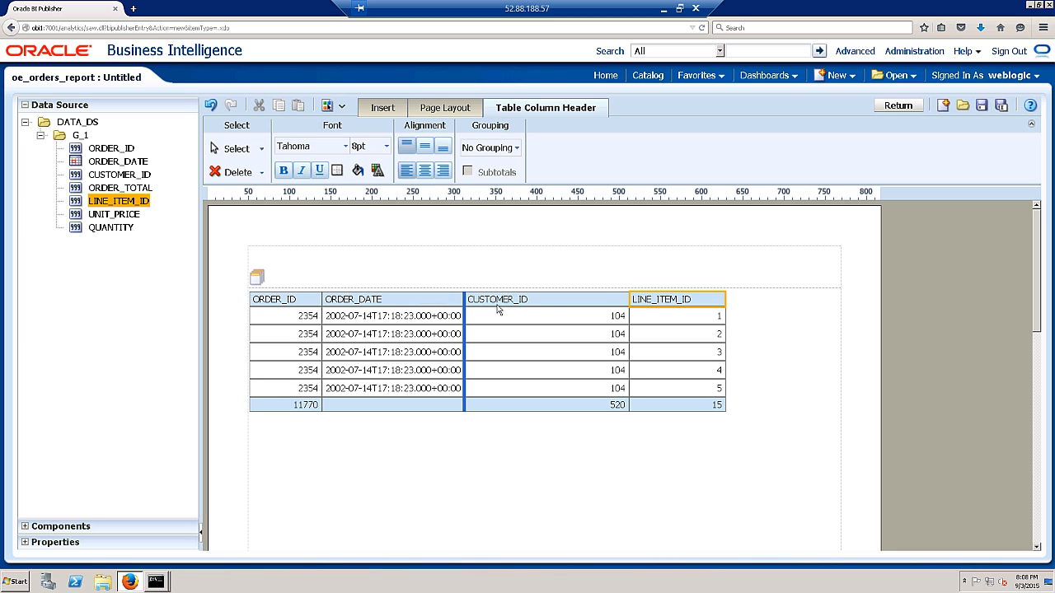
{"action": "left_click_drag", "start_coordinate": [584, 303], "coordinate": [527, 309]}
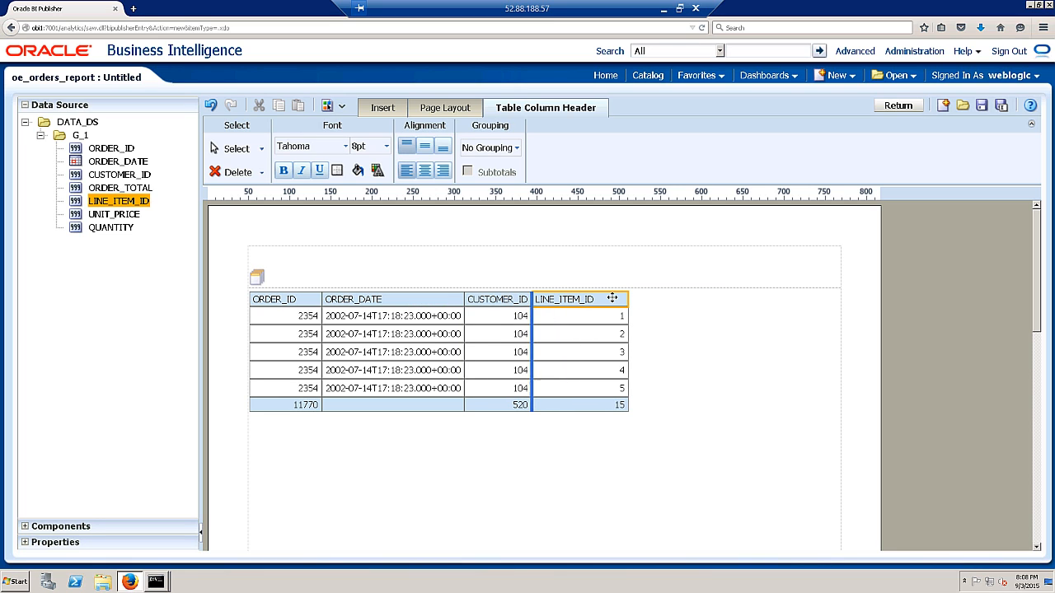
{"action": "left_click", "coordinate": [689, 376]}
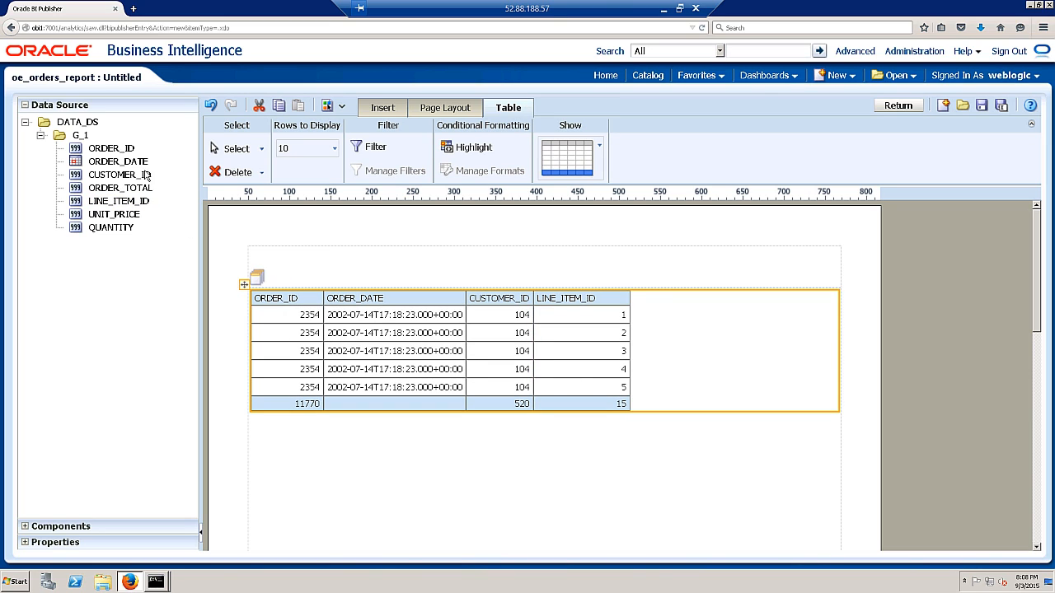
- Add a narrowed UNIT_PRICE column and a QUANTITY column with a centred header
{"action": "left_click_drag", "start_coordinate": [105, 224], "coordinate": [630, 323]}
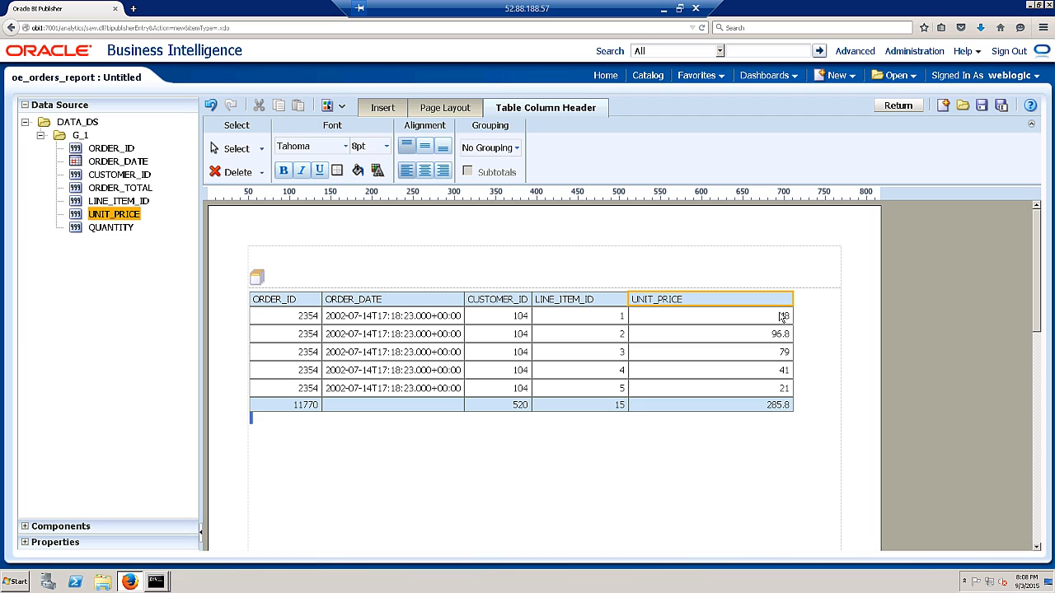
{"action": "left_click_drag", "start_coordinate": [791, 298], "coordinate": [706, 299]}
{"action": "left_click_drag", "start_coordinate": [119, 232], "coordinate": [696, 346]}
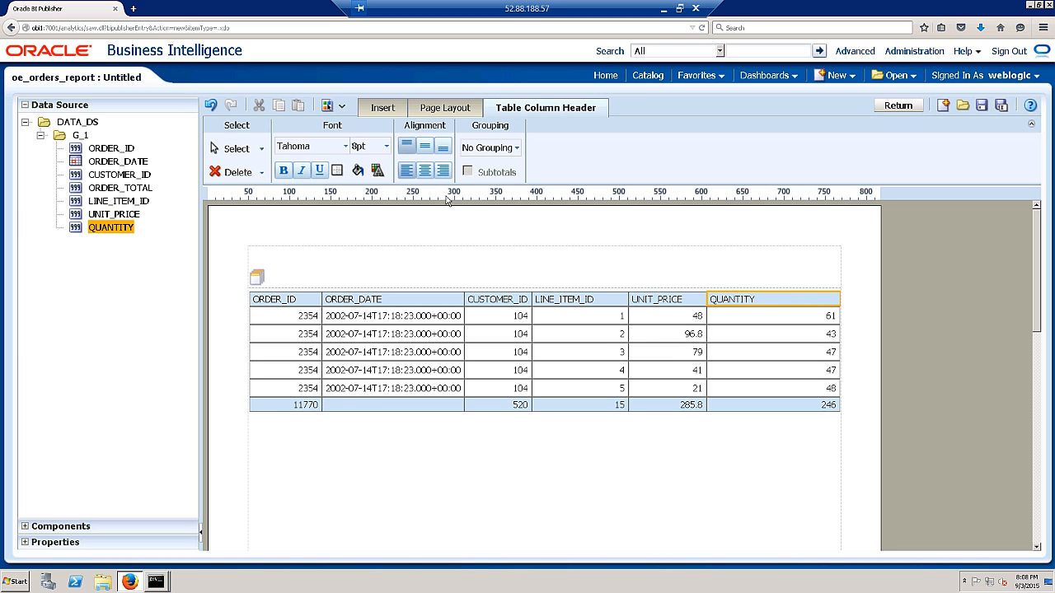
{"action": "left_click", "coordinate": [425, 173]}
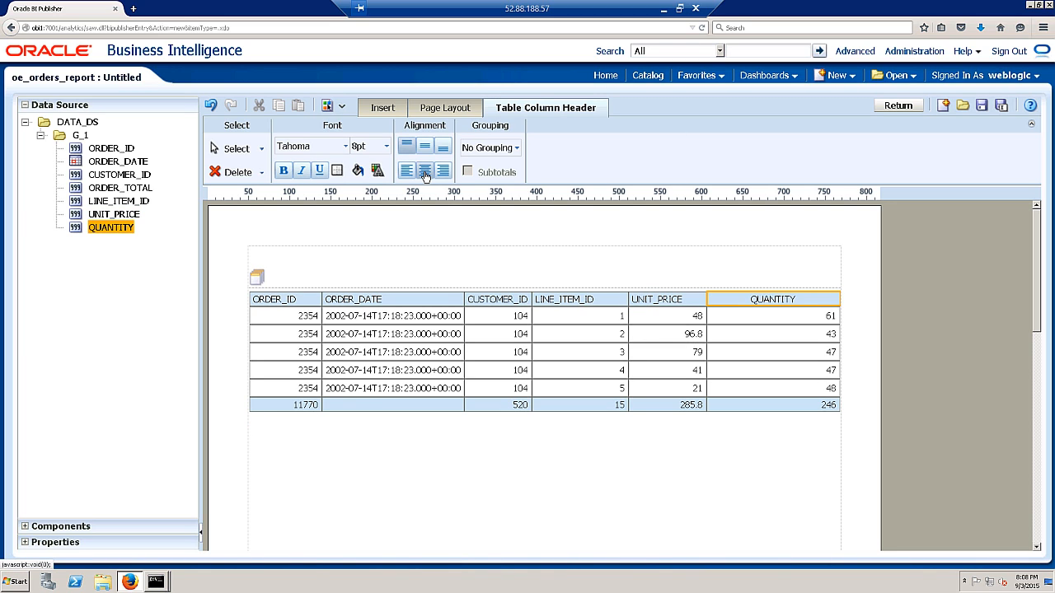
- Center the text of all the table's column headers
{"action": "left_click", "coordinate": [674, 298]}
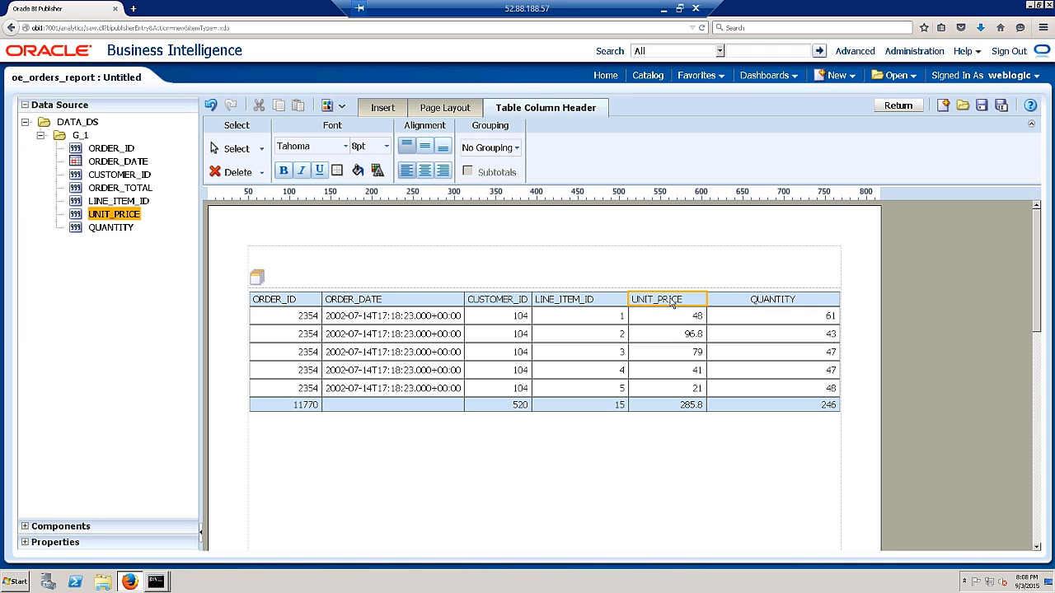
{"action": "left_click", "coordinate": [300, 300]}
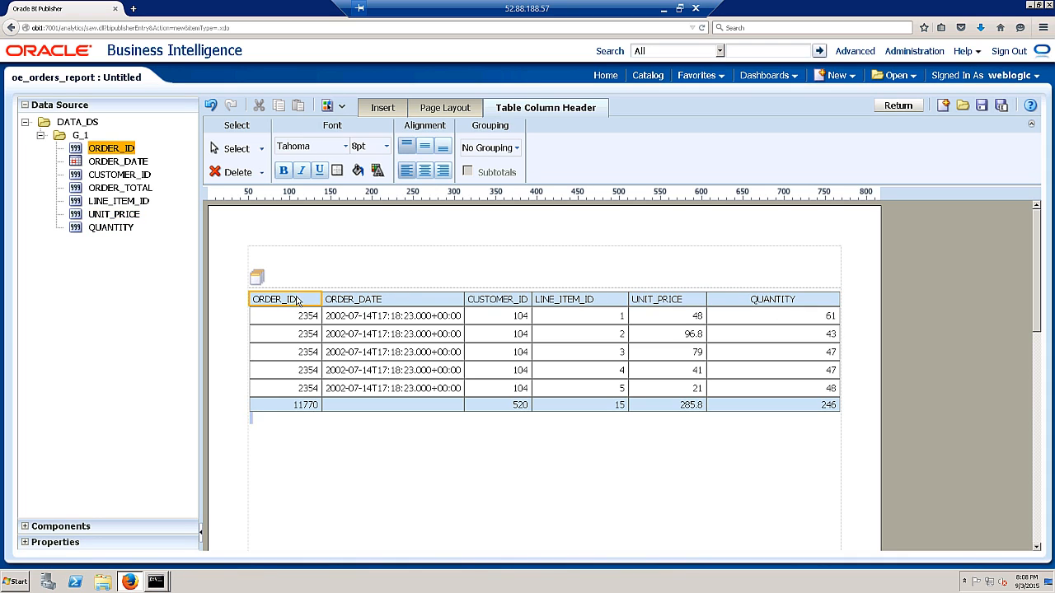
{"action": "left_click", "coordinate": [369, 301], "text": "ctrl"}
{"action": "left_click", "coordinate": [503, 305], "text": "ctrl"}
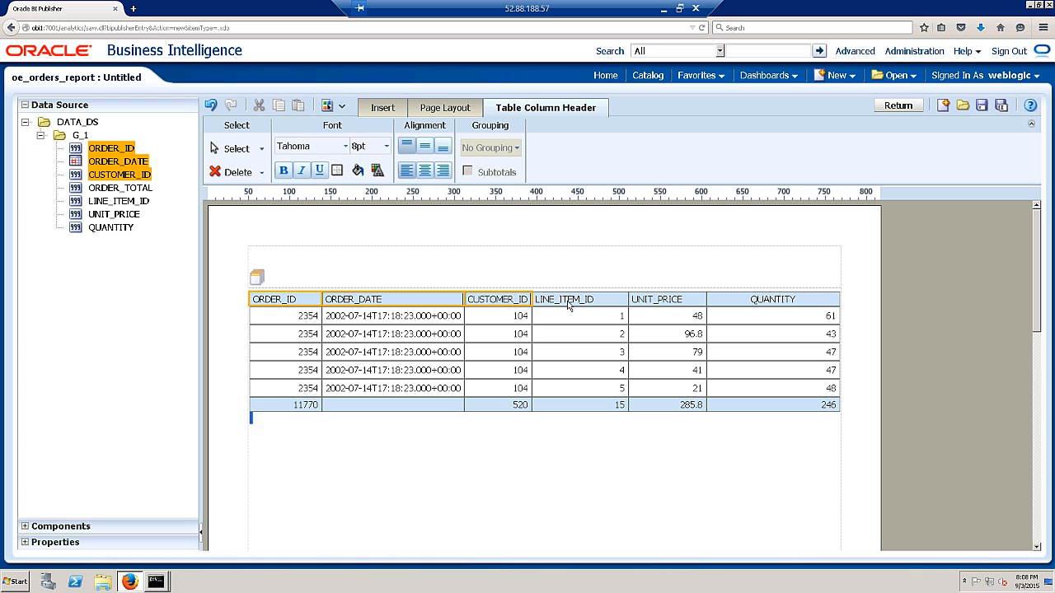
{"action": "left_click", "coordinate": [617, 304], "text": "ctrl"}
{"action": "left_click", "coordinate": [655, 302], "text": "ctrl"}
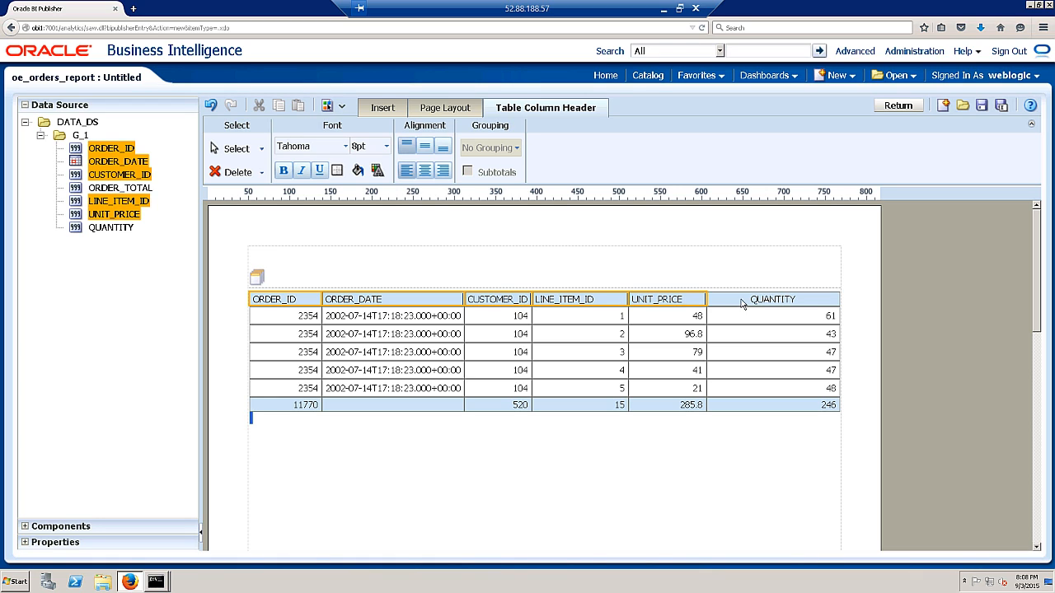
{"action": "left_click", "coordinate": [426, 173]}
- Inspect the totals row and QUANTITY column, ending with the UNIT_PRICE total cell selected
{"action": "left_click", "coordinate": [624, 257]}
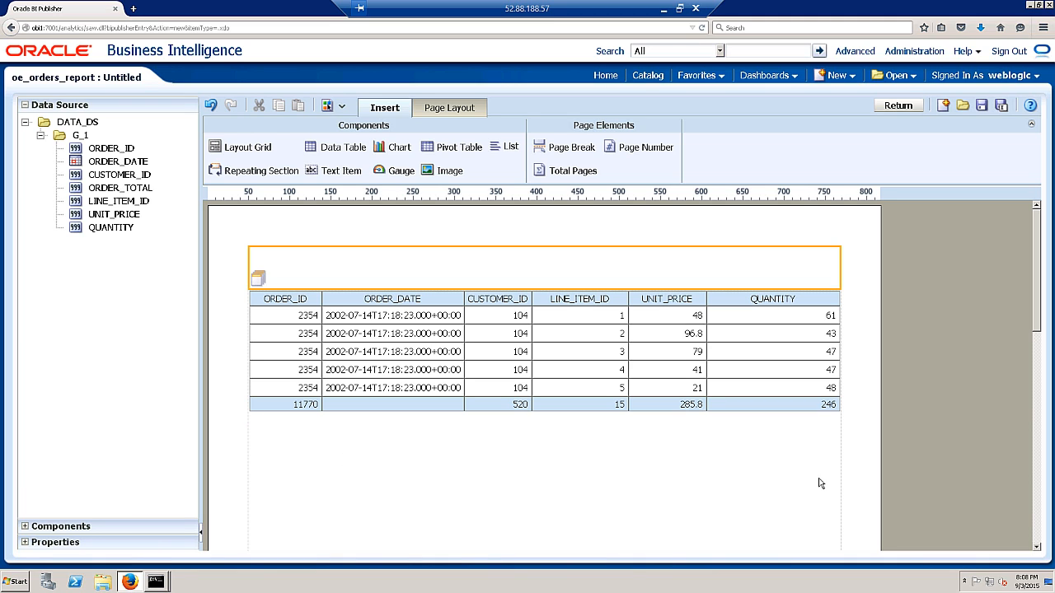
{"action": "left_click", "coordinate": [272, 407]}
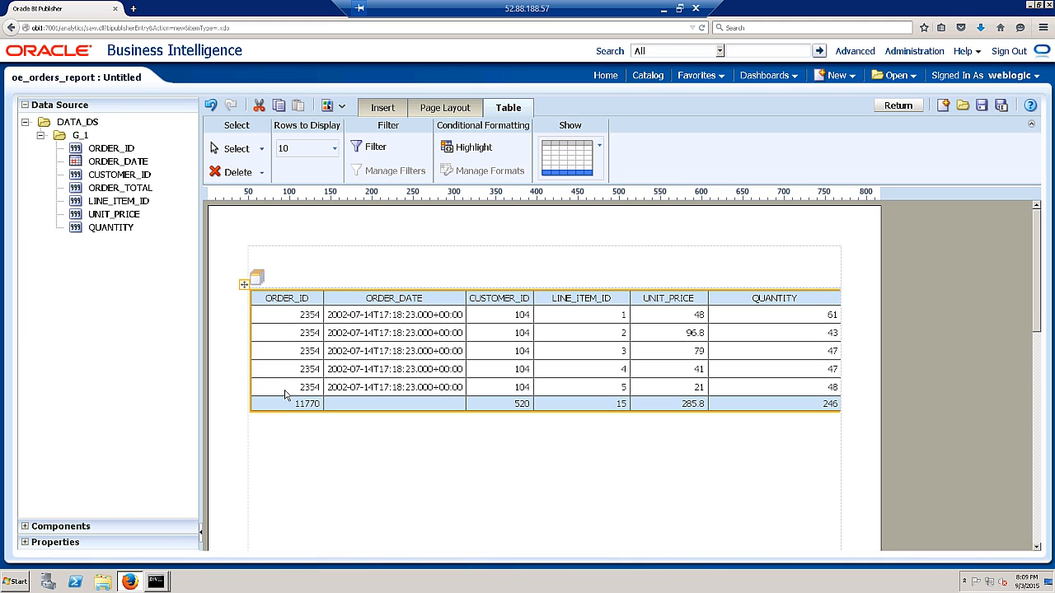
{"action": "left_click", "coordinate": [303, 408]}
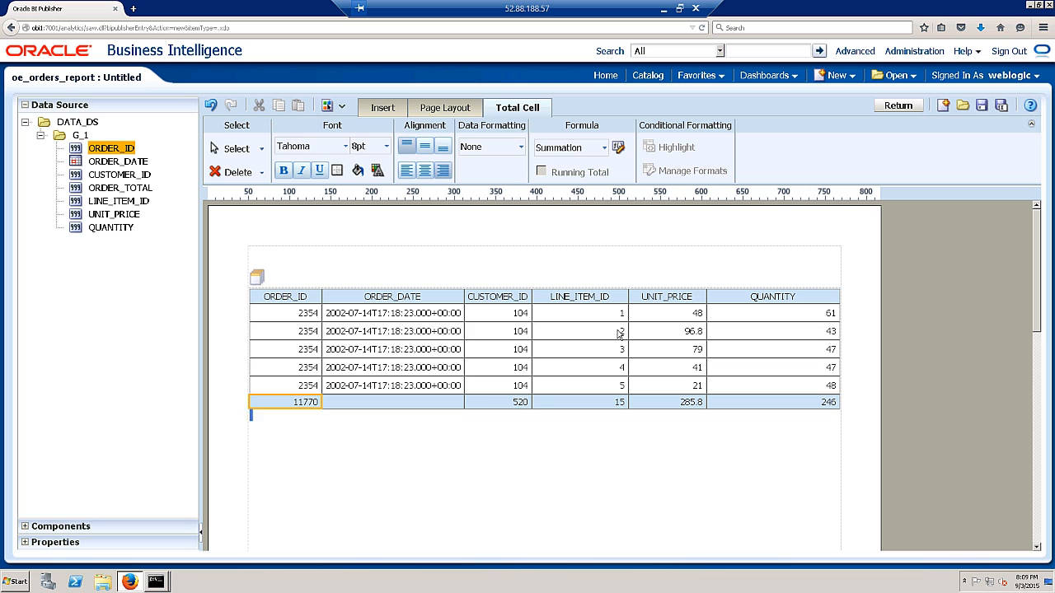
{"action": "left_click", "coordinate": [810, 298]}
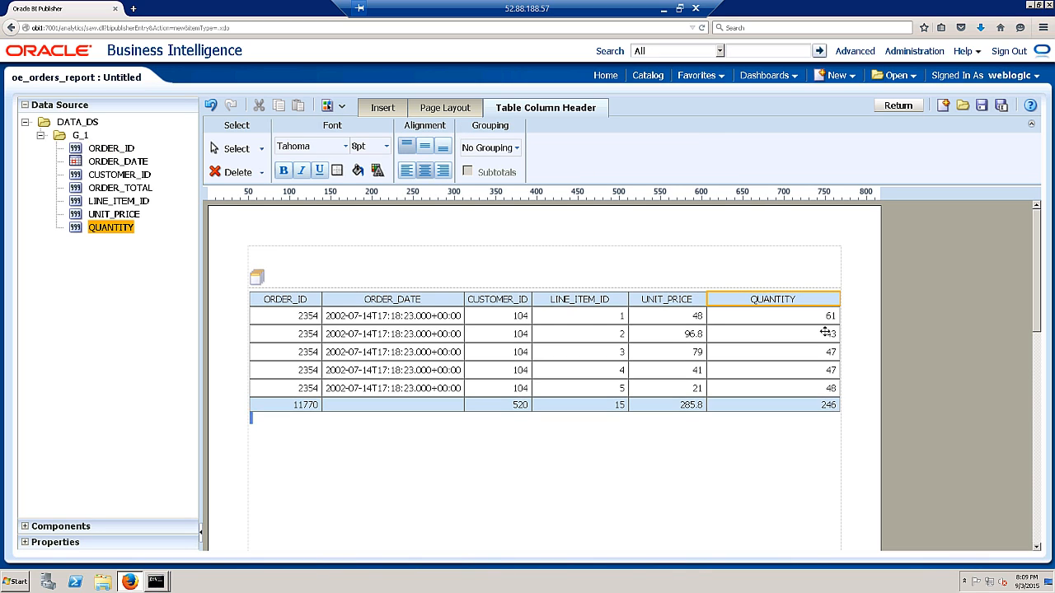
{"action": "left_click", "coordinate": [823, 330]}
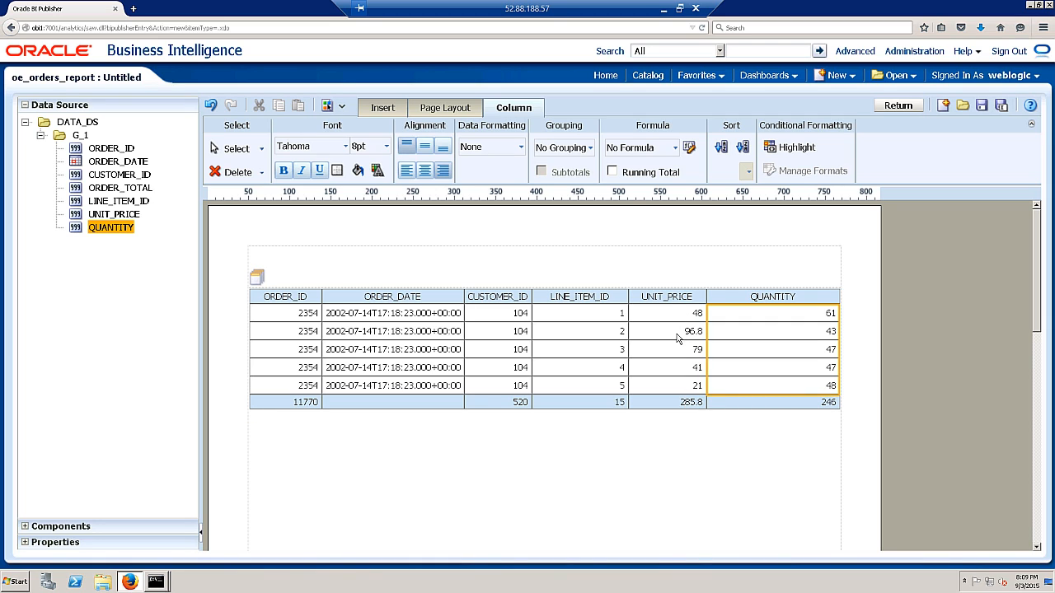
{"action": "left_click", "coordinate": [682, 406]}
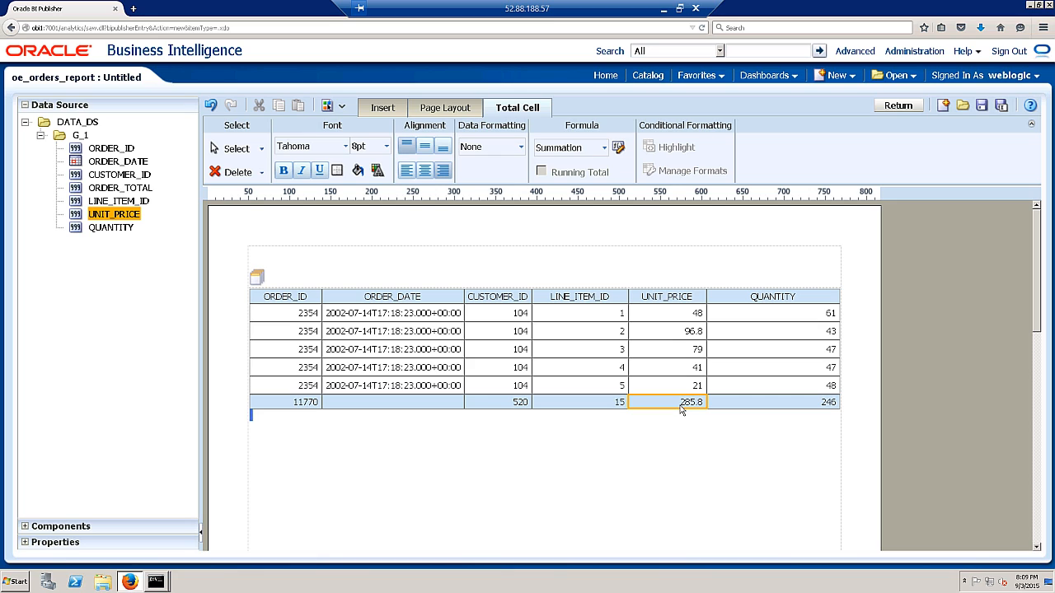
- Set the UNIT_PRICE, LINE_ITEM_ID, CUSTOMER_ID and ORDER_ID total formulas to Blank Text
{"action": "left_click", "coordinate": [602, 149]}
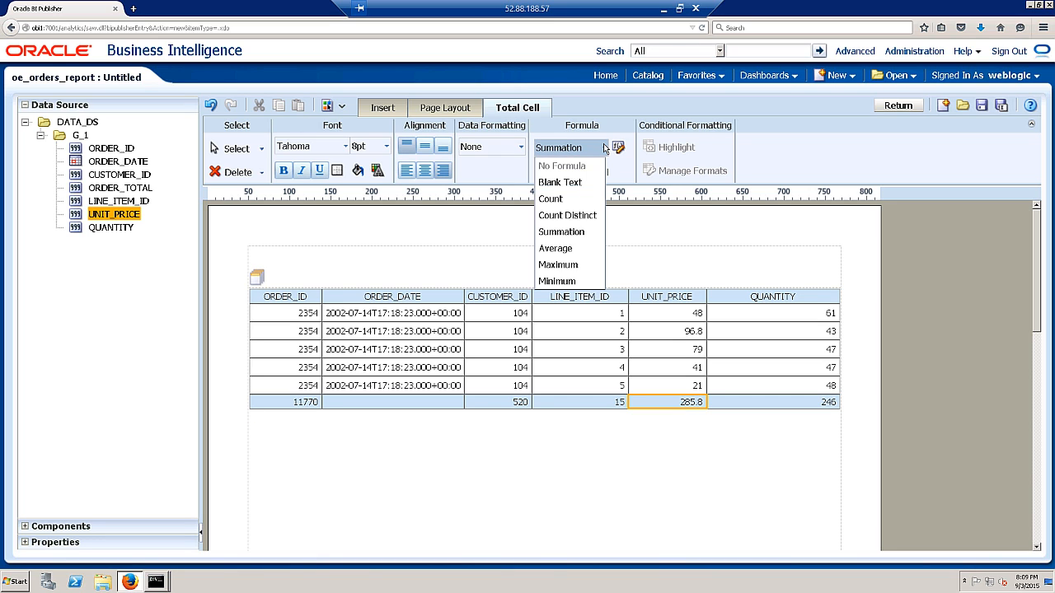
{"action": "left_click", "coordinate": [558, 186]}
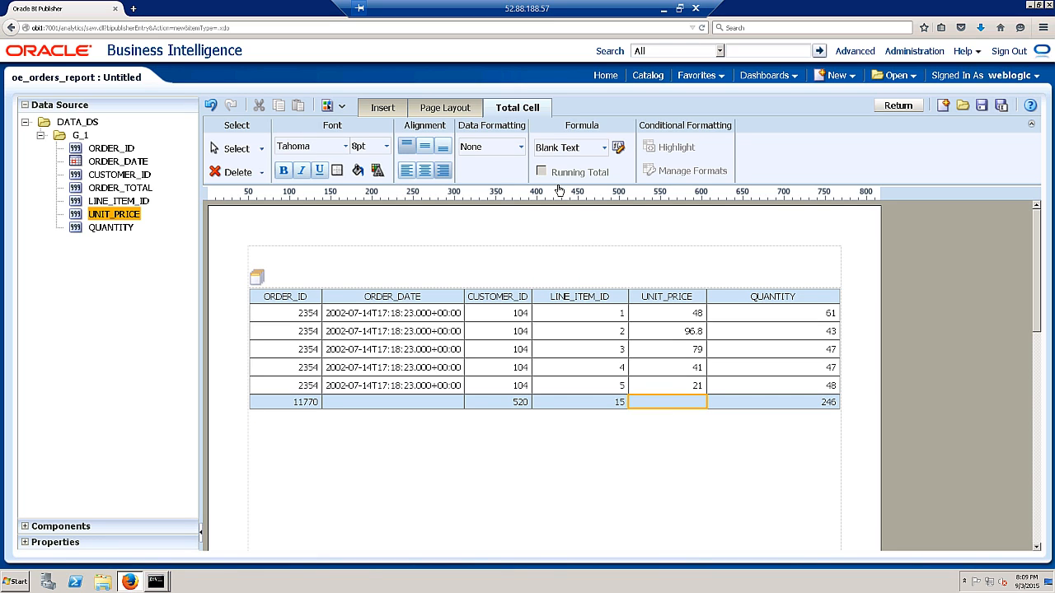
{"action": "left_click", "coordinate": [580, 403]}
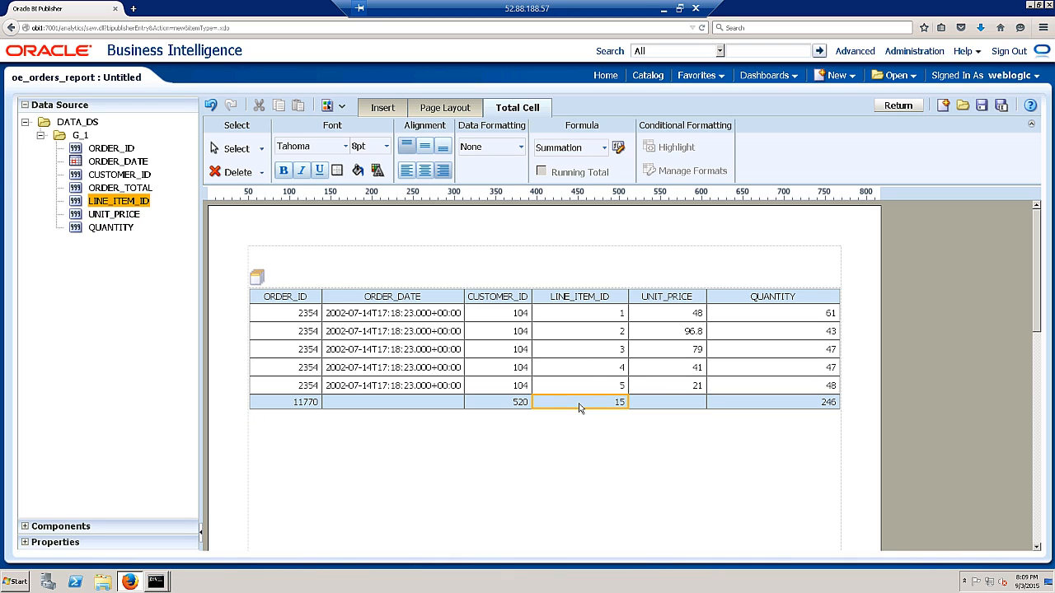
{"action": "left_click", "coordinate": [606, 148]}
{"action": "left_click", "coordinate": [569, 182]}
{"action": "left_click", "coordinate": [522, 402]}
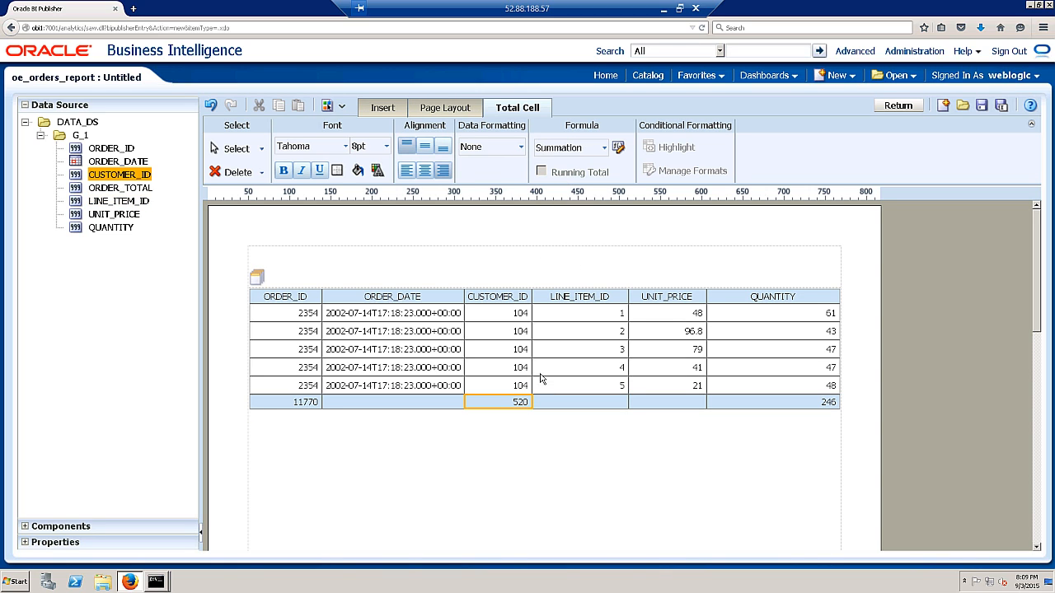
{"action": "left_click", "coordinate": [604, 147]}
{"action": "left_click", "coordinate": [565, 182]}
{"action": "left_click", "coordinate": [290, 403]}
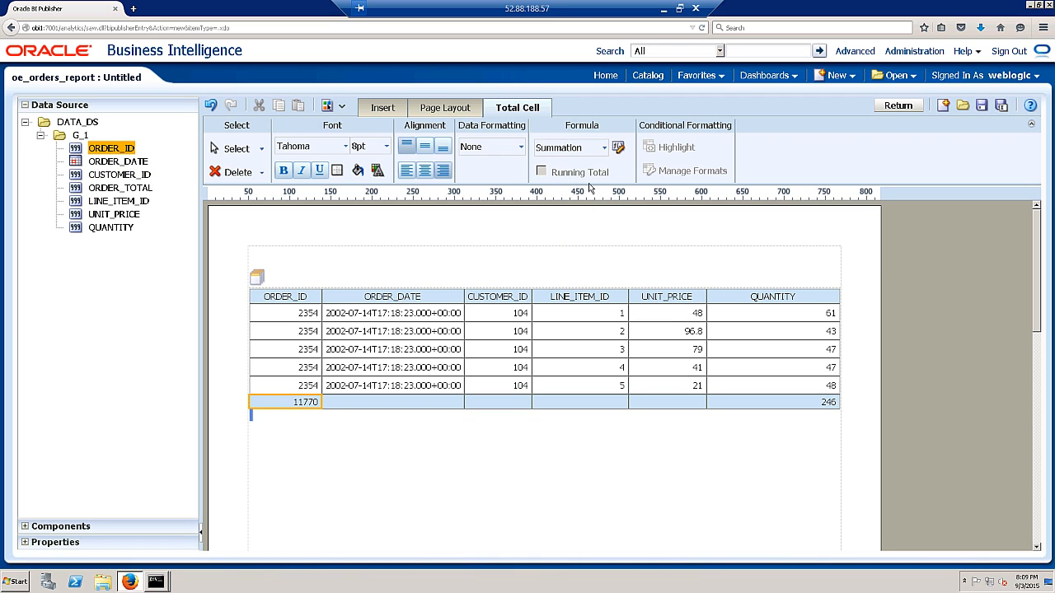
{"action": "left_click", "coordinate": [604, 147]}
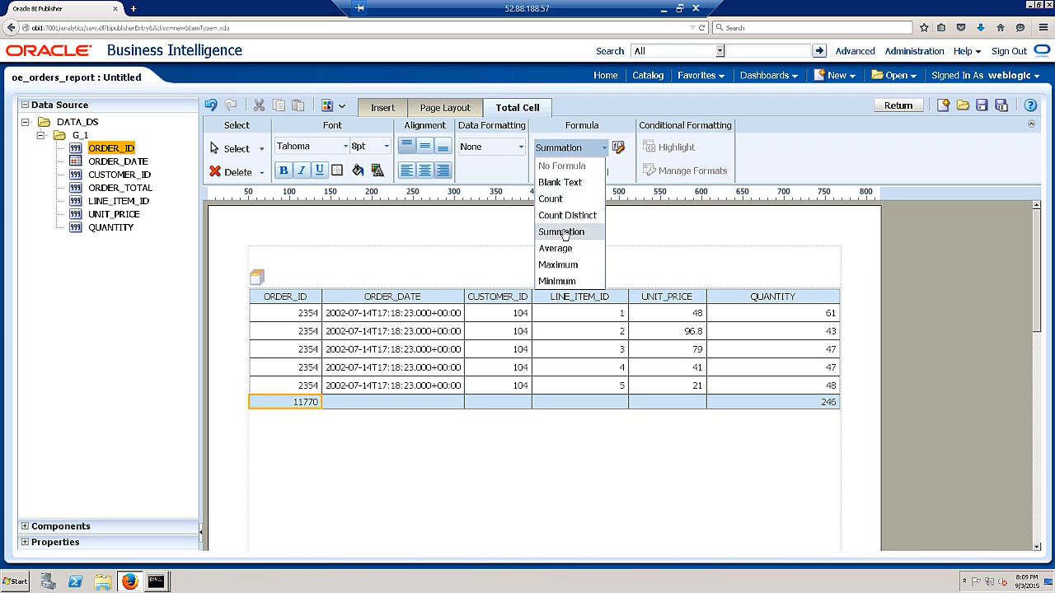
{"action": "left_click", "coordinate": [559, 183]}
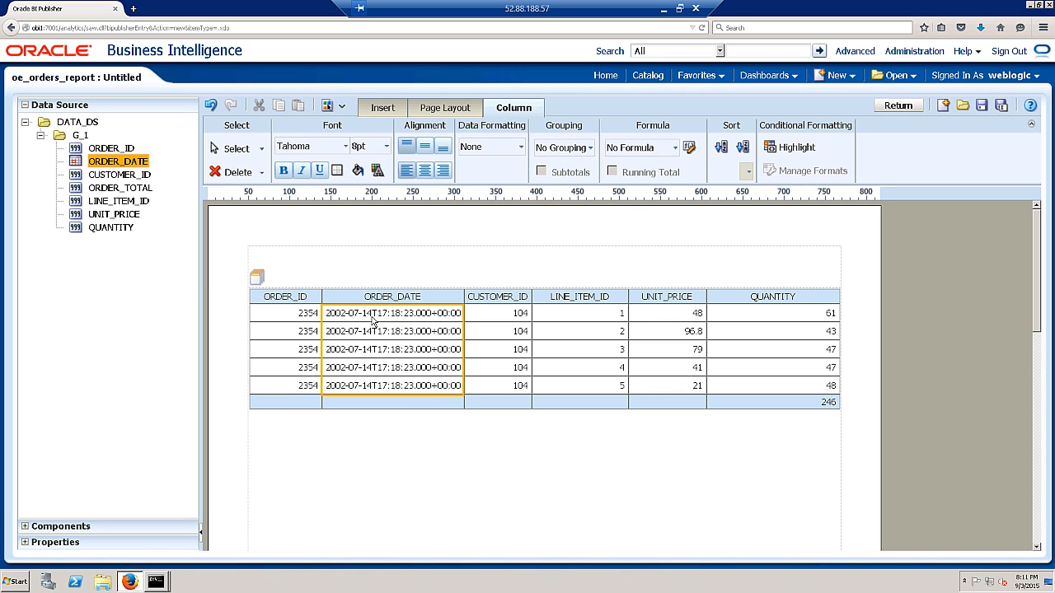
- Format ORDER_DATE as short dates (9/3/15 style), narrow ORDER_DATE and QUANTITY, then save the layout
{"action": "left_click", "coordinate": [521, 152]}
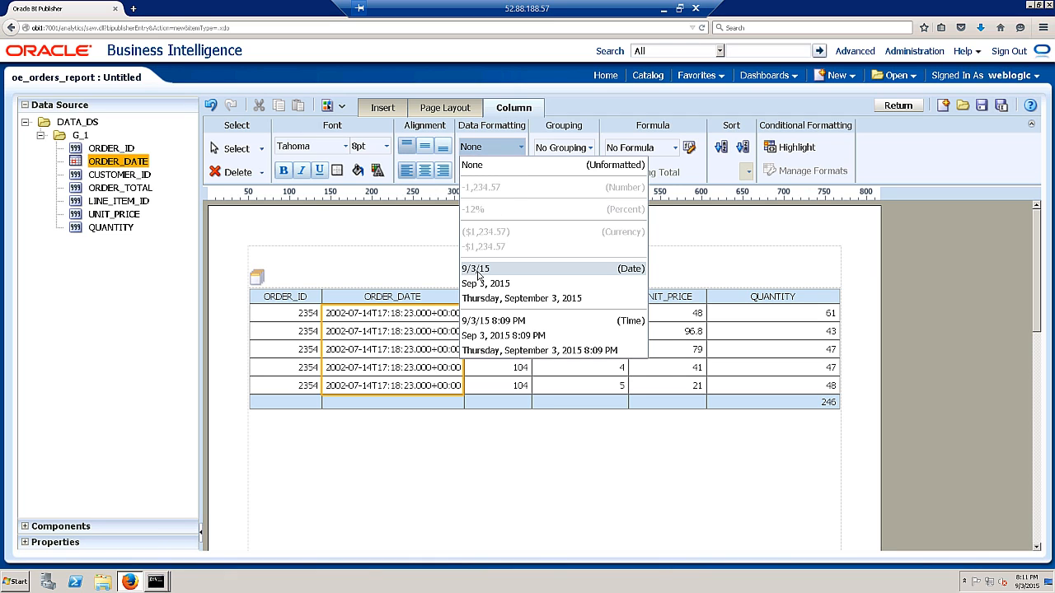
{"action": "left_click", "coordinate": [505, 275]}
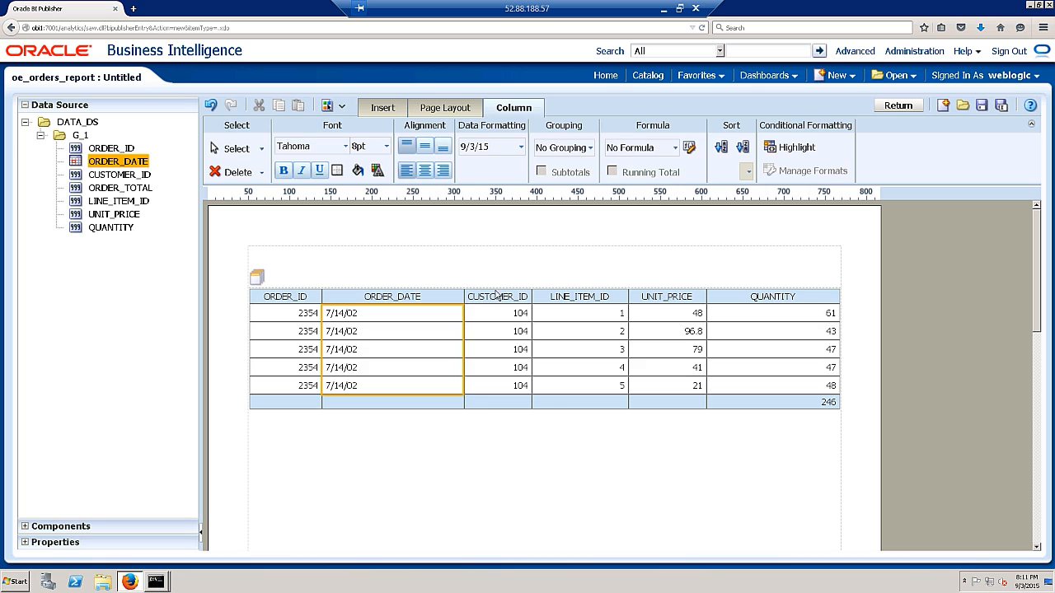
{"action": "left_click_drag", "start_coordinate": [464, 298], "coordinate": [417, 298]}
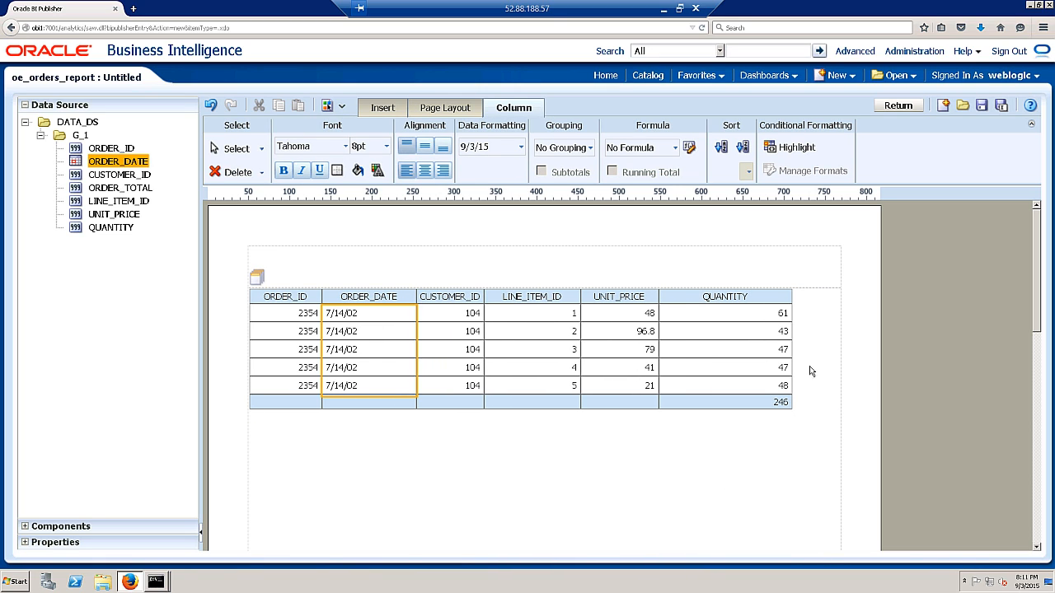
{"action": "left_click_drag", "start_coordinate": [791, 297], "coordinate": [752, 297]}
{"action": "left_click", "coordinate": [805, 447]}
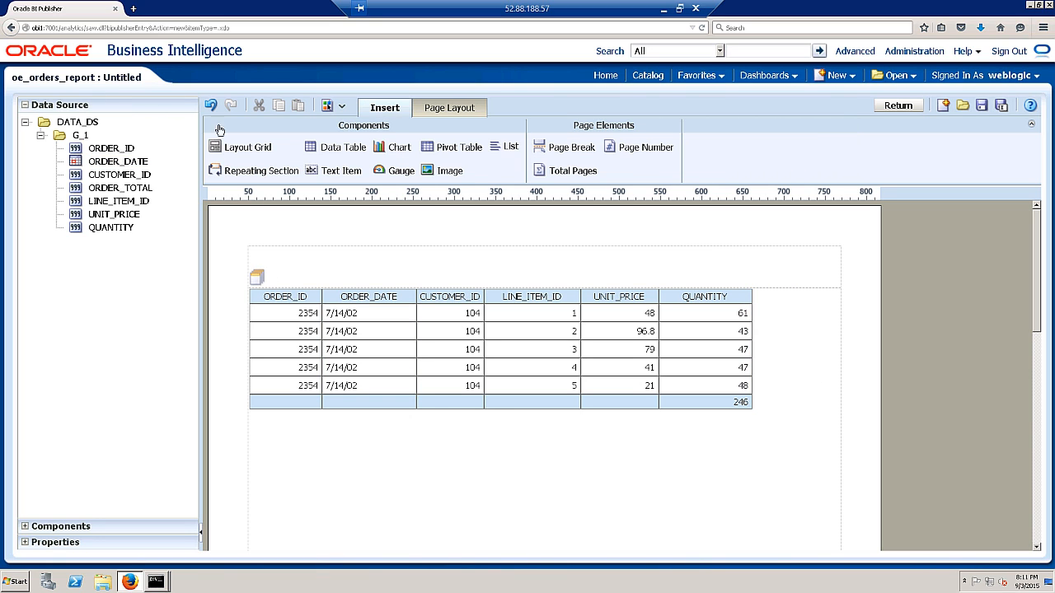
{"action": "left_click", "coordinate": [981, 106]}
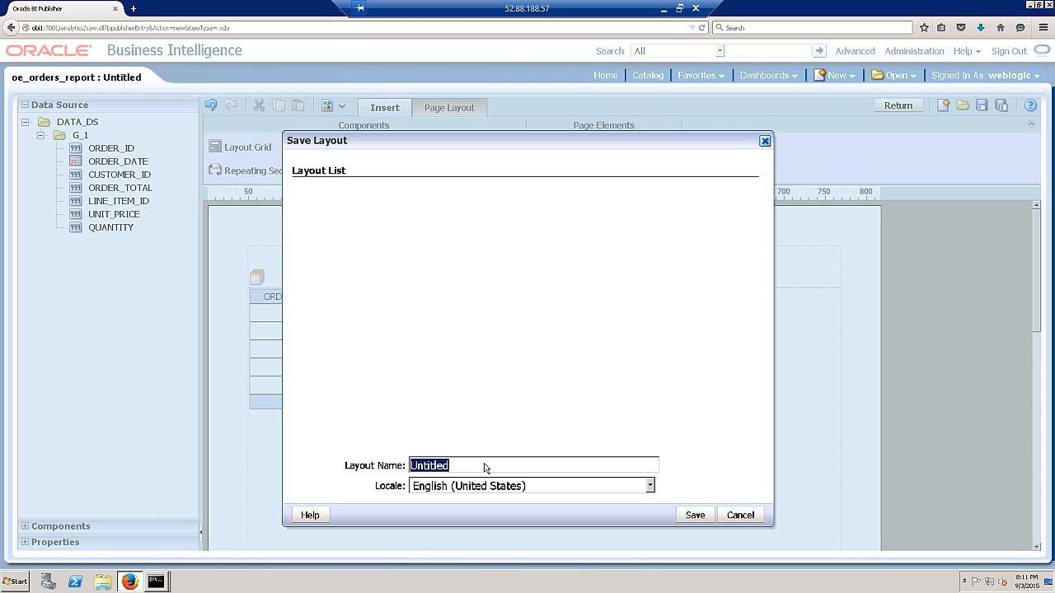
- Save the layout as order_report_layout and go back to the report's layout thumbnails
{"action": "type", "text": "order_report_layout"}
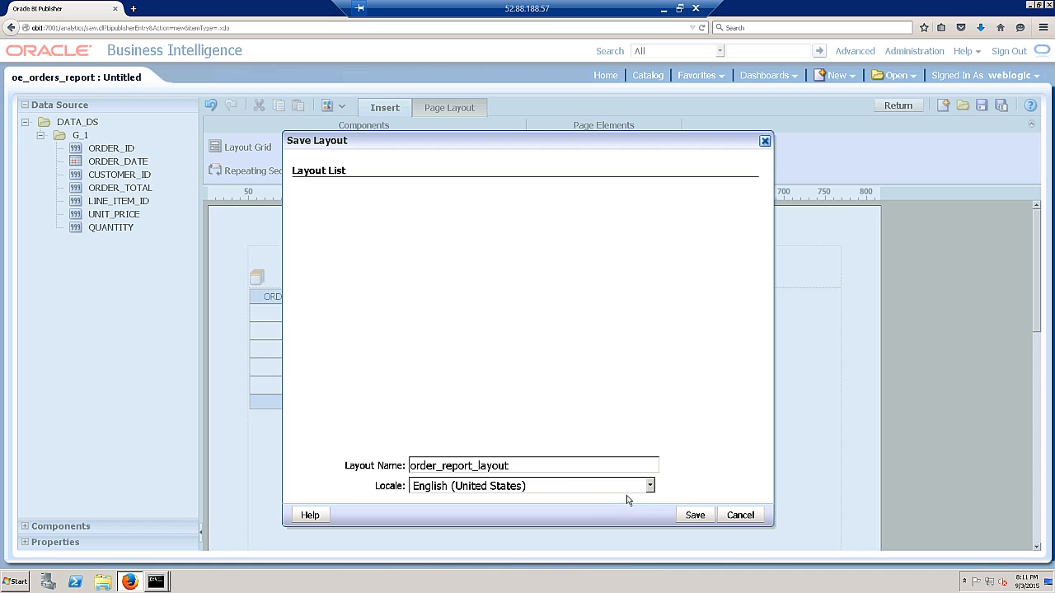
{"action": "left_click", "coordinate": [694, 515]}
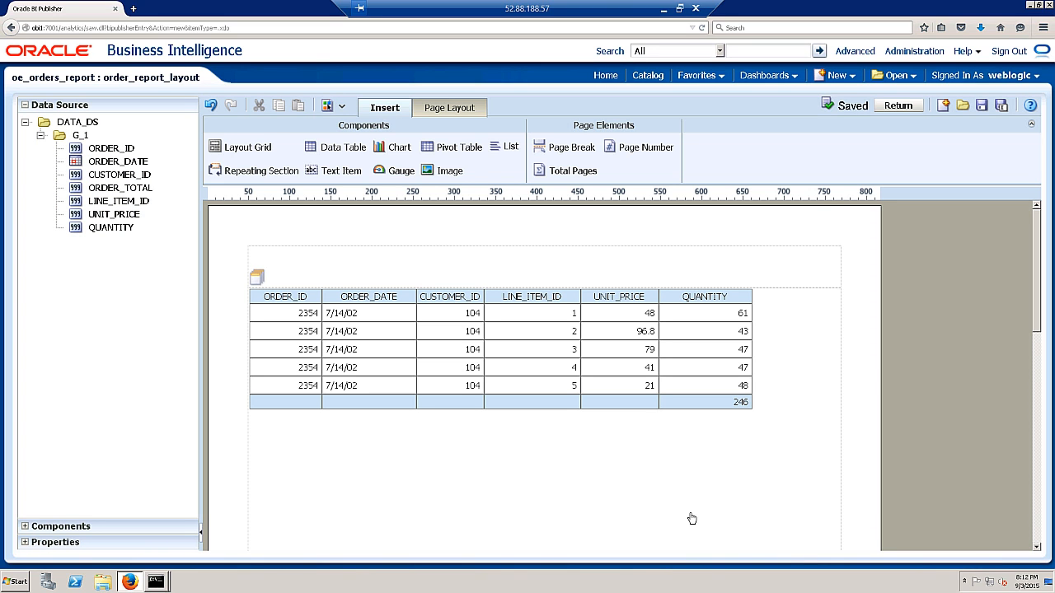
{"action": "left_click", "coordinate": [897, 106]}
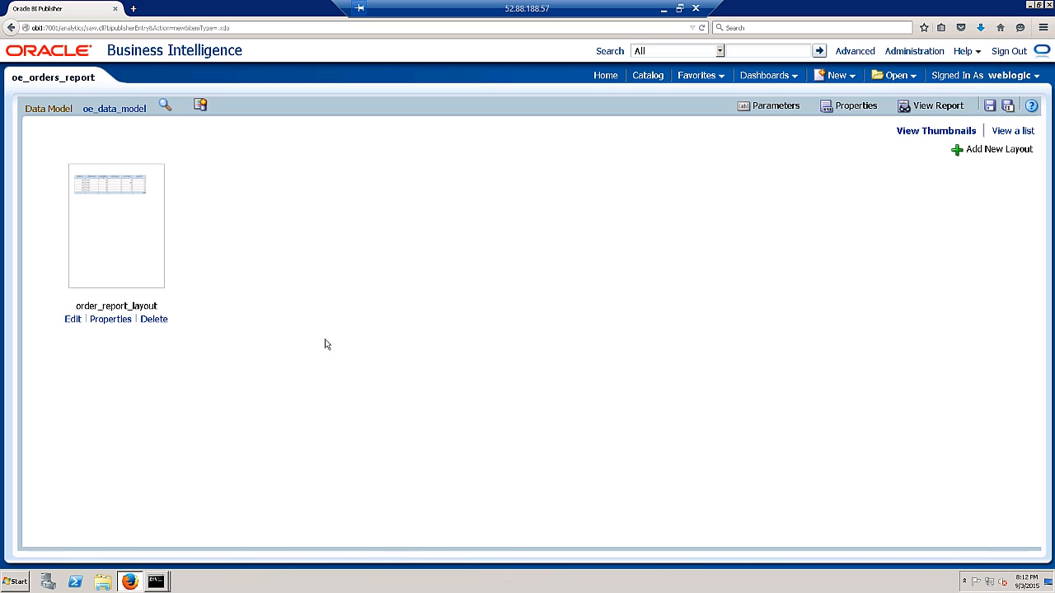
{"action": "left_click", "coordinate": [110, 320]}
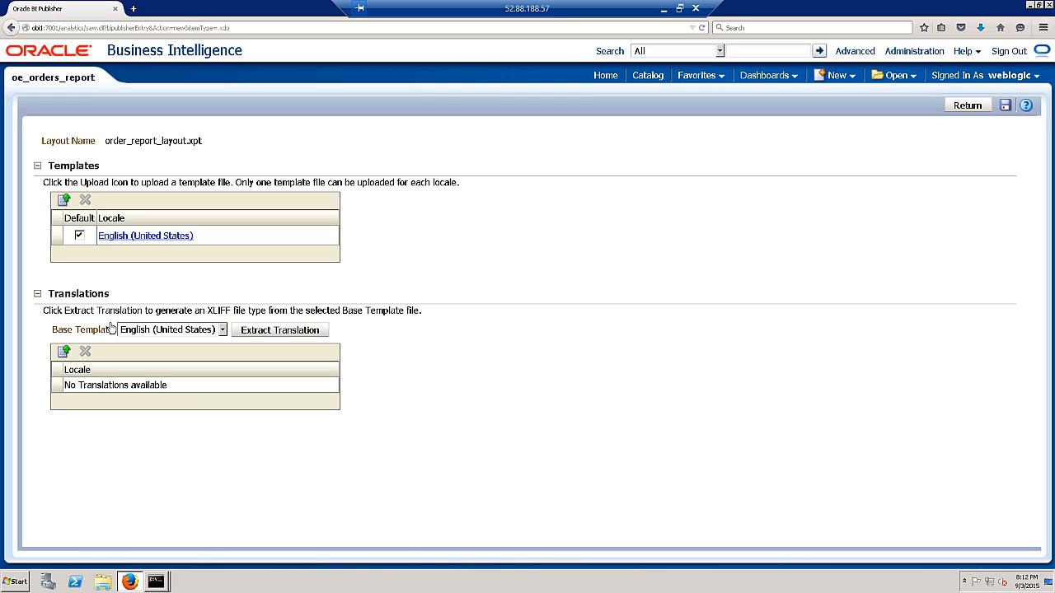
{"action": "left_click", "coordinate": [124, 387]}
{"action": "left_click", "coordinate": [153, 329]}
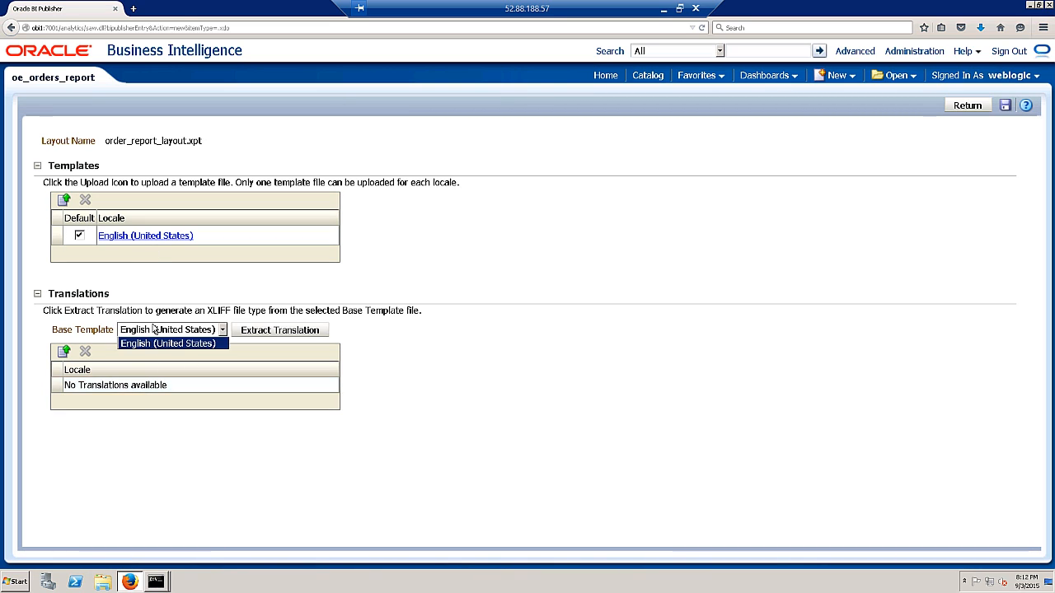
{"action": "left_click", "coordinate": [173, 343]}
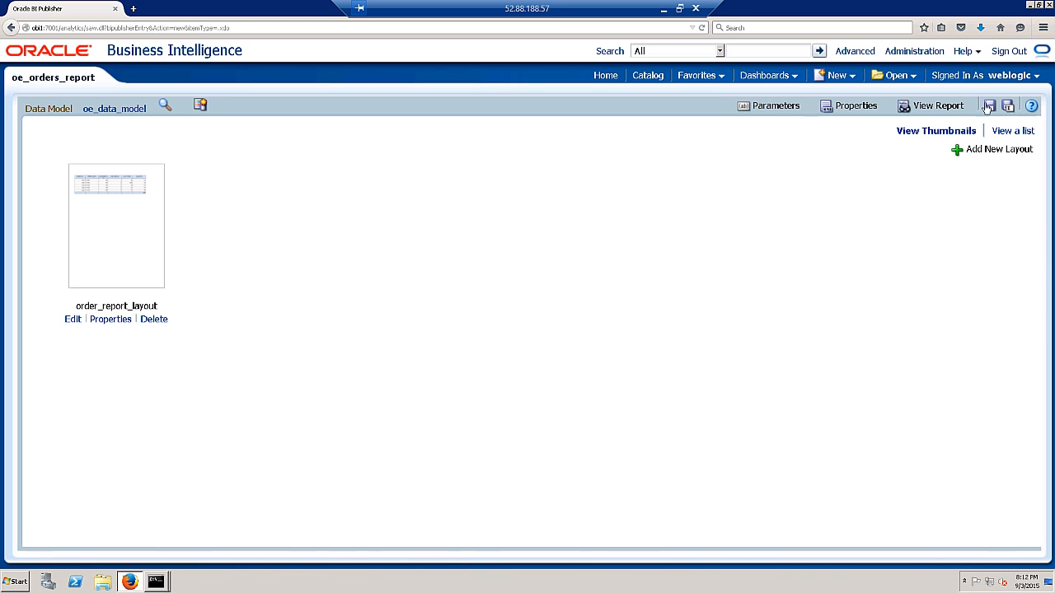
- View the six-column orders report output, then reopen order_report_layout in the layout editor
{"action": "left_click", "coordinate": [938, 106]}
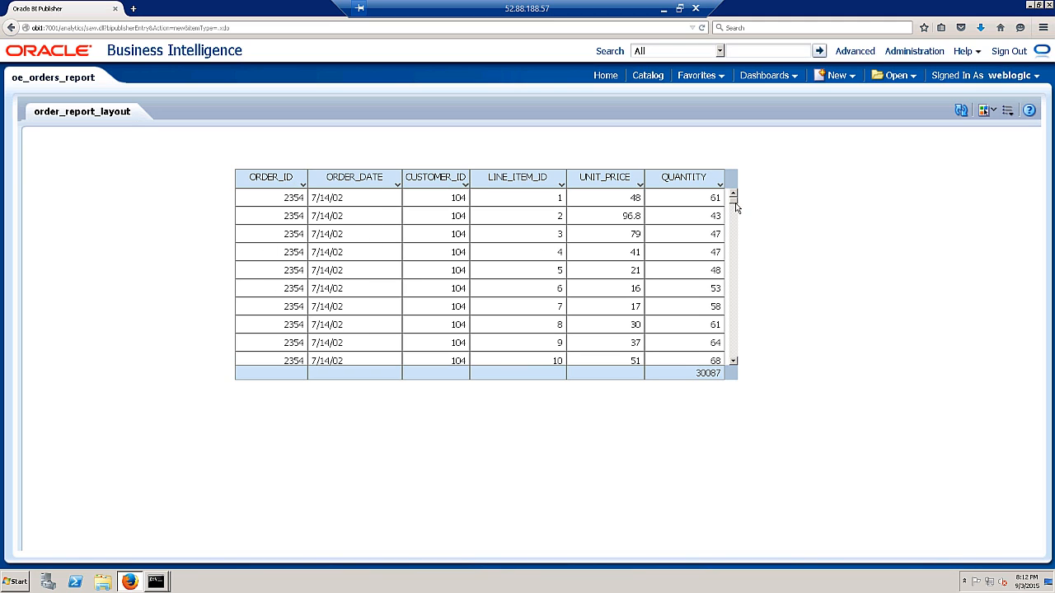
{"action": "mouse_move", "coordinate": [734, 207]}
{"action": "left_mouse_down"}
{"action": "mouse_move", "coordinate": [737, 364]}
{"action": "mouse_move", "coordinate": [732, 189]}
{"action": "left_mouse_up"}
{"action": "left_click", "coordinate": [987, 112]}
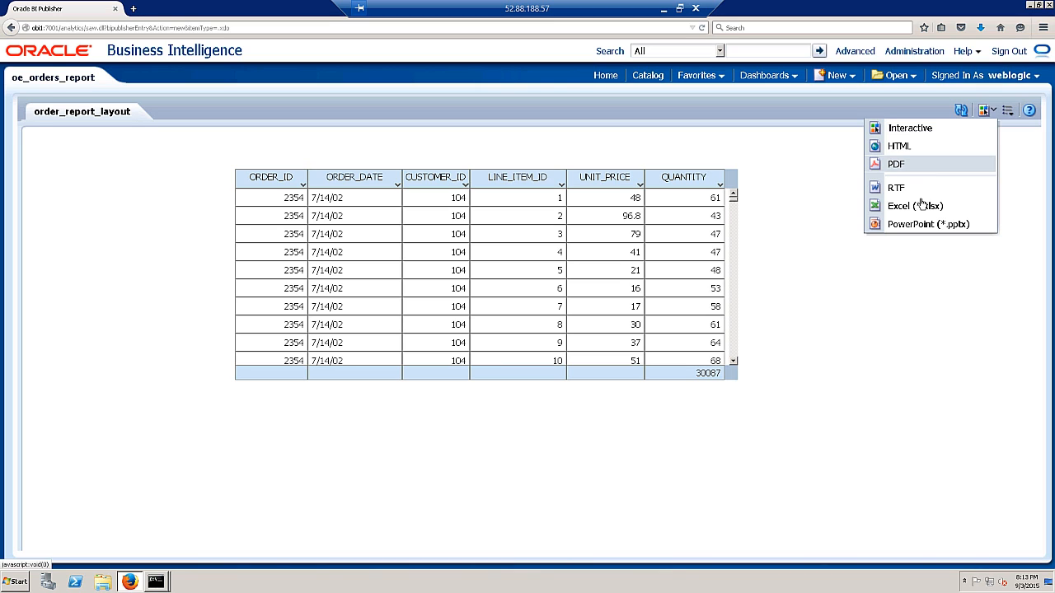
{"action": "left_click", "coordinate": [913, 355]}
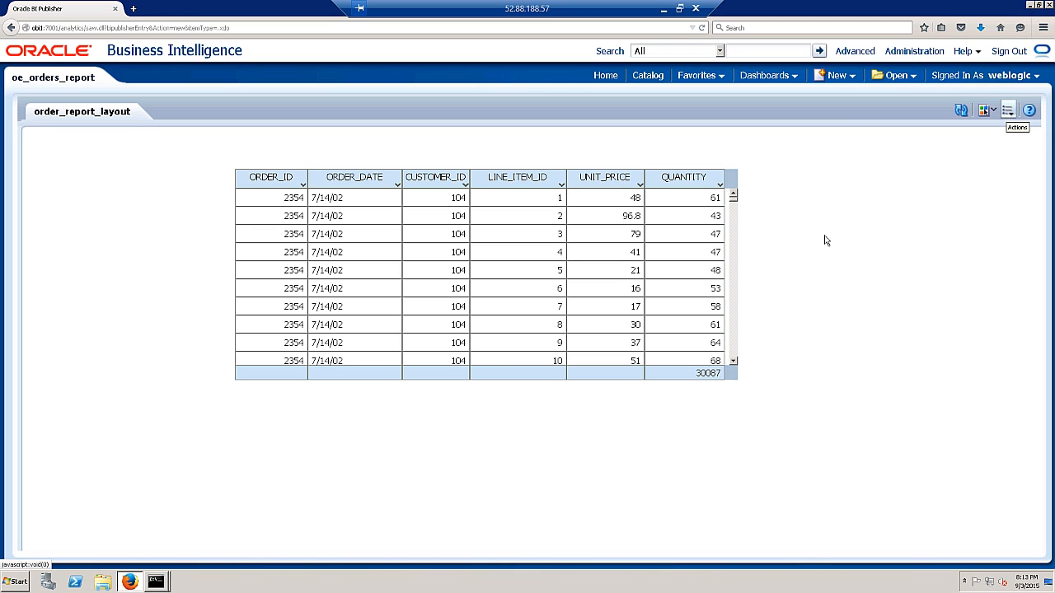
{"action": "left_click", "coordinate": [1007, 112]}
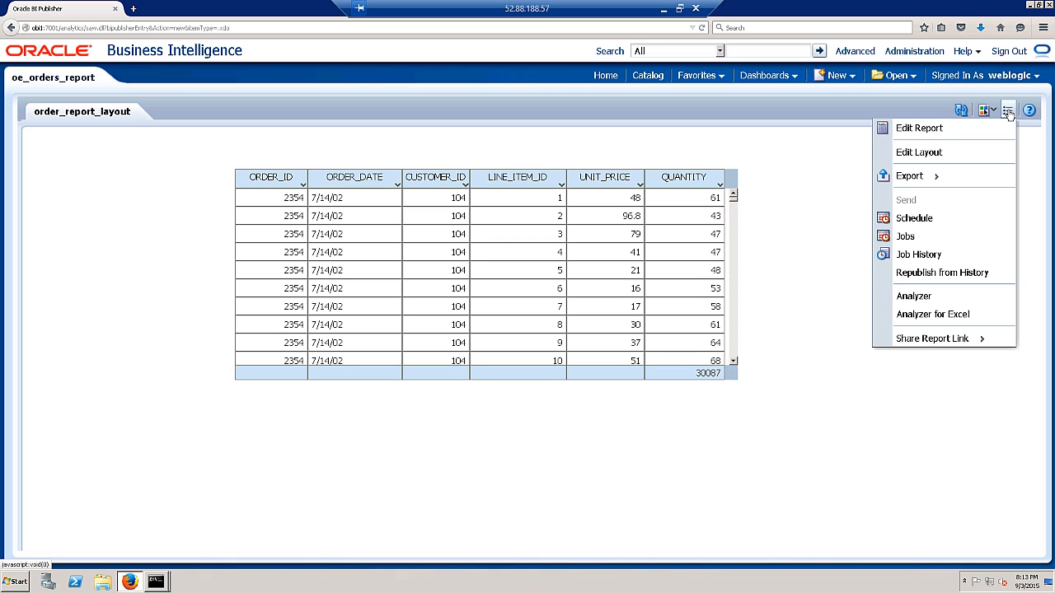
{"action": "left_click", "coordinate": [907, 153]}
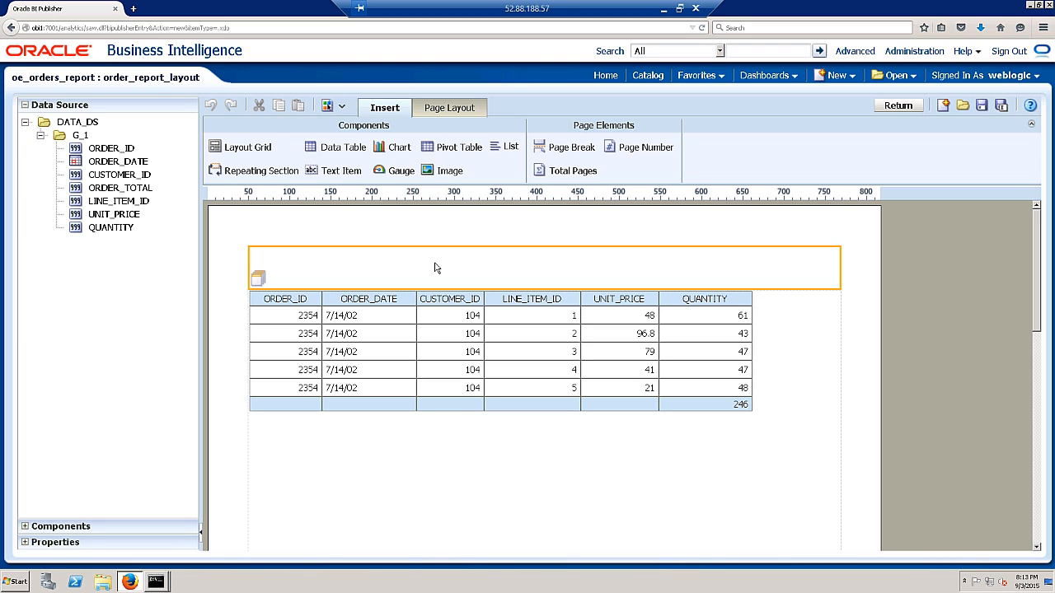
- Add a text item reading 'OE Orders Report' above the orders table
{"action": "left_click", "coordinate": [341, 172]}
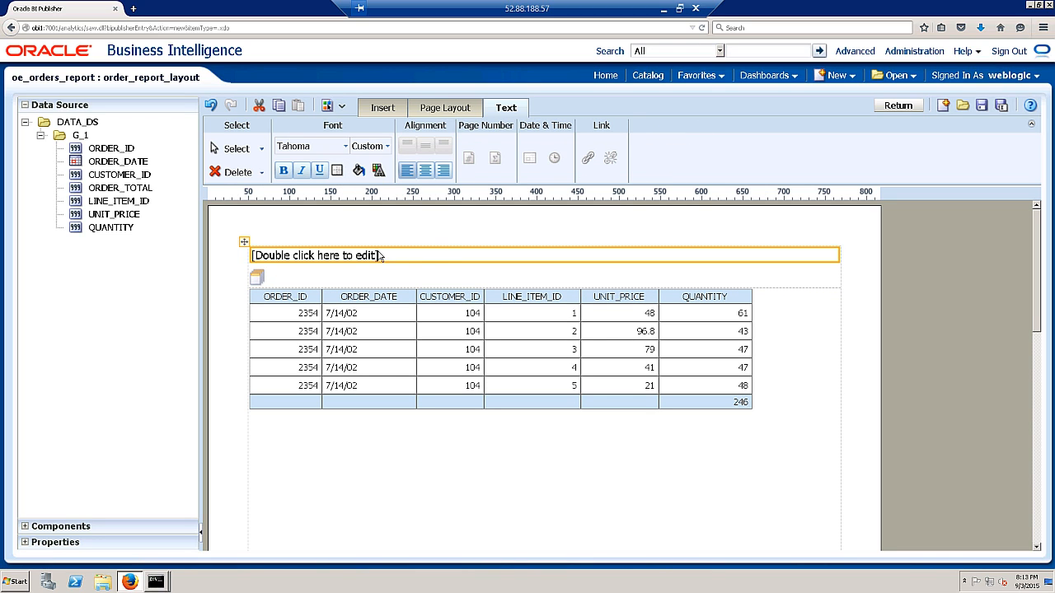
{"action": "double_click", "coordinate": [381, 259]}
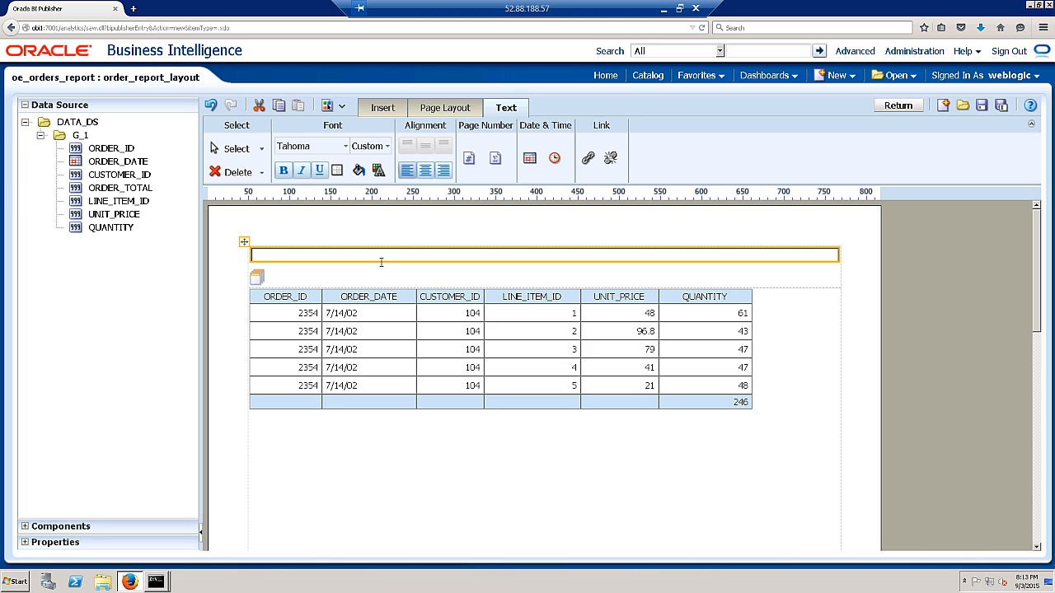
{"action": "type", "text": "F"}
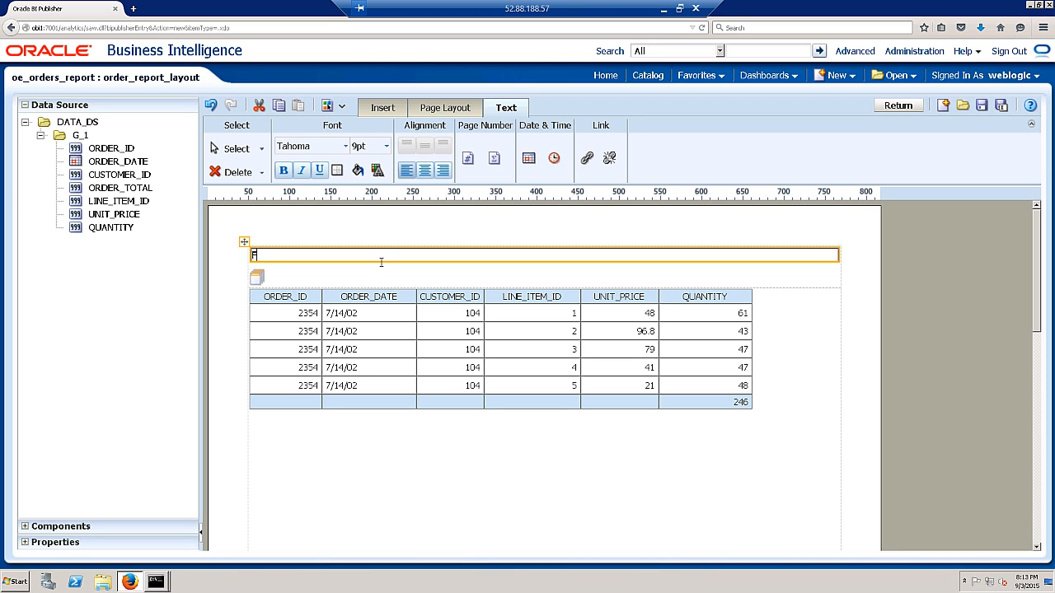
{"action": "key", "text": "BackSpace"}
{"action": "type", "text": "OE Orders Report"}
- Enlarge the OE Orders Report title to 18pt and save the layout
{"action": "left_click_drag", "start_coordinate": [354, 256], "coordinate": [248, 255]}
{"action": "left_click", "coordinate": [386, 146]}
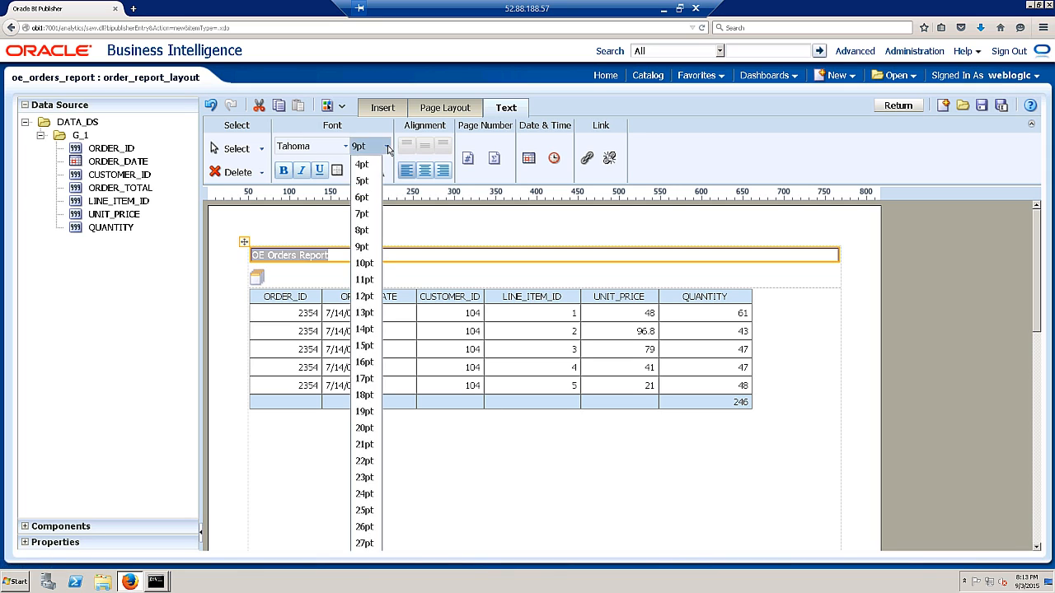
{"action": "left_click", "coordinate": [364, 395]}
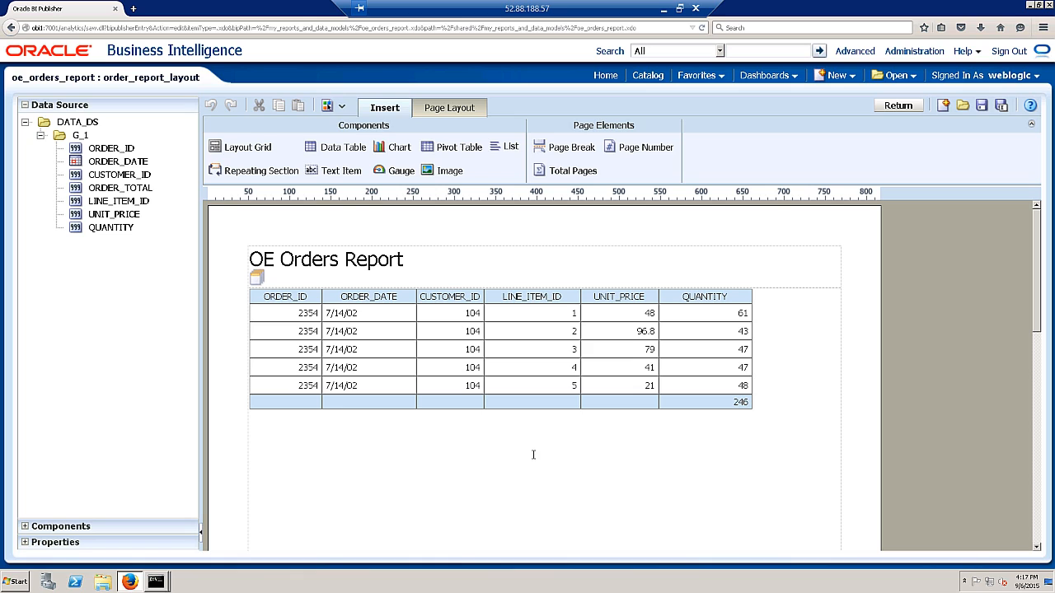
{"action": "left_click", "coordinate": [981, 105]}
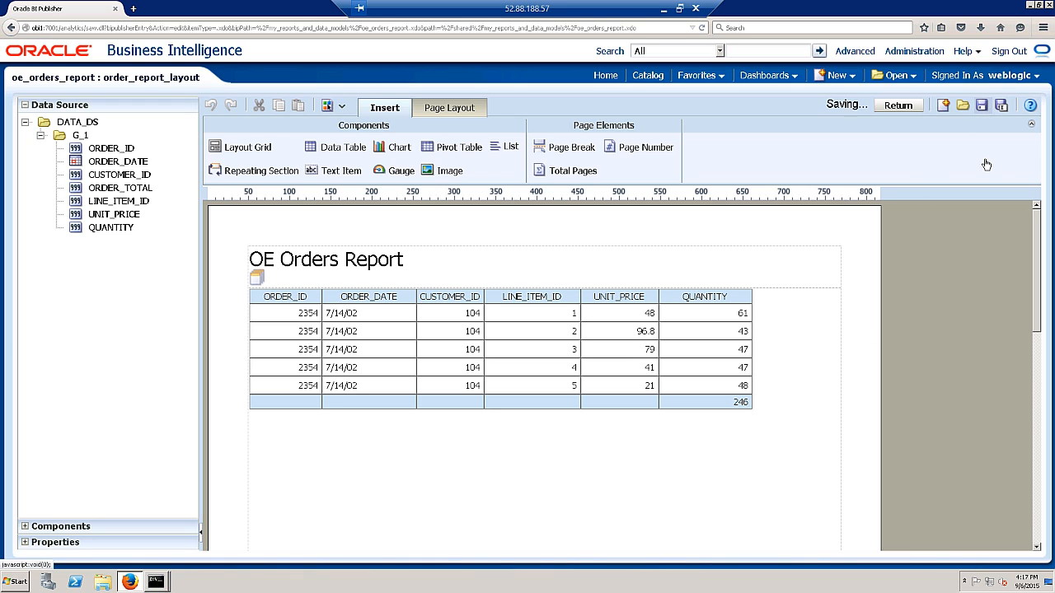
- Leave the layout editor and show the my_reports_and_data_models folder in the catalog
{"action": "left_click", "coordinate": [897, 107]}
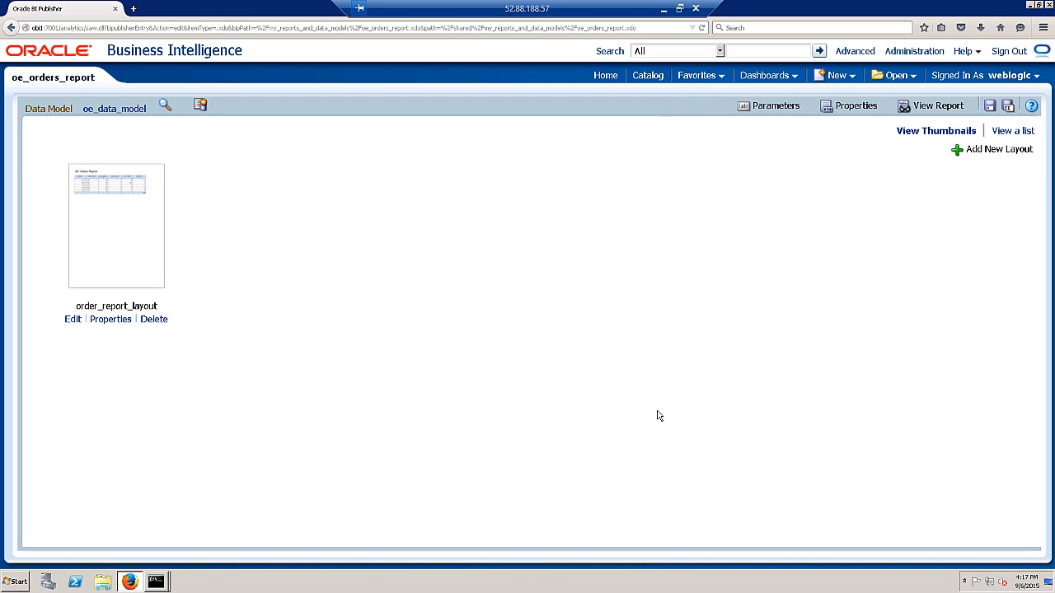
{"action": "left_click", "coordinate": [649, 75]}
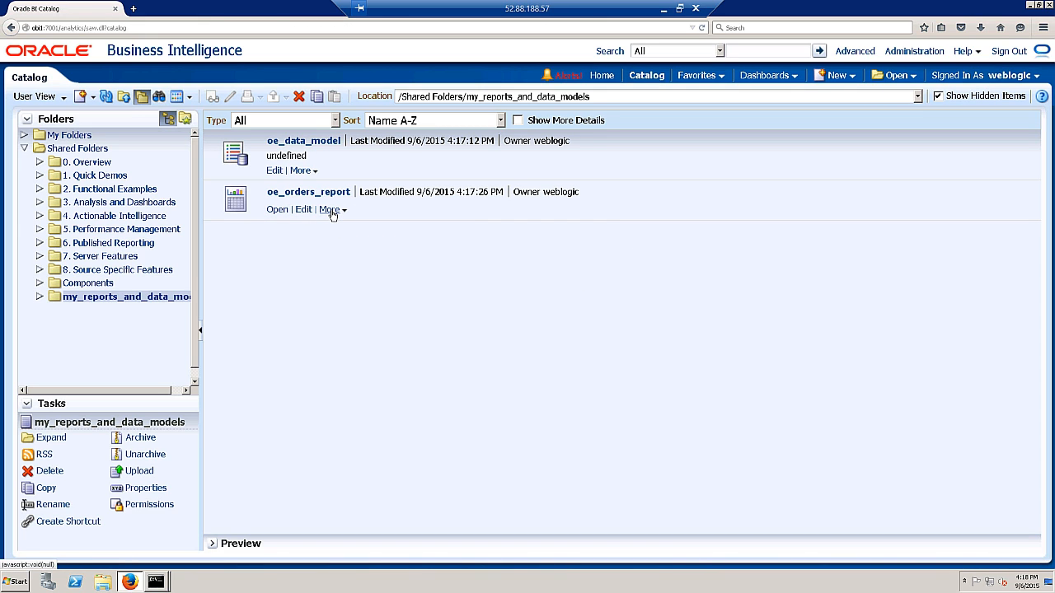
- Create a schedule job for oe_orders_report and show its Output settings
{"action": "left_click", "coordinate": [332, 212]}
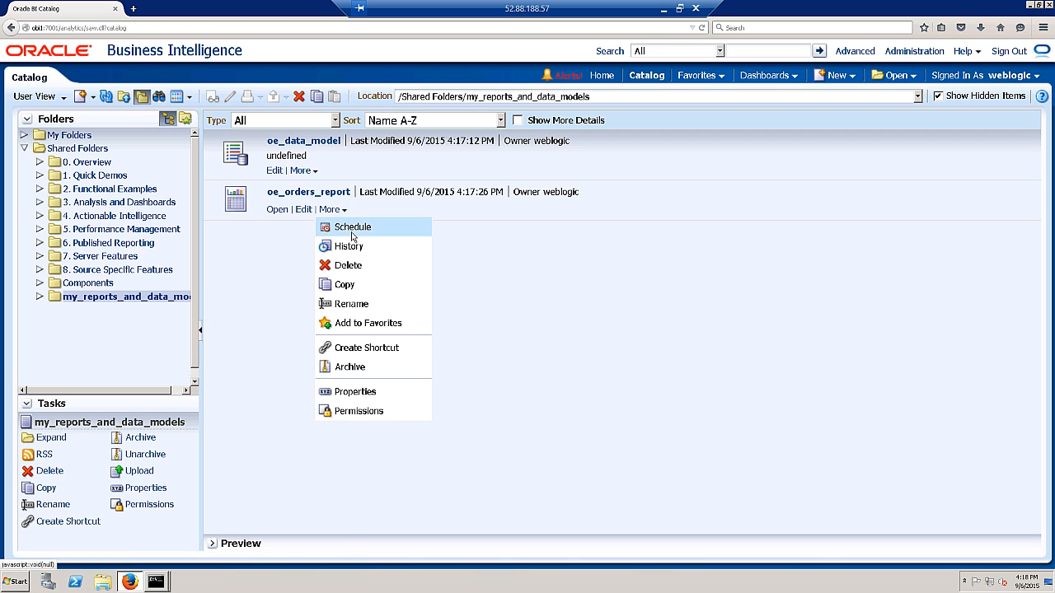
{"action": "left_click", "coordinate": [347, 229]}
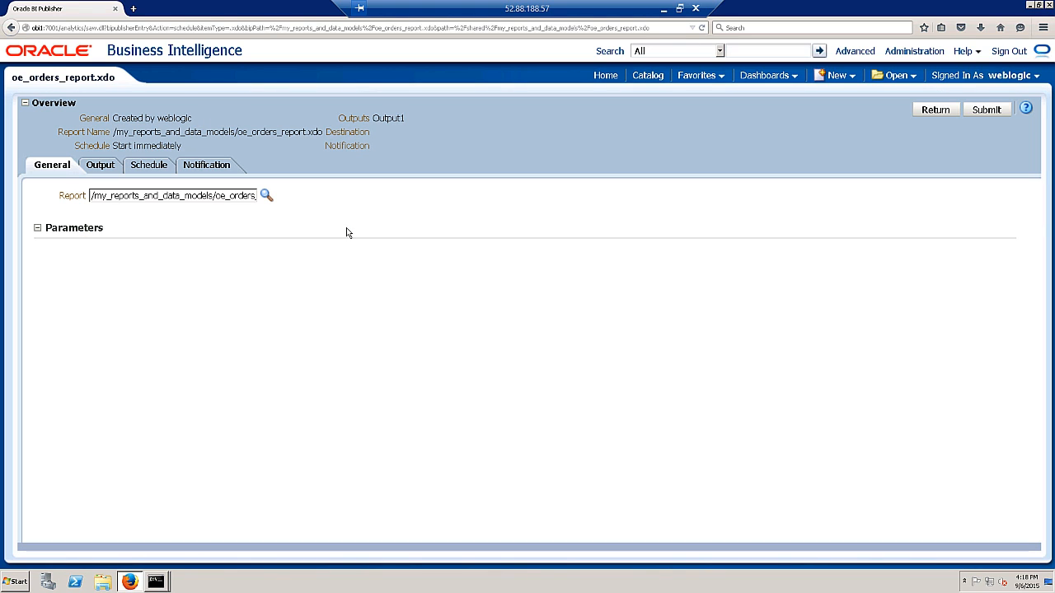
{"action": "left_click", "coordinate": [108, 169]}
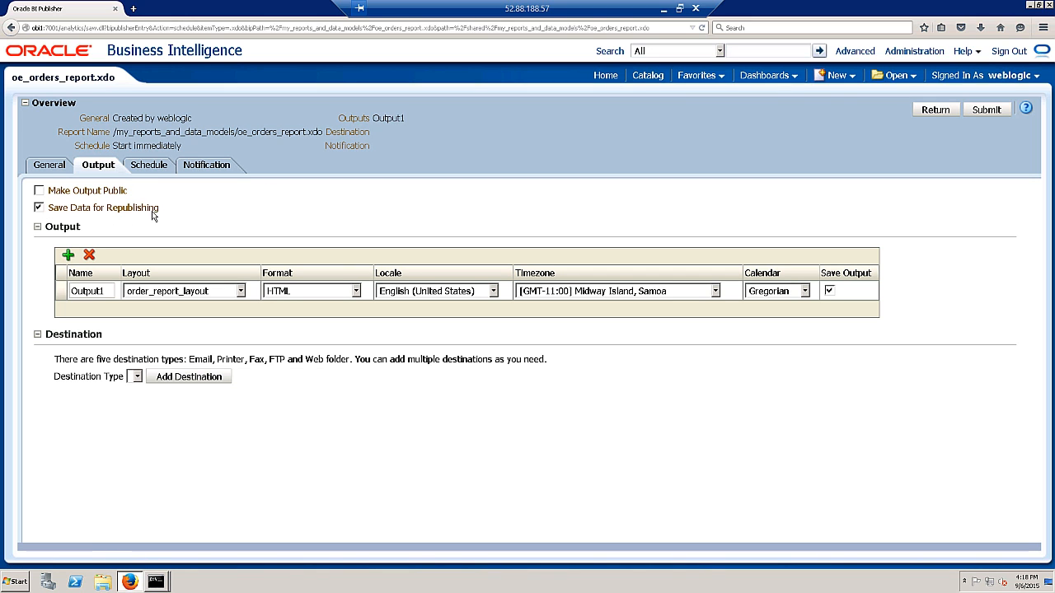
- Rename Output1 to Basic Order Report, with PDF format and Mountain Time (US & Canada) timezone
{"action": "double_click", "coordinate": [92, 289]}
{"action": "type", "text": "Bsic"}
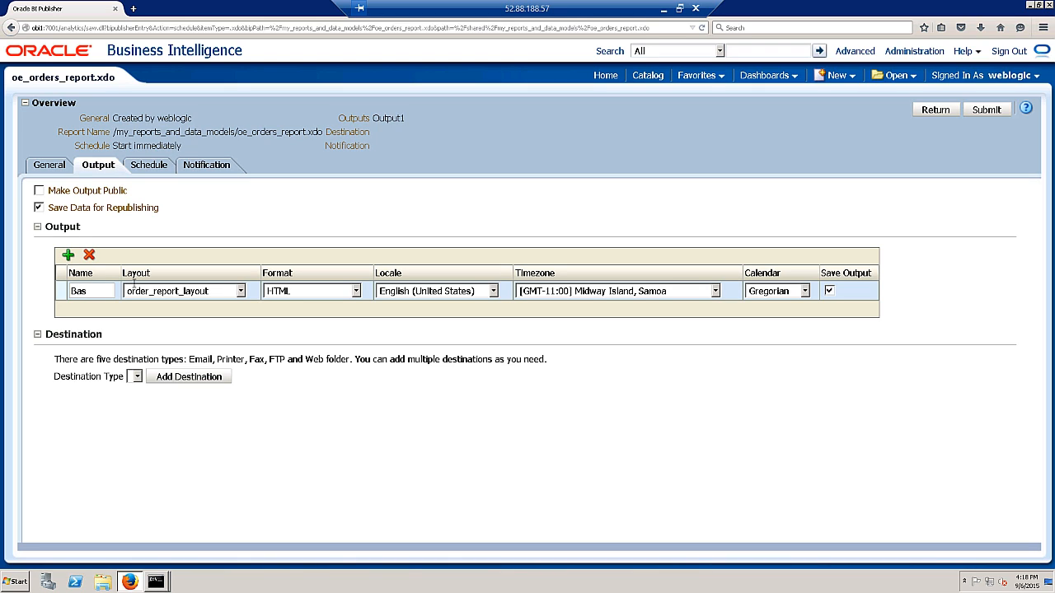
{"action": "type", "text": " Order Report"}
{"action": "left_click", "coordinate": [311, 295]}
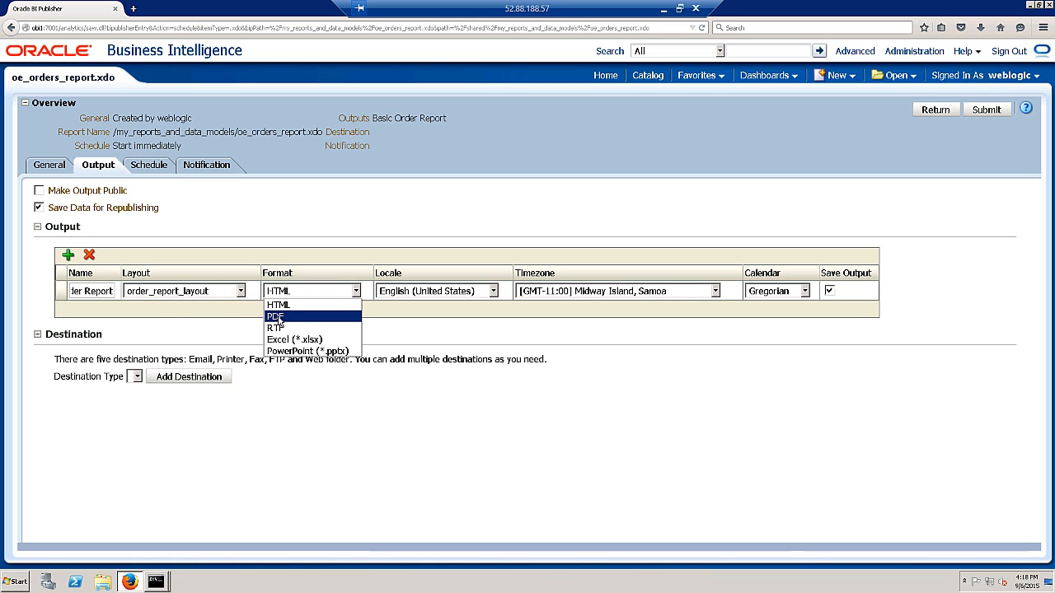
{"action": "left_click", "coordinate": [279, 317]}
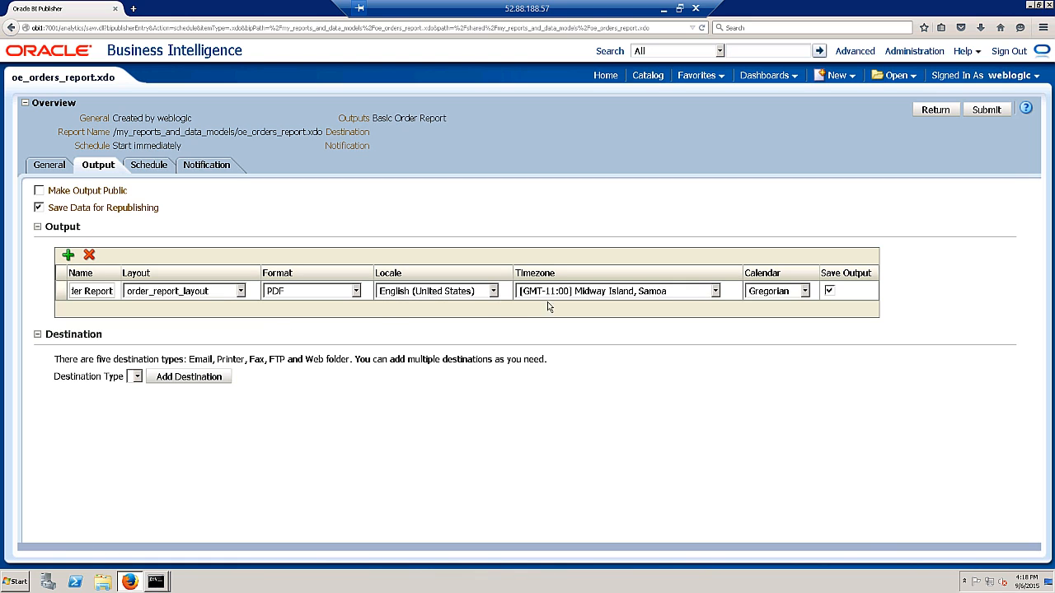
{"action": "left_click", "coordinate": [595, 295]}
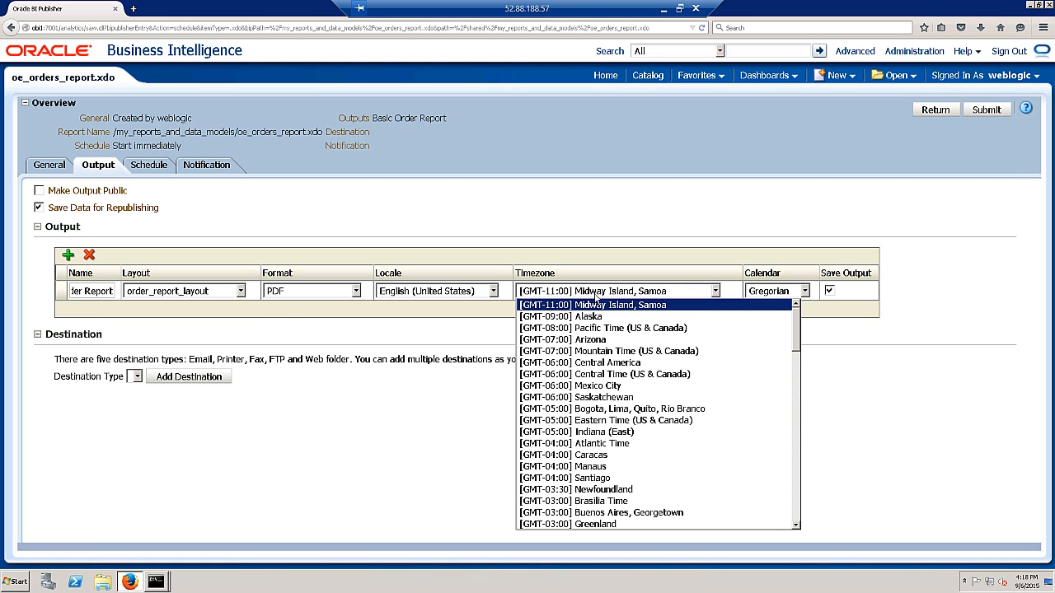
{"action": "left_click", "coordinate": [601, 352]}
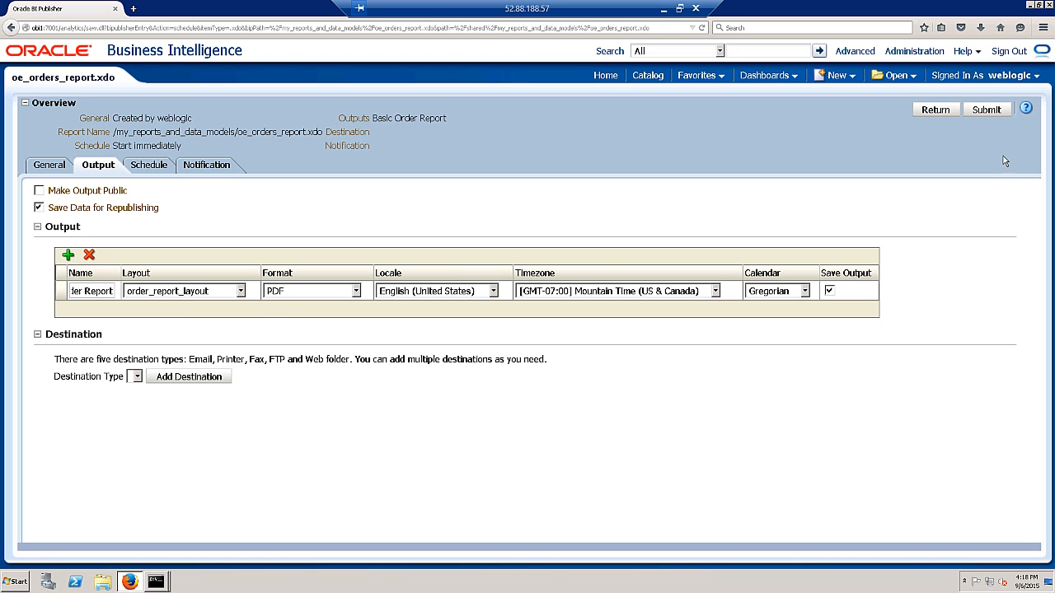
{"action": "left_click", "coordinate": [149, 167]}
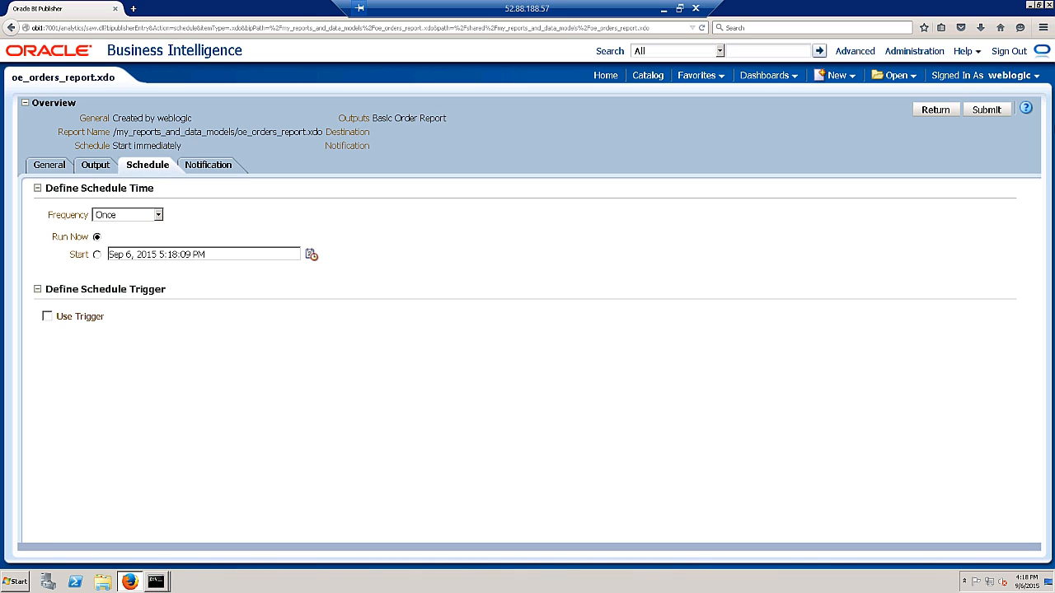
- Submit the report as job 'Basic OE Report' to run now, then return to the catalog
{"action": "left_click", "coordinate": [997, 112]}
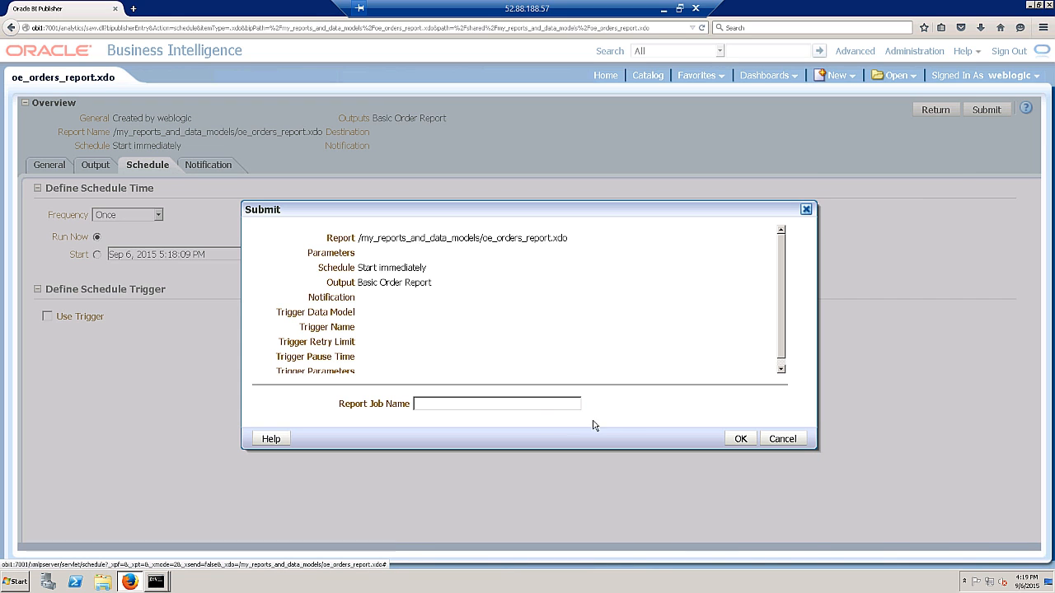
{"action": "left_click", "coordinate": [519, 406]}
{"action": "type", "text": "B"}
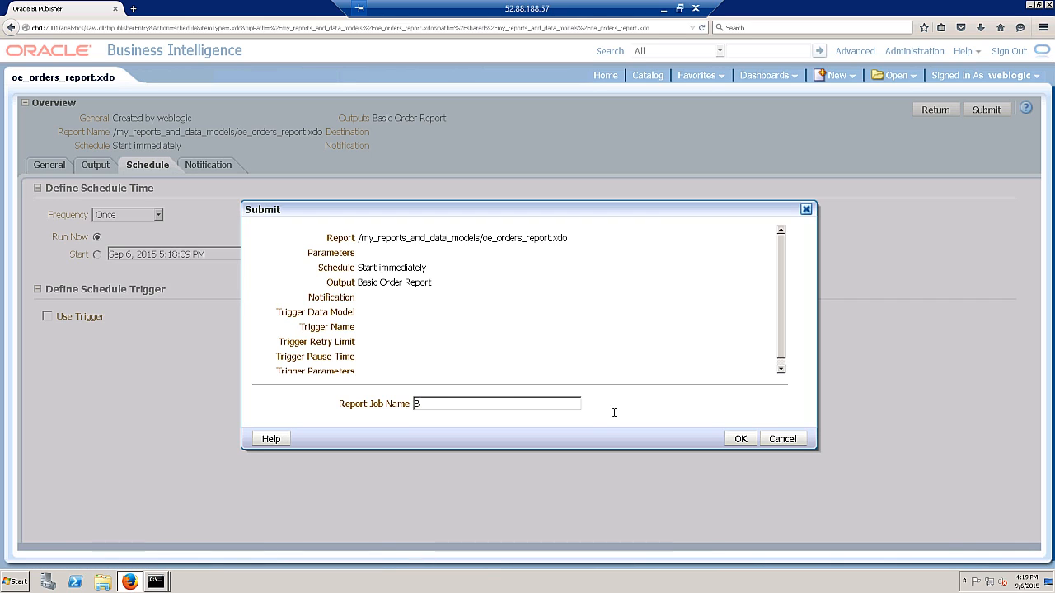
{"action": "type", "text": "asic OE Report"}
{"action": "left_click", "coordinate": [740, 439]}
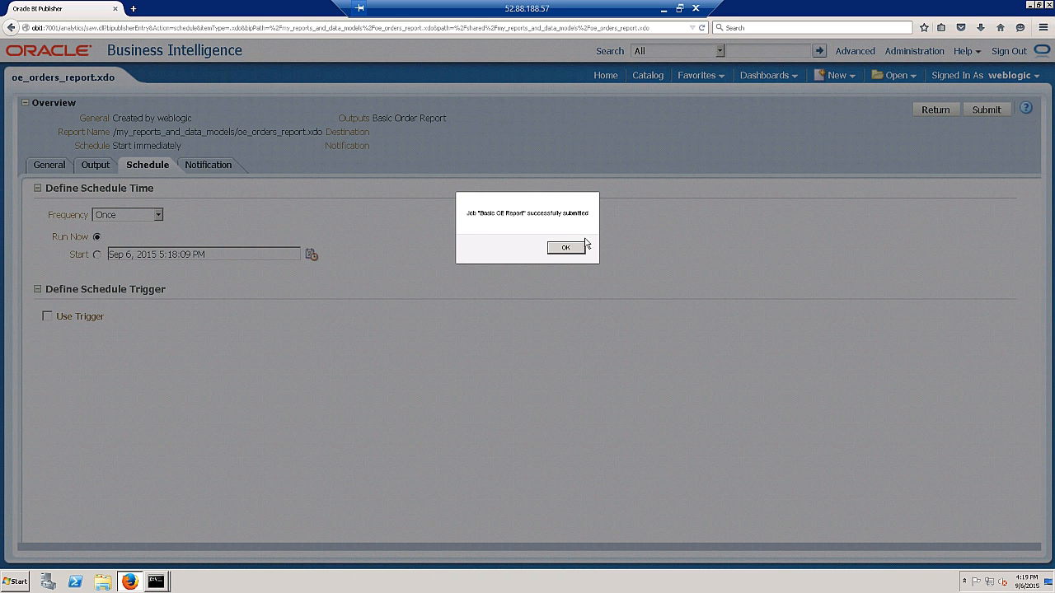
{"action": "left_click", "coordinate": [566, 249]}
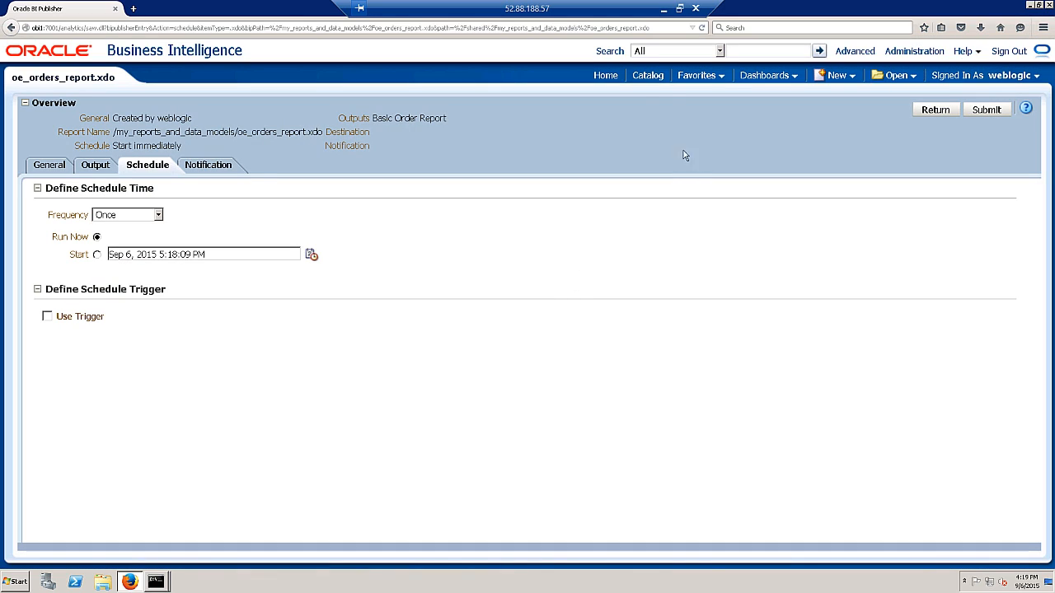
{"action": "left_click", "coordinate": [648, 75]}
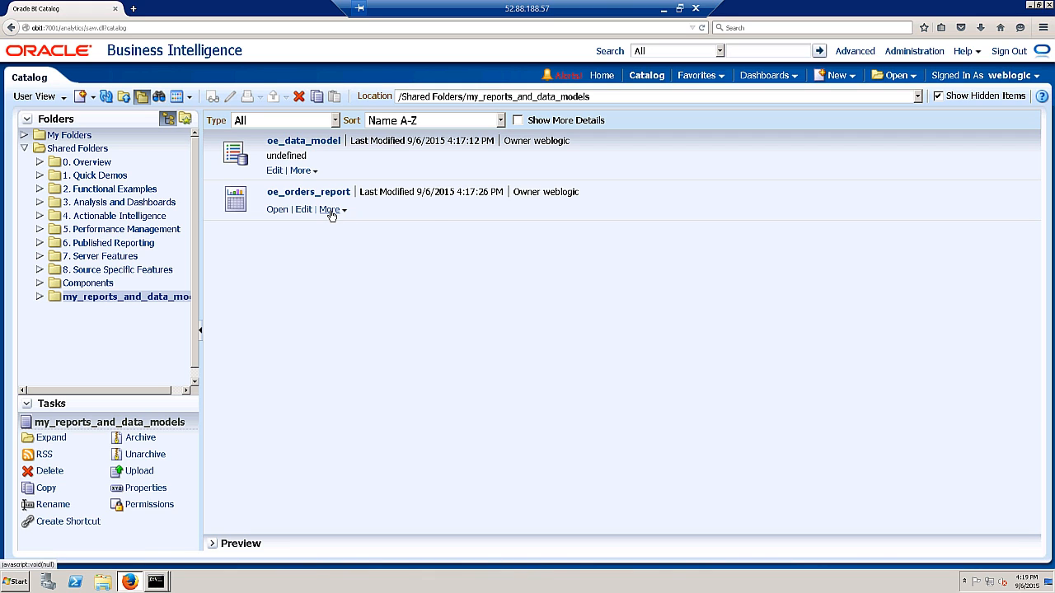
{"action": "left_click", "coordinate": [330, 210]}
{"action": "left_click", "coordinate": [344, 247]}
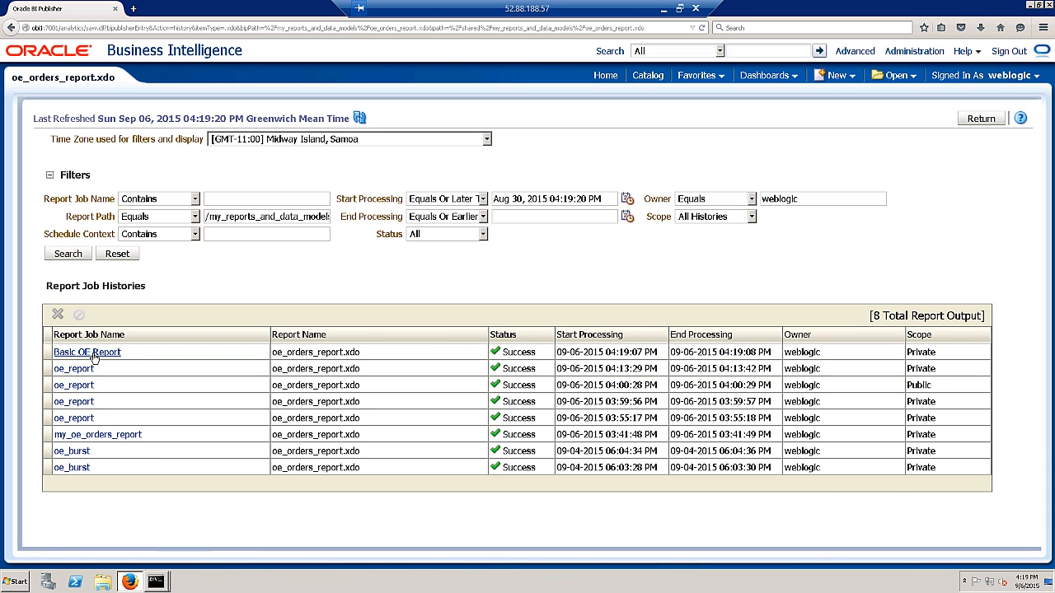
{"action": "left_click", "coordinate": [91, 353]}
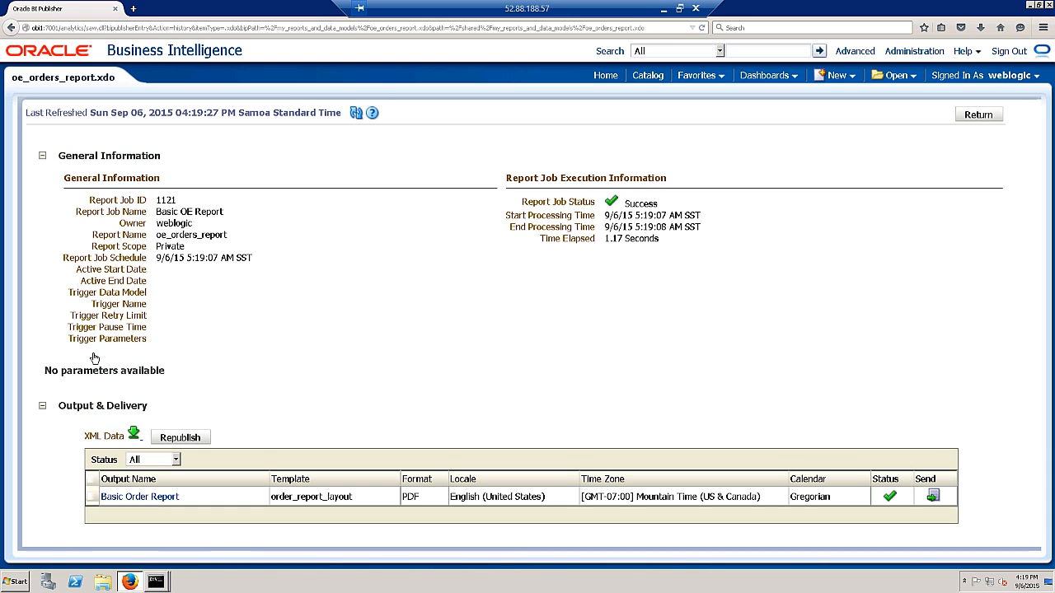
{"action": "left_click", "coordinate": [134, 497]}
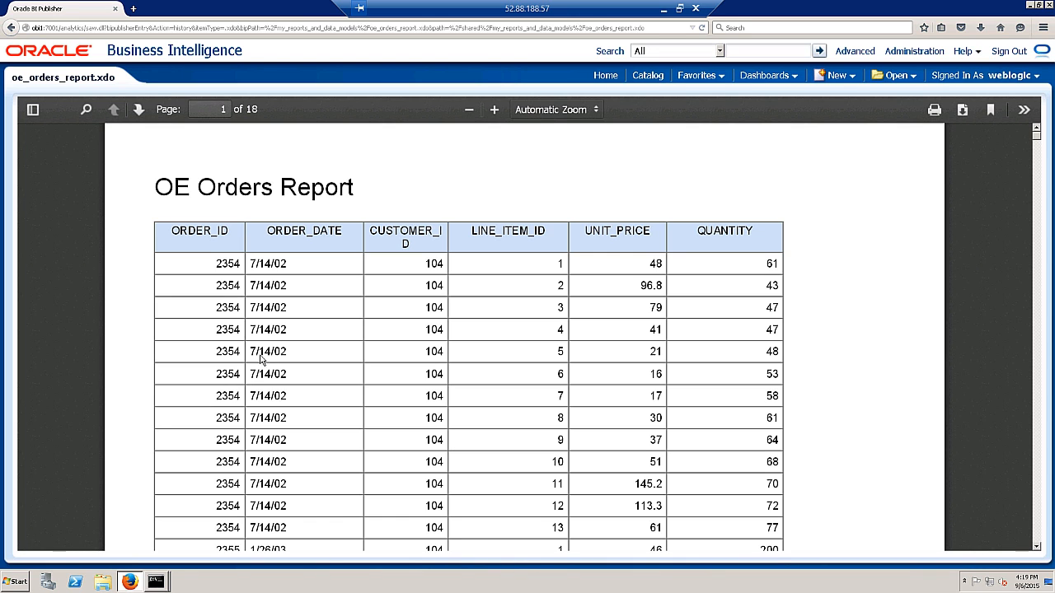
{"action": "scroll", "coordinate": [624, 355], "scroll_direction": "down", "scroll_amount": 10}
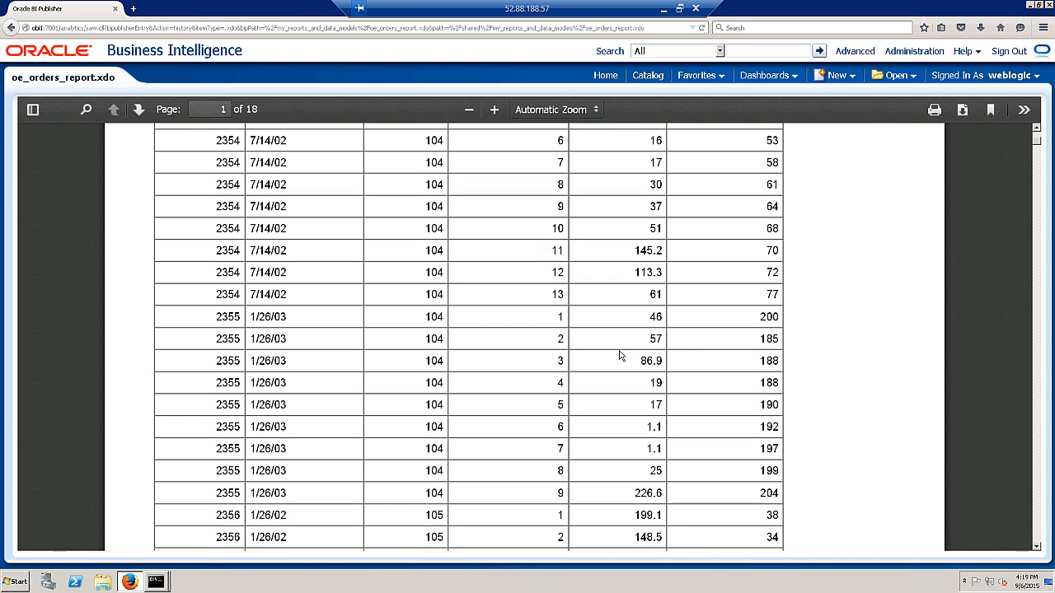
{"action": "scroll", "coordinate": [612, 359], "scroll_direction": "down", "scroll_amount": 10}
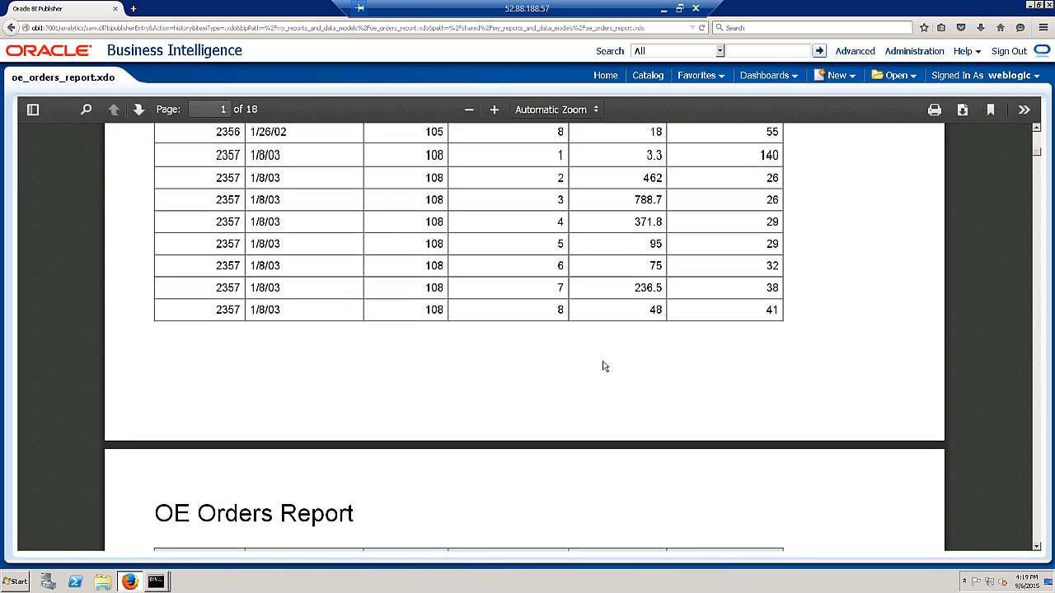
{"action": "scroll", "coordinate": [595, 367], "scroll_direction": "up", "scroll_amount": 10}
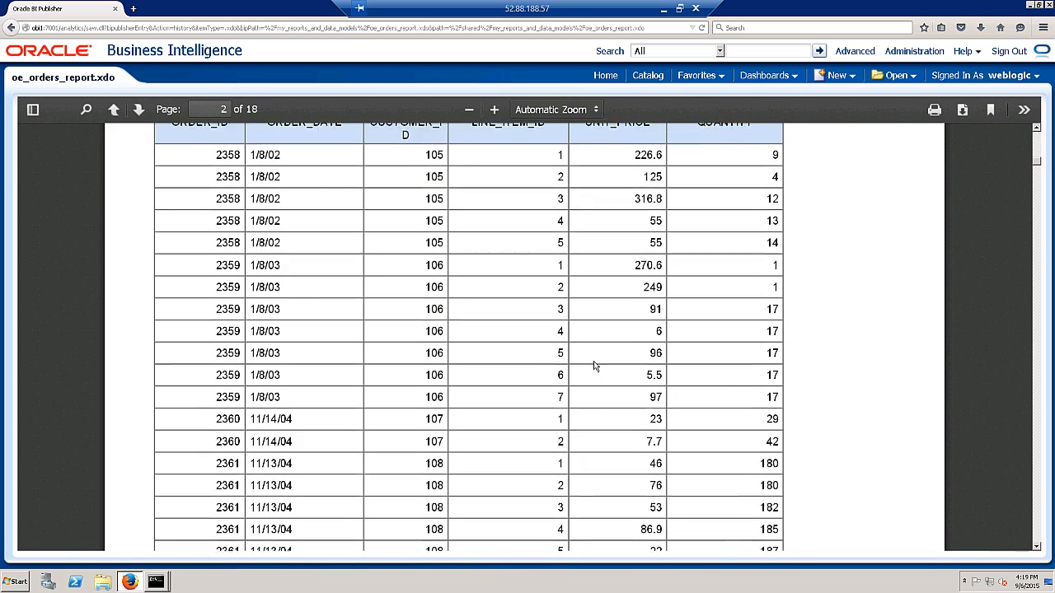
{"action": "scroll", "coordinate": [595, 370], "scroll_direction": "up", "scroll_amount": 1}
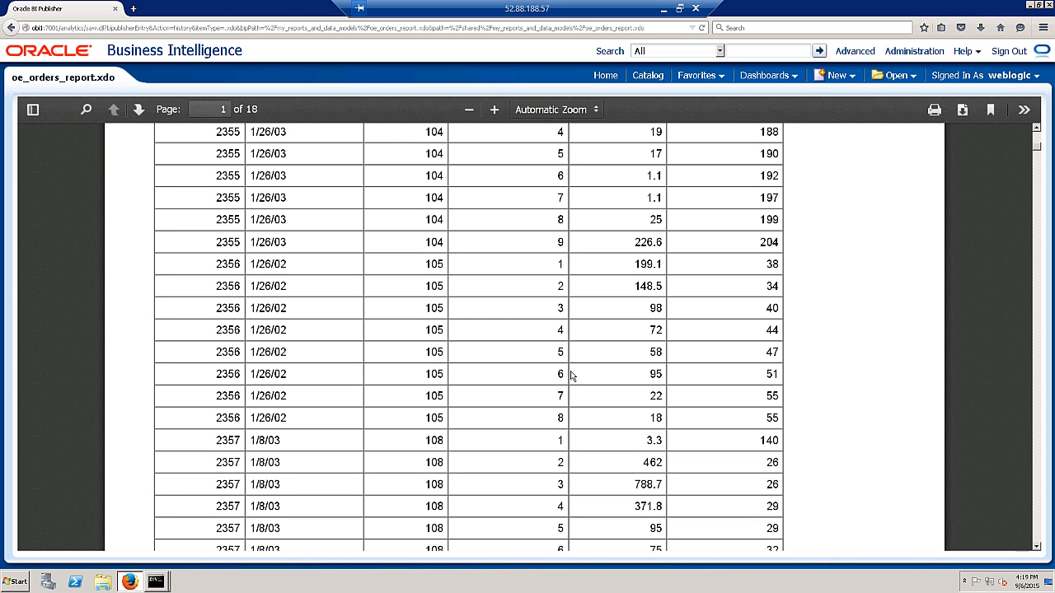
{"action": "scroll", "coordinate": [487, 329], "scroll_direction": "up", "scroll_amount": 6}
{"action": "scroll", "coordinate": [487, 329], "scroll_direction": "up", "scroll_amount": 5}
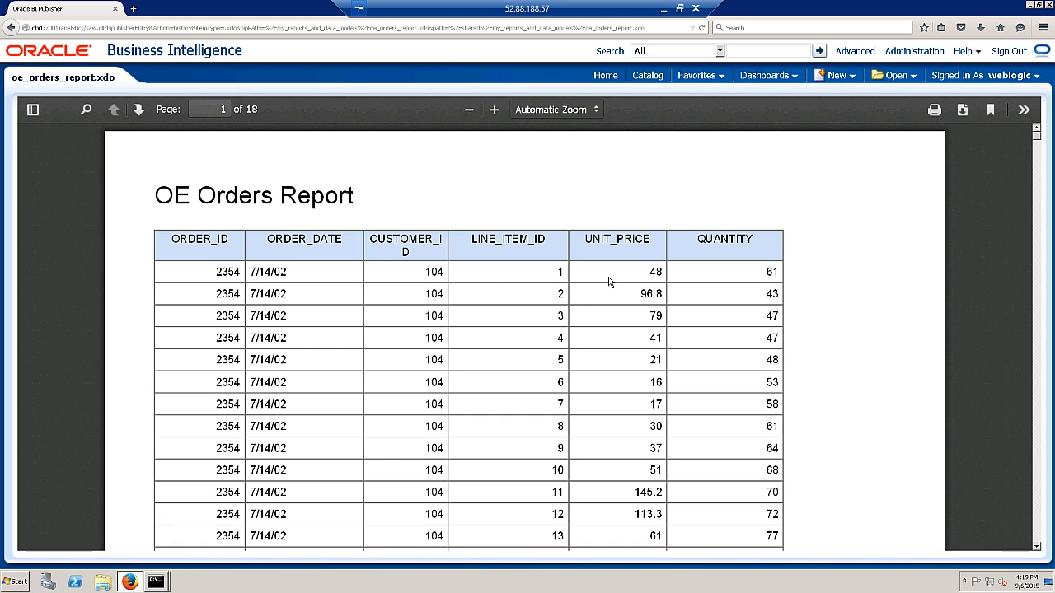
{"action": "left_click", "coordinate": [649, 77]}
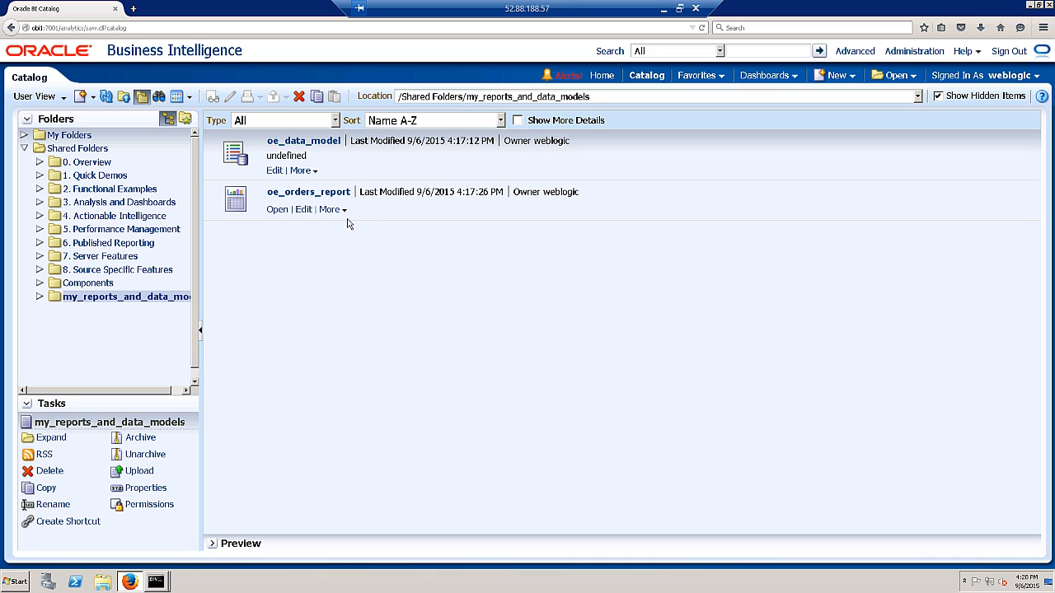
- In oe_data_model, add a bursting definition named File Bursting using the OE data source
{"action": "left_click", "coordinate": [274, 172]}
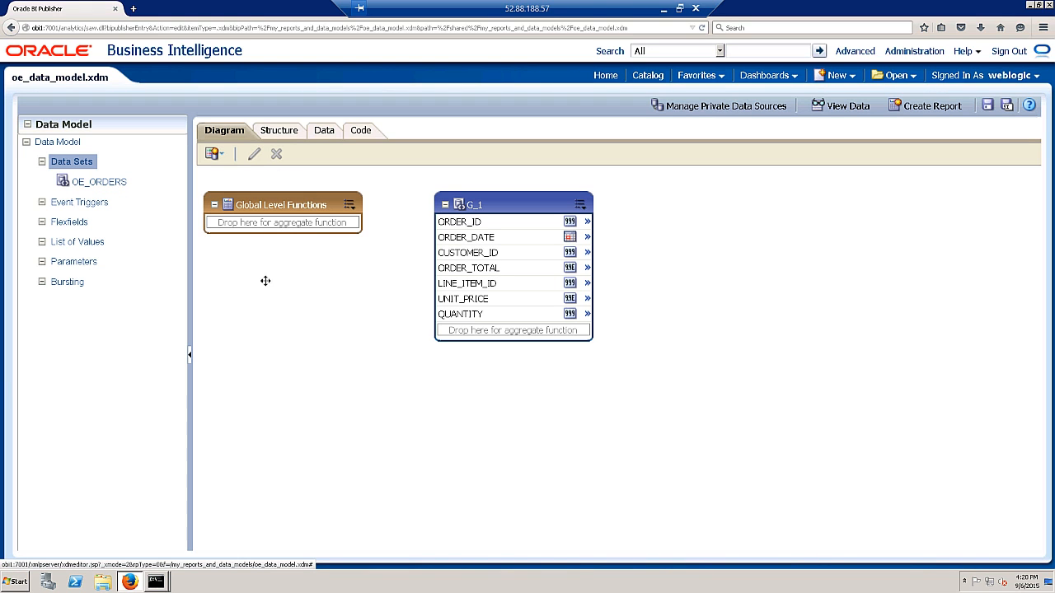
{"action": "left_click", "coordinate": [68, 284]}
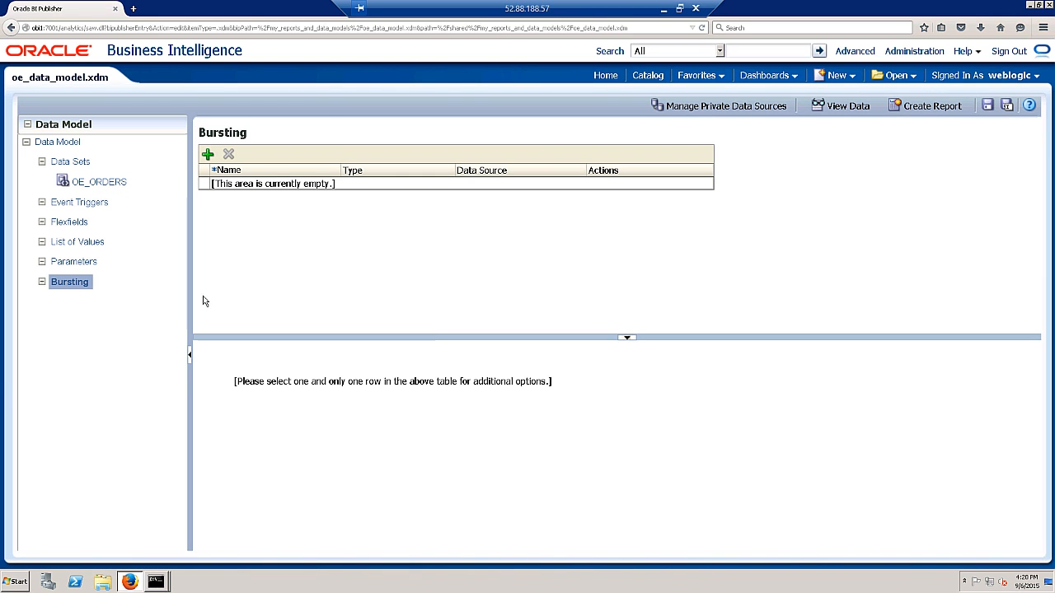
{"action": "left_click", "coordinate": [208, 155]}
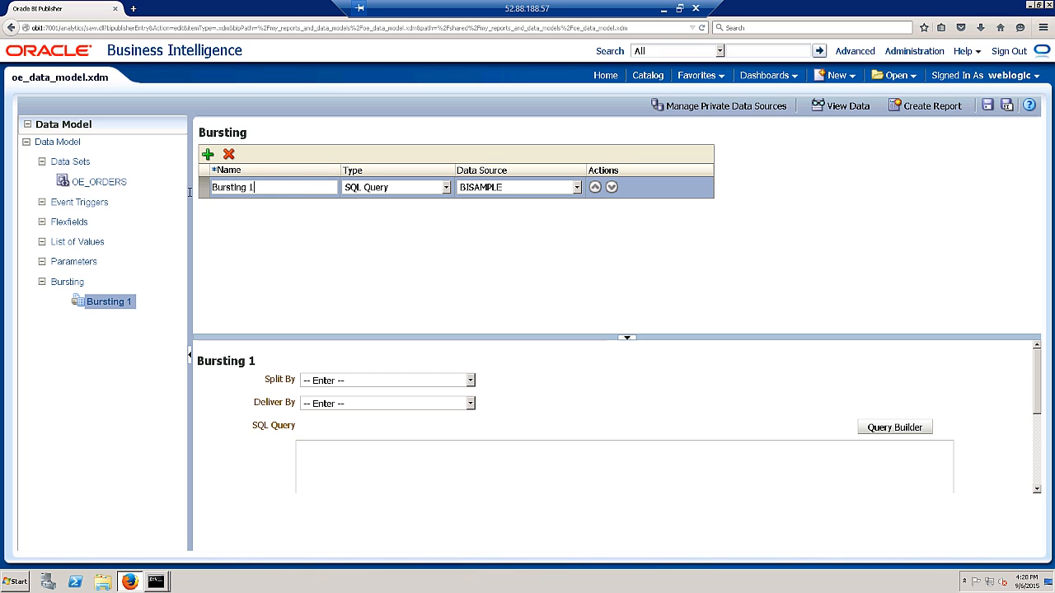
{"action": "type", "text": "F"}
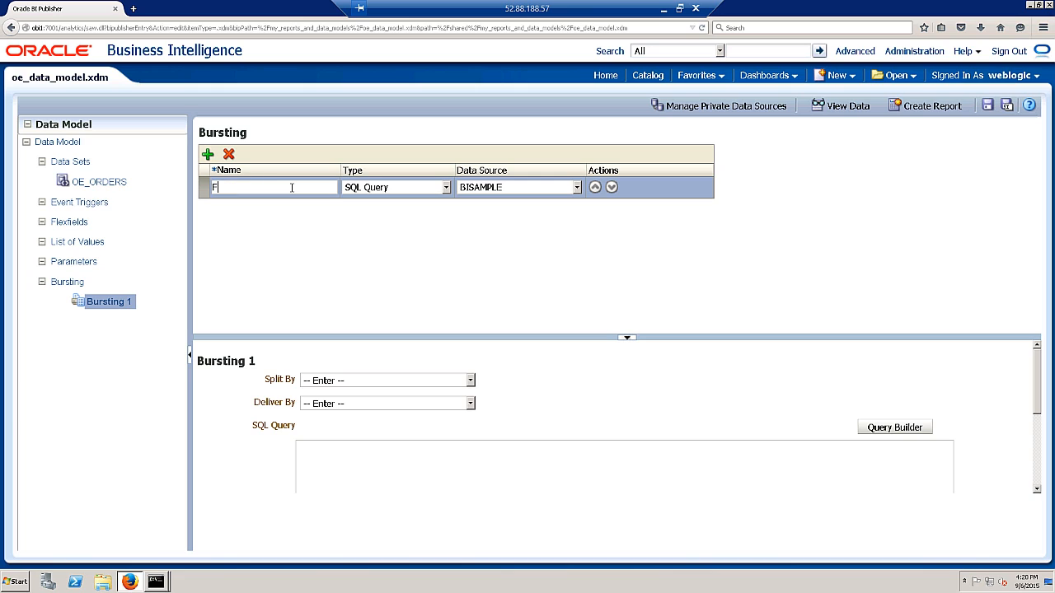
{"action": "type", "text": "ile Bursting"}
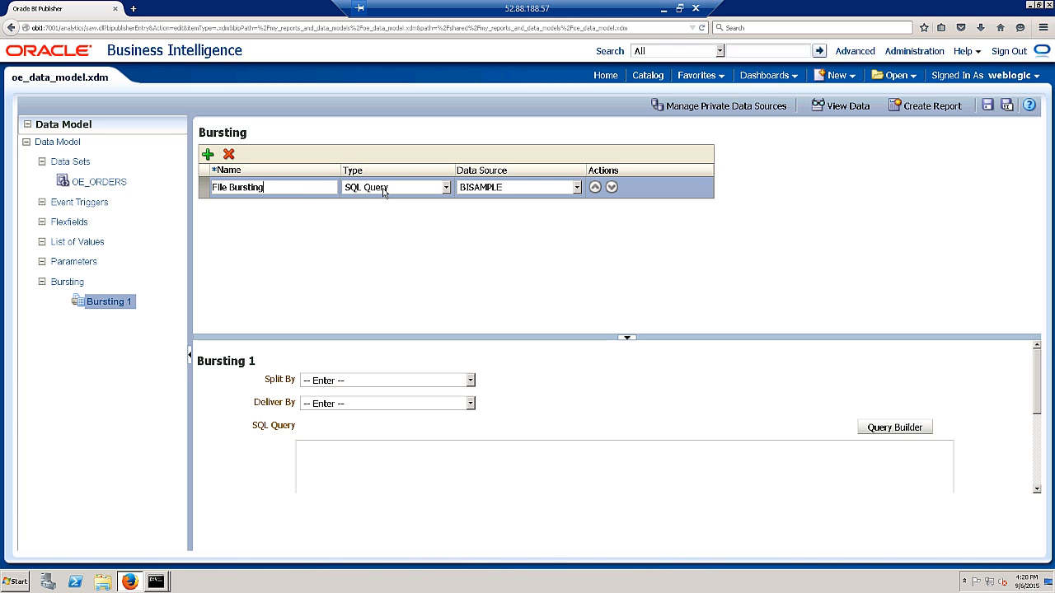
{"action": "left_click", "coordinate": [519, 192]}
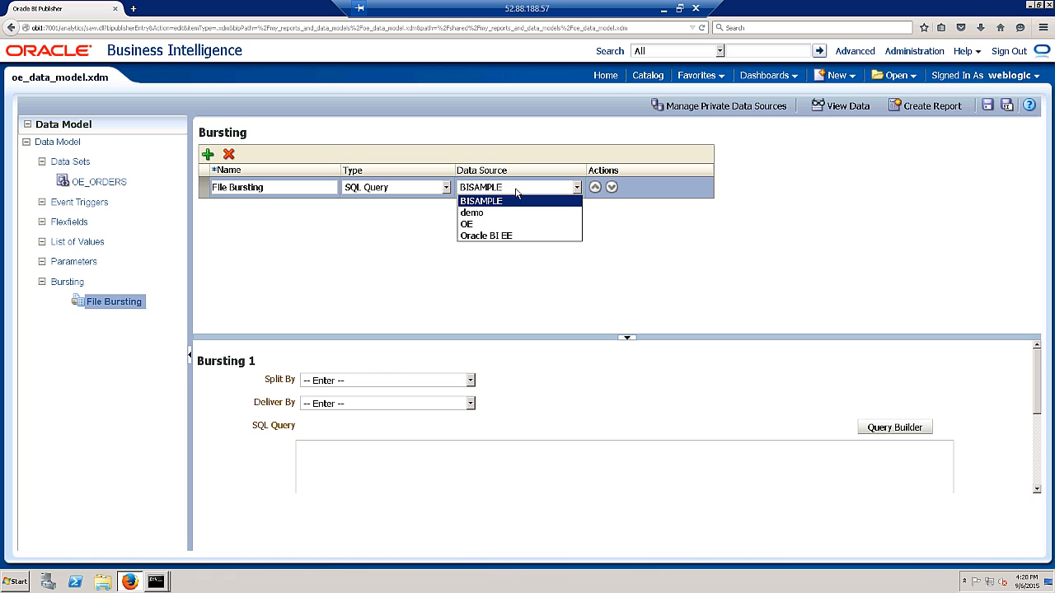
{"action": "left_click", "coordinate": [489, 225]}
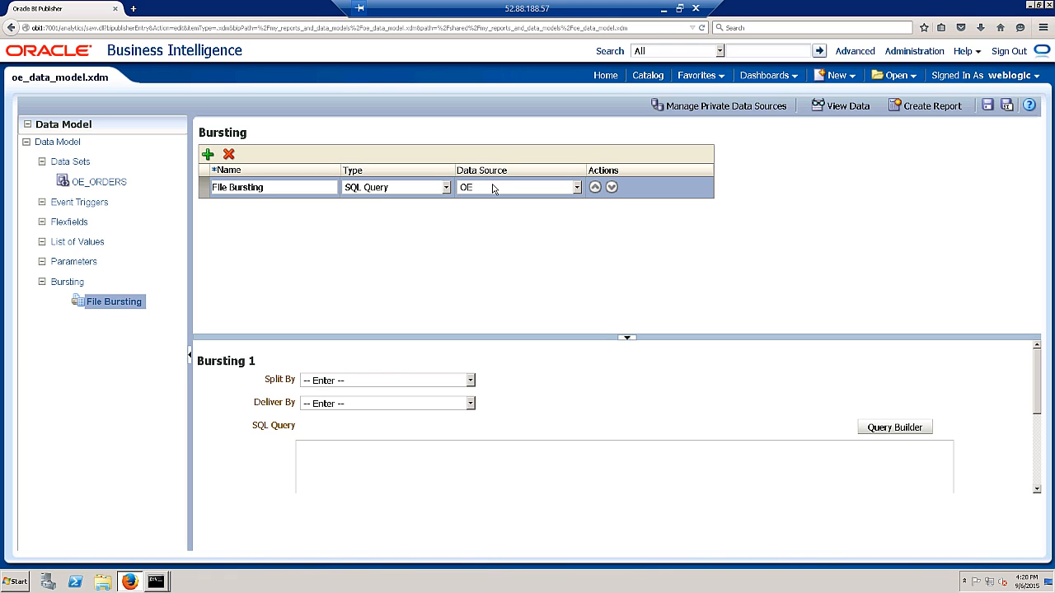
- Set both Split By and Deliver By to /DATA_DS/G_1/ORDER_ID
{"action": "left_click", "coordinate": [350, 383]}
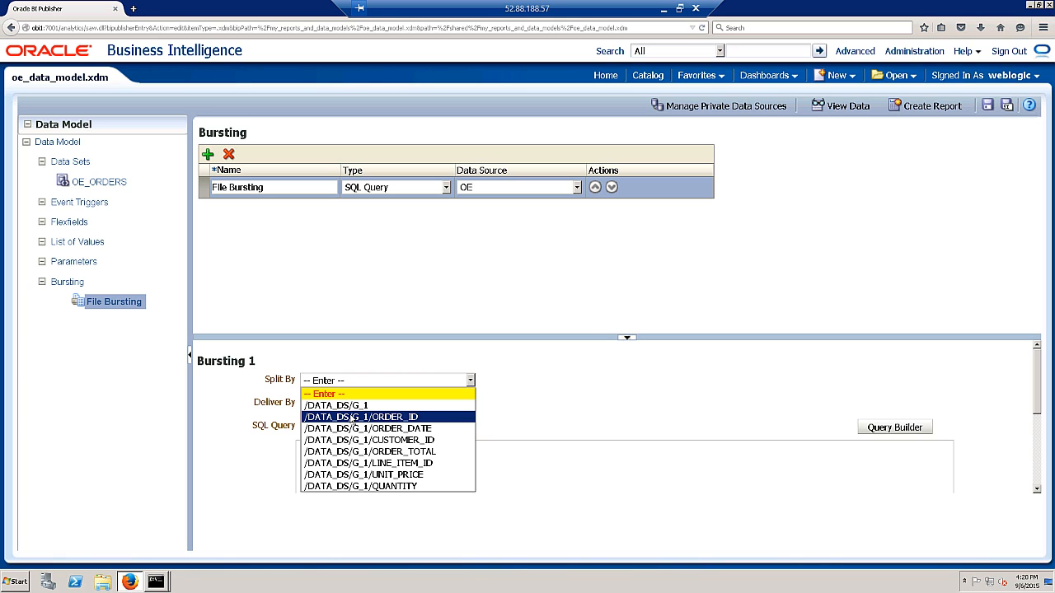
{"action": "left_click", "coordinate": [394, 420]}
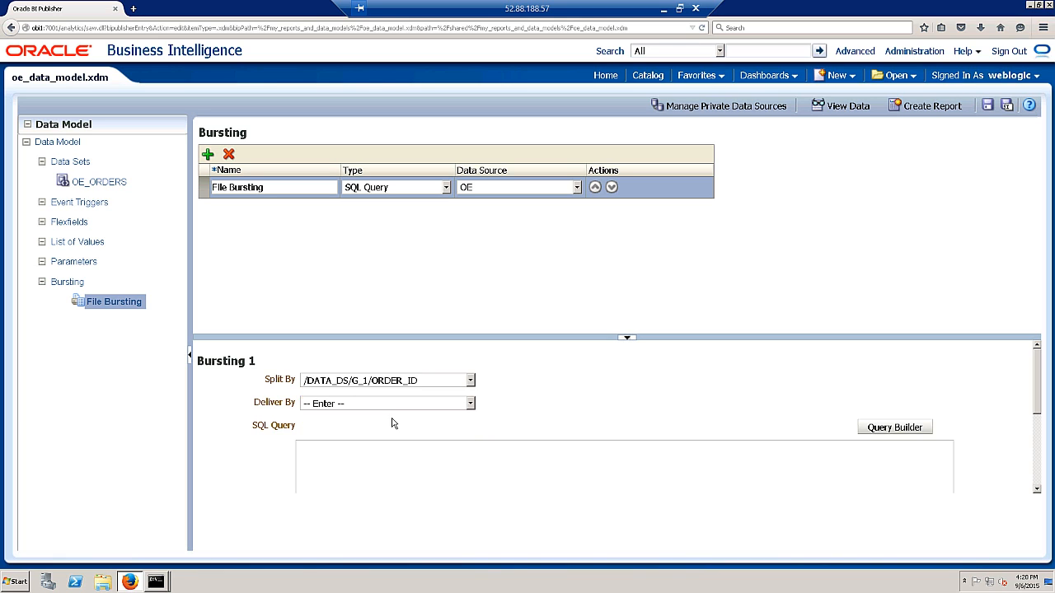
{"action": "left_click", "coordinate": [334, 404]}
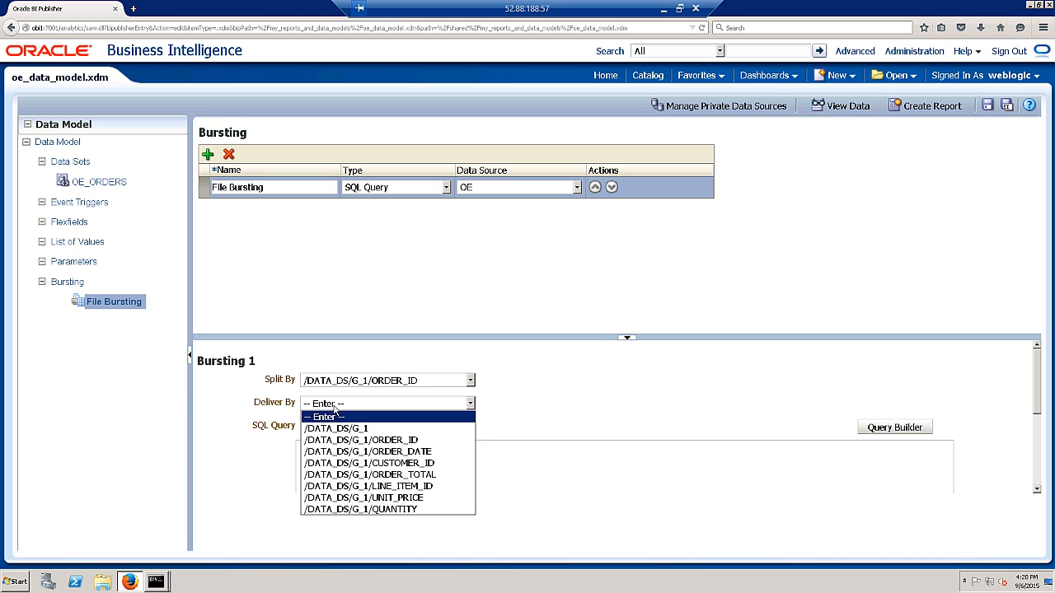
{"action": "left_click", "coordinate": [388, 442]}
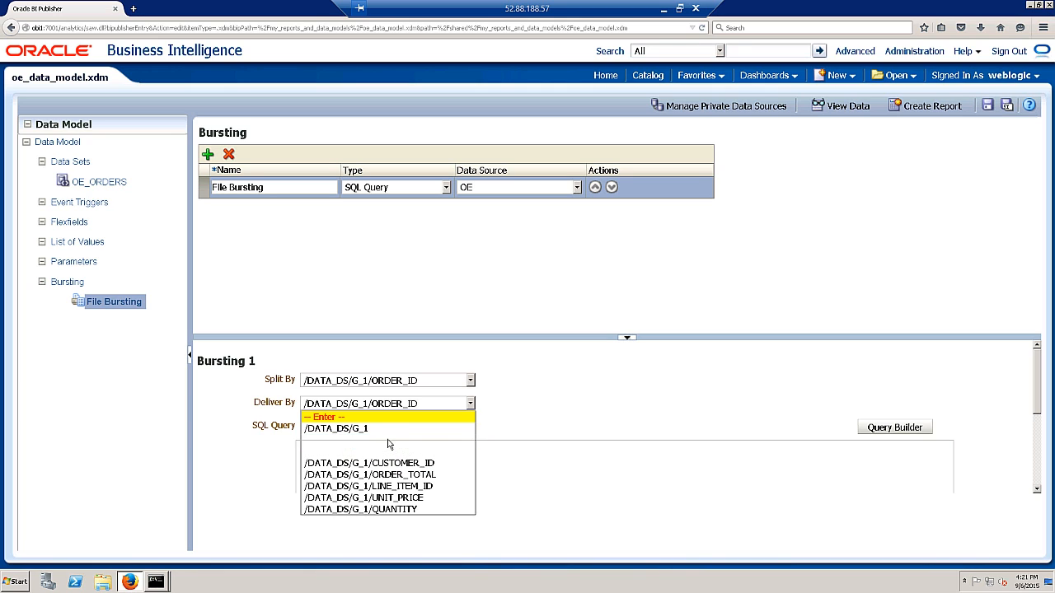
{"action": "left_click", "coordinate": [357, 456]}
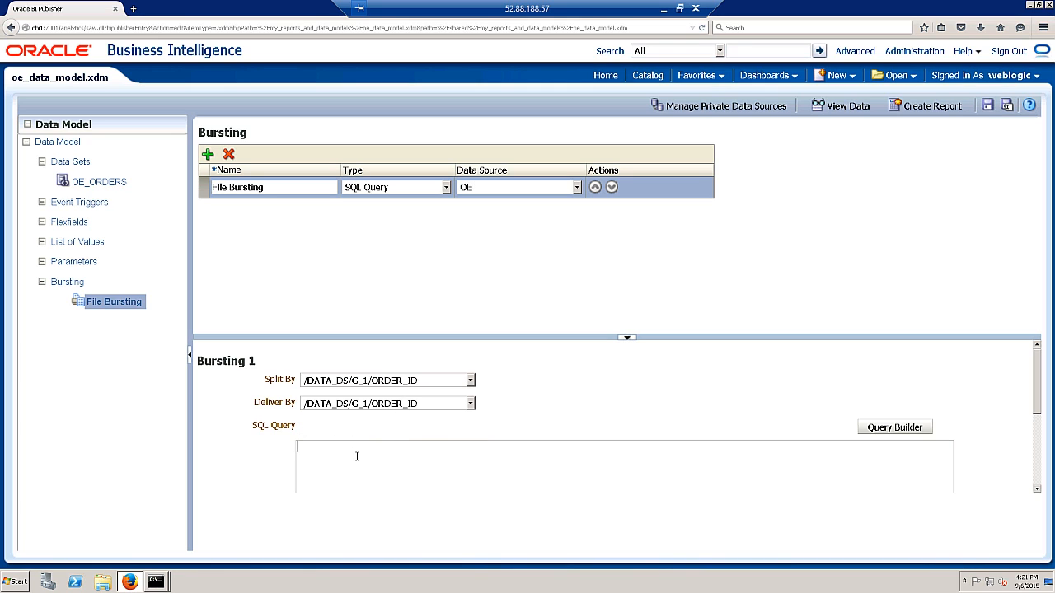
- Paste the bursting SQL query and change its KEY from CUSTOMER to ORDER
{"action": "key", "text": "ctrl+v"}
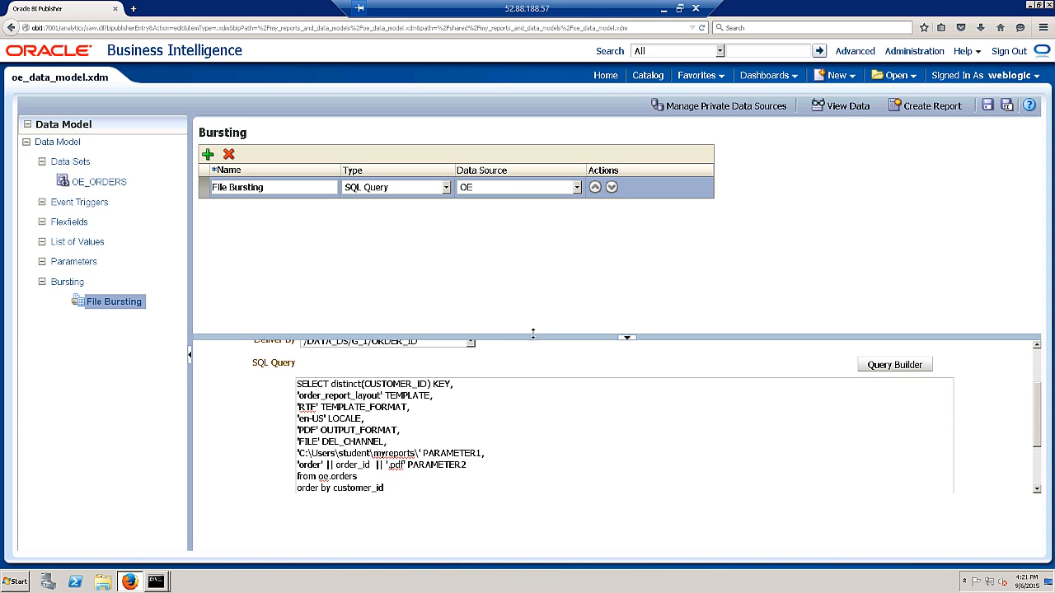
{"action": "left_click_drag", "start_coordinate": [532, 333], "coordinate": [538, 248]}
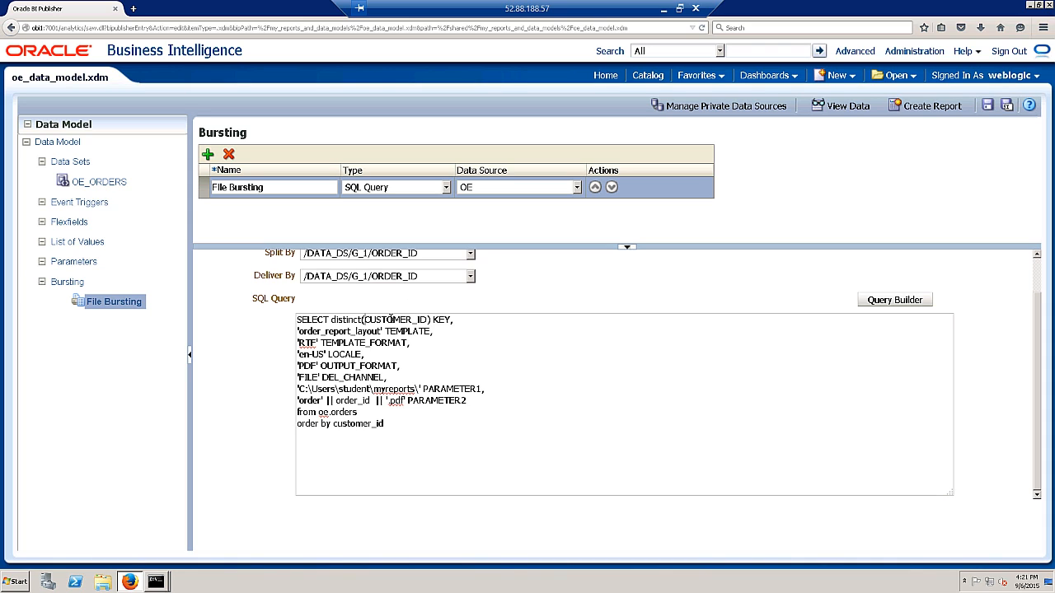
{"action": "left_click_drag", "start_coordinate": [364, 319], "coordinate": [412, 320]}
{"action": "type", "text": "ORDER"}
- Walk through the query's KEY, TEMPLATE, FILE channel, output folder and order_id file name lines
{"action": "left_click_drag", "start_coordinate": [309, 320], "coordinate": [446, 320]}
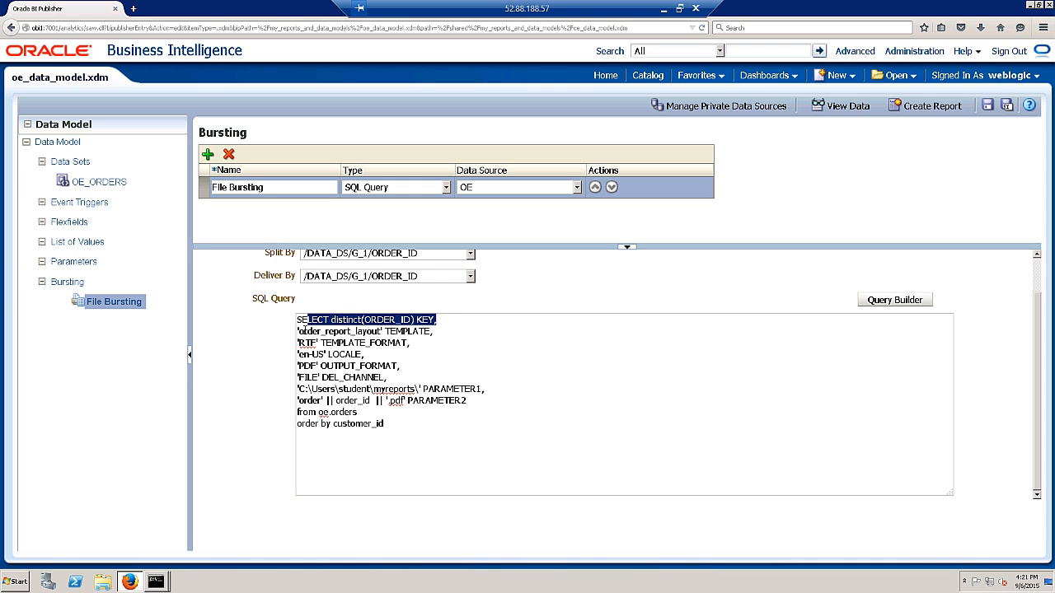
{"action": "left_click", "coordinate": [299, 330]}
{"action": "left_click_drag", "start_coordinate": [353, 329], "coordinate": [425, 330]}
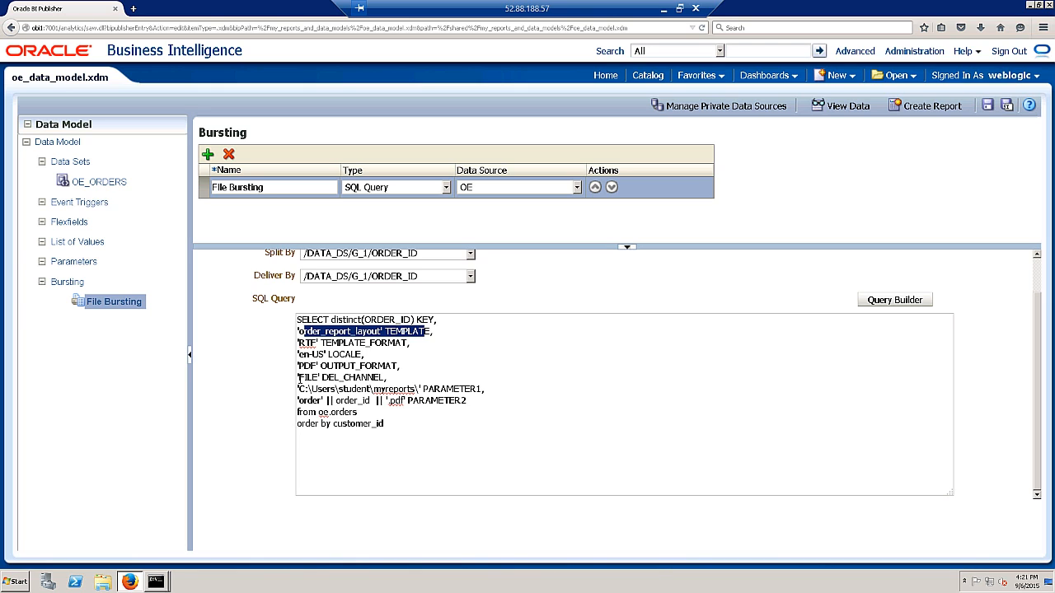
{"action": "left_click_drag", "start_coordinate": [299, 376], "coordinate": [391, 376]}
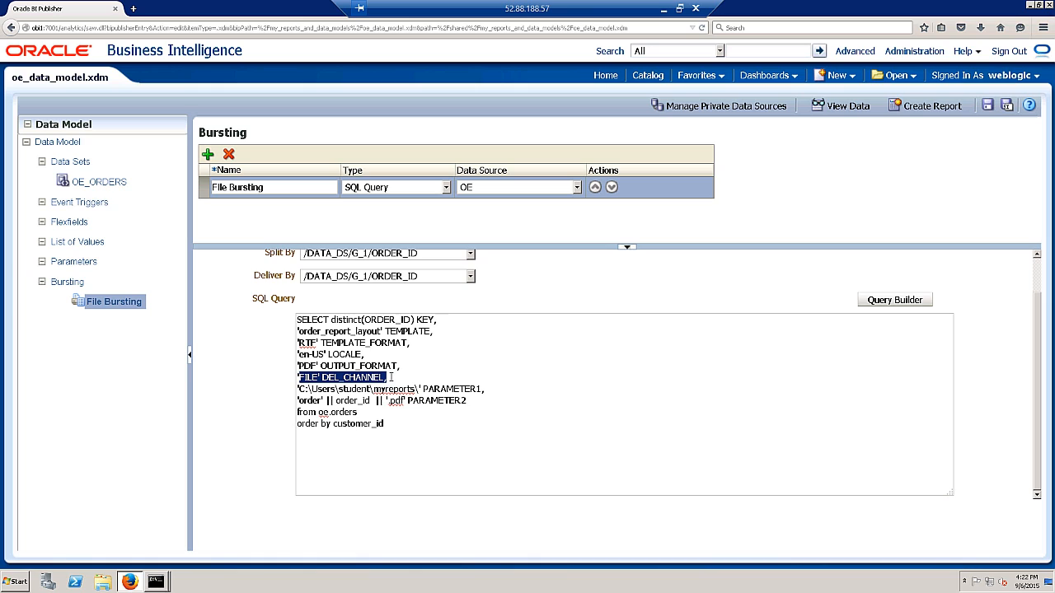
{"action": "left_click", "coordinate": [445, 388]}
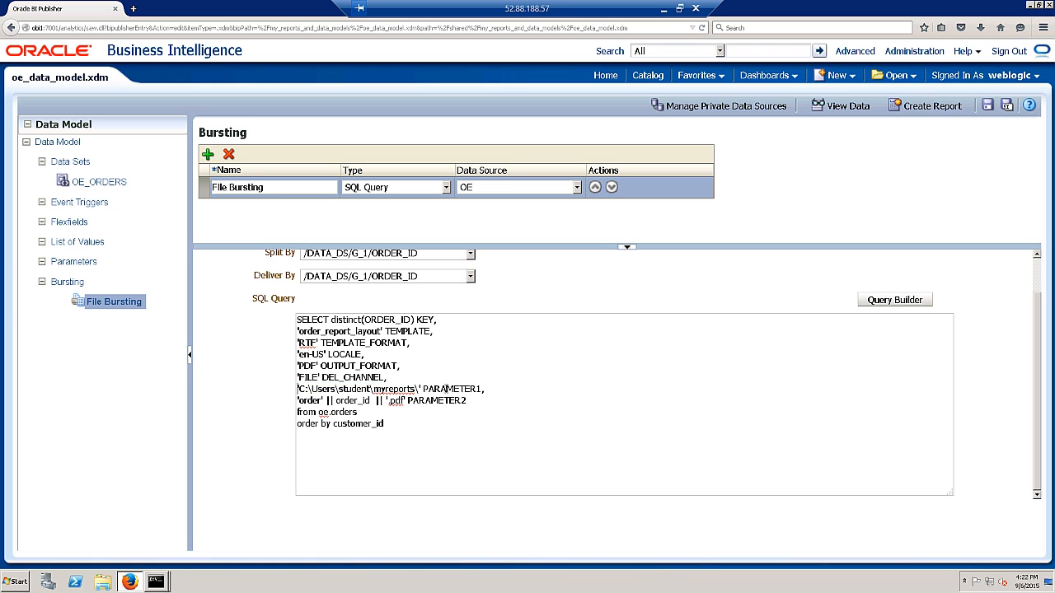
{"action": "left_click_drag", "start_coordinate": [297, 389], "coordinate": [477, 403]}
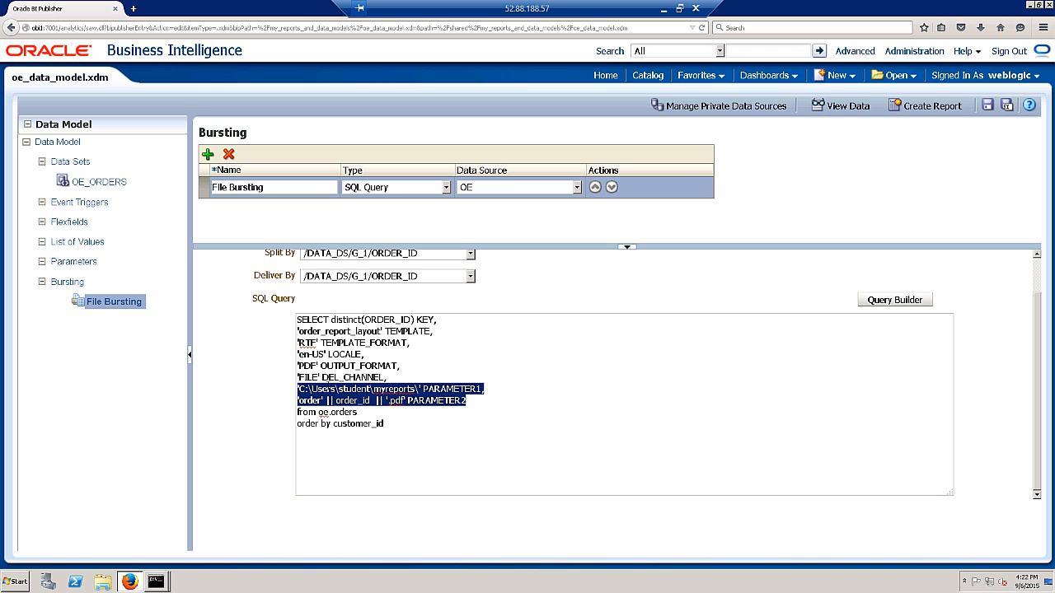
{"action": "left_click_drag", "start_coordinate": [300, 376], "coordinate": [420, 391]}
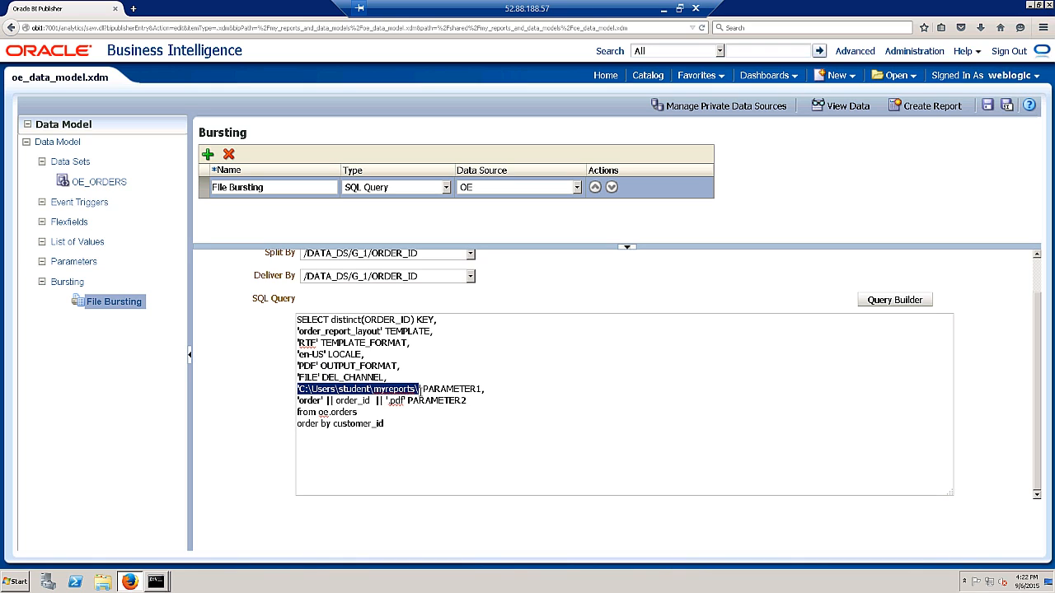
{"action": "left_click", "coordinate": [496, 388]}
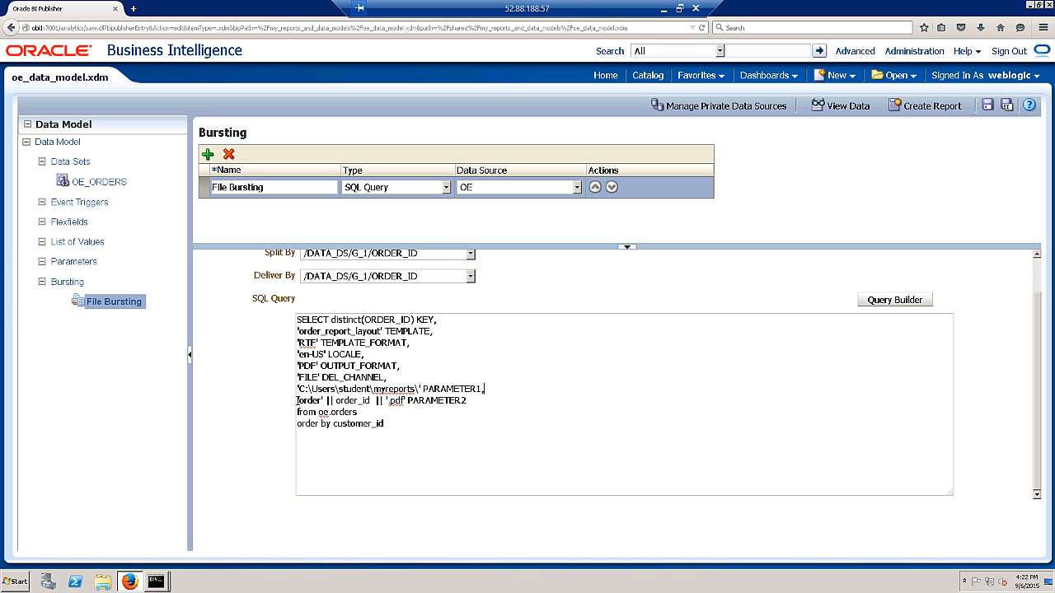
{"action": "left_click_drag", "start_coordinate": [298, 399], "coordinate": [474, 402]}
{"action": "left_click", "coordinate": [474, 402]}
{"action": "left_click_drag", "start_coordinate": [297, 389], "coordinate": [417, 389]}
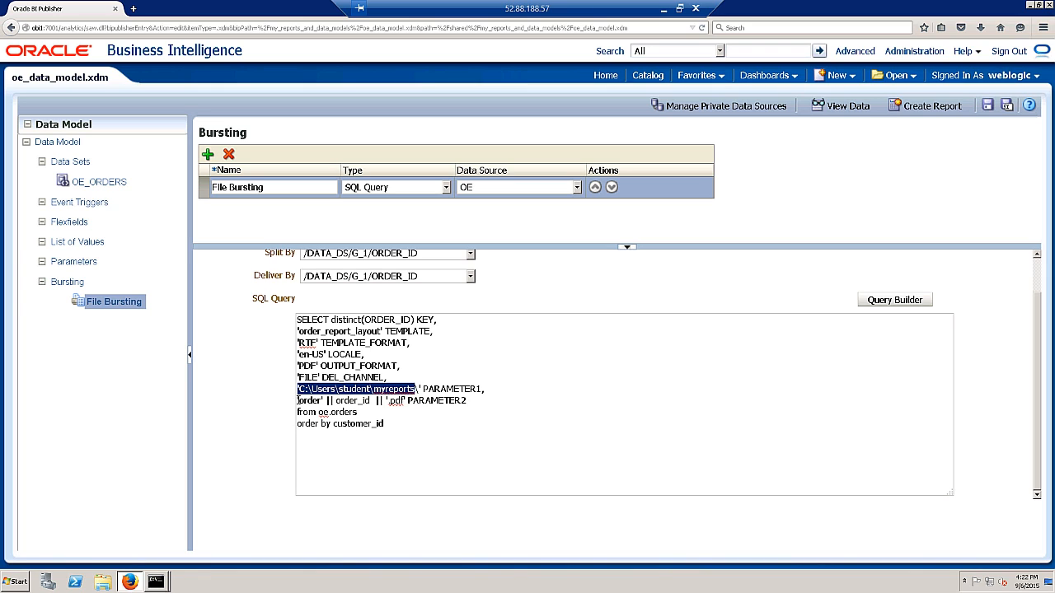
{"action": "left_click_drag", "start_coordinate": [298, 401], "coordinate": [375, 401]}
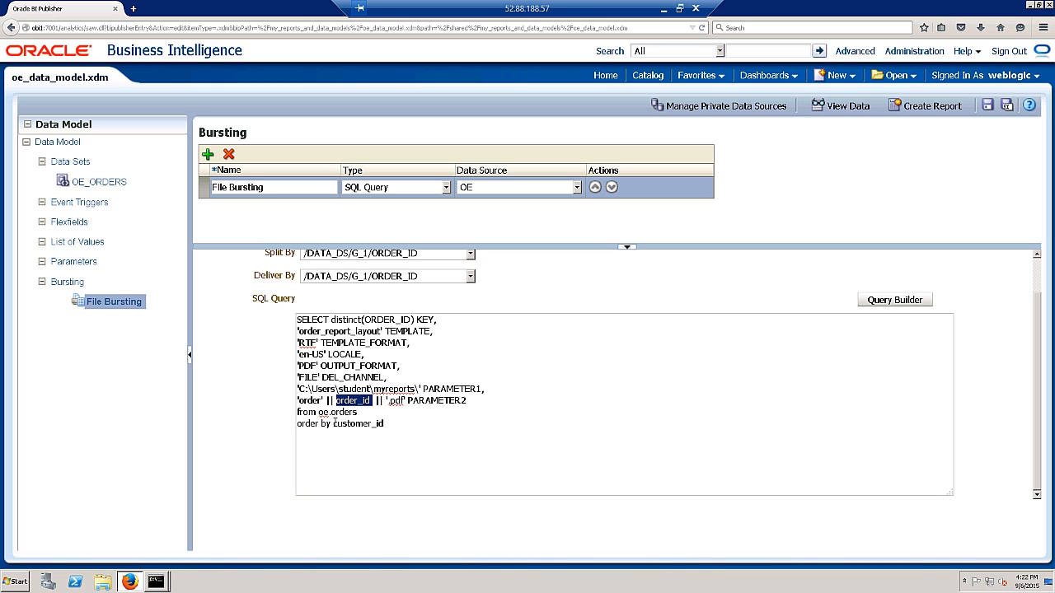
- Change the order by clause from customer to order_id and select the whole query
{"action": "left_click", "coordinate": [334, 424]}
{"action": "left_click_drag", "start_coordinate": [334, 424], "coordinate": [372, 423]}
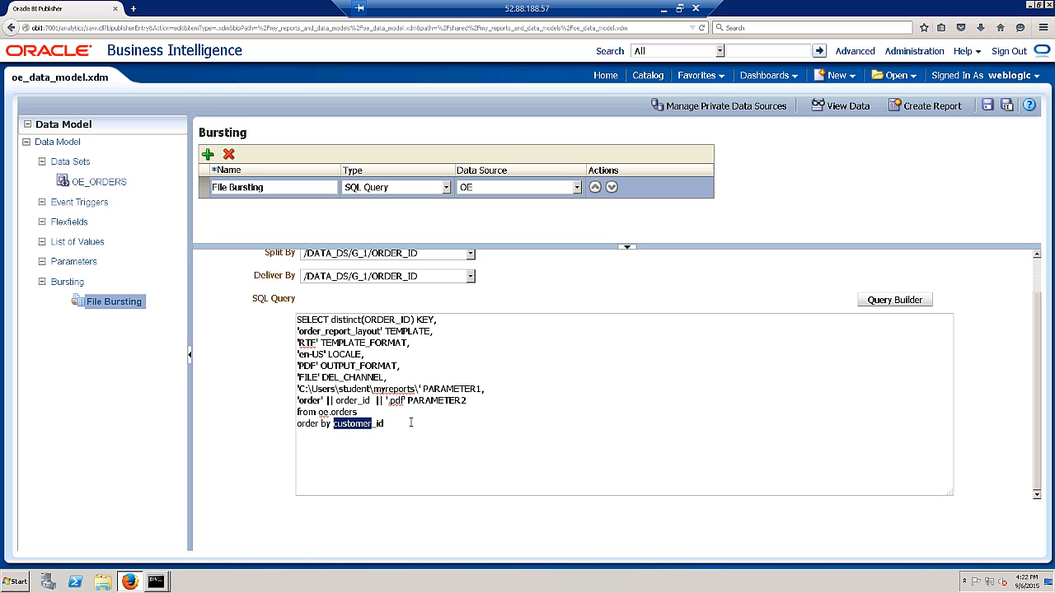
{"action": "type", "text": "order"}
{"action": "key", "text": "ctrl+a"}
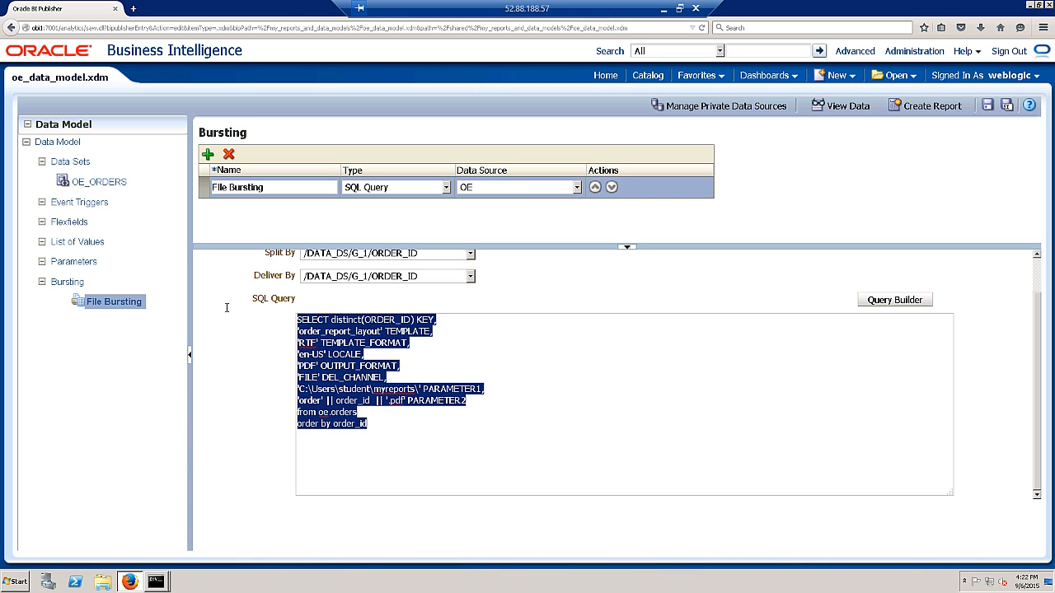
{"action": "left_click", "coordinate": [154, 581]}
- Bring up SQL*Plus and clear its screen
{"action": "left_click", "coordinate": [152, 558]}
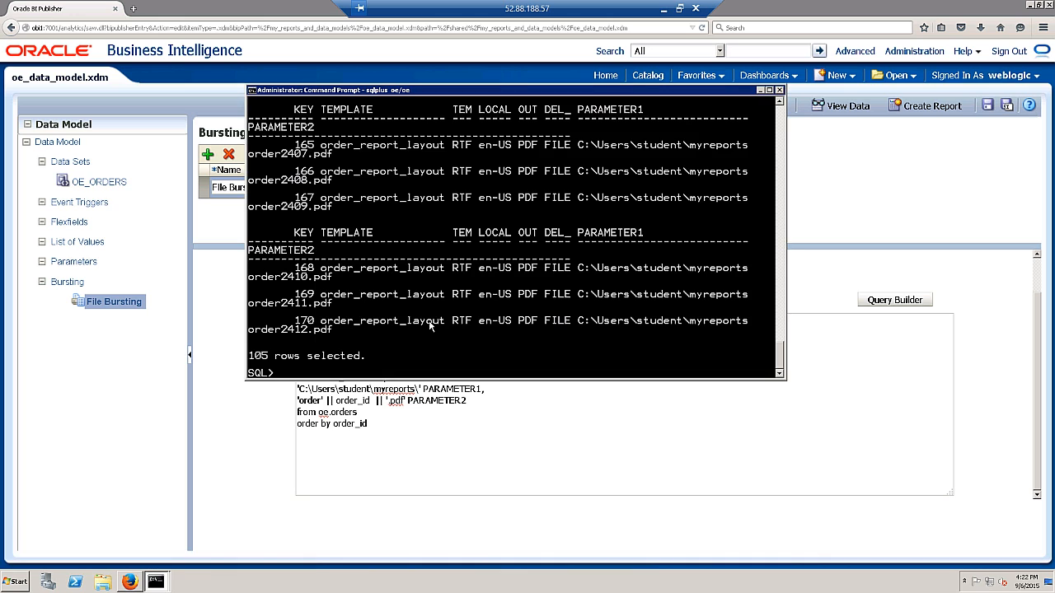
{"action": "type", "text": "clear screen"}
{"action": "key", "text": "Return"}
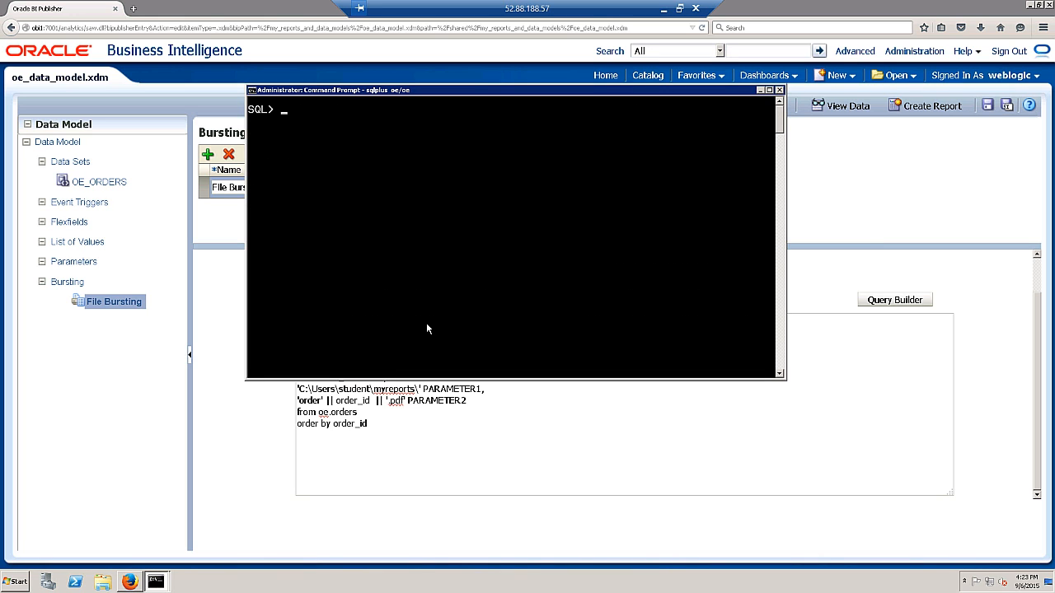
- Replace the buffered query with the ORDER_ID version and run it, listing 105 per-order PDF names
{"action": "type", "text": "ed"}
{"action": "key", "text": "Return"}
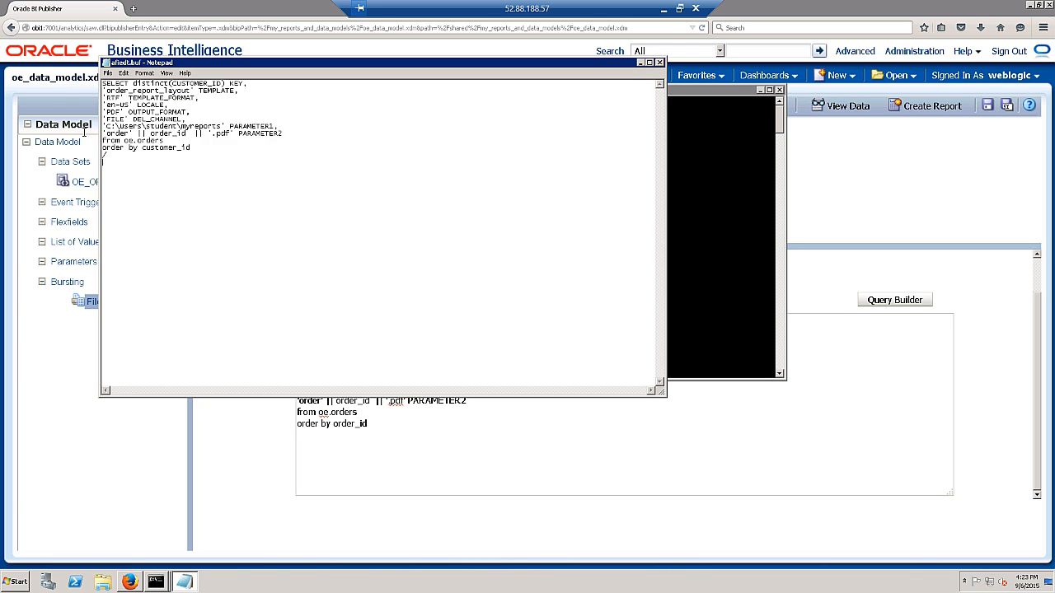
{"action": "key", "text": "ctrl+a"}
{"action": "type", "text": "SELECT distinct(ORDER_ID) KEY, 'order_report_layout' TEMPLATE, 'RTF' TEMPLATE_FORMAT, 'en-US' LOCALE, 'PDF' OUTPUT_FORMAT, 'FILE' DEL_CHANNEL, 'C:\\users\\student\\myreports\\' PARAMETER1, 'order' || order_id  || '.pdf' PARAMETER2 from oe.orders order by order_id"}
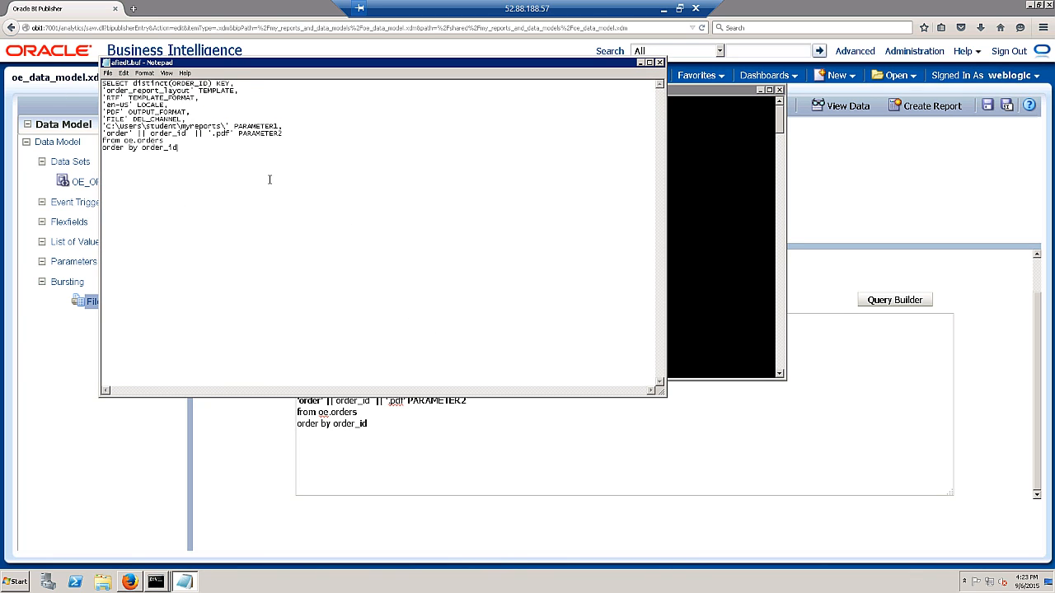
{"action": "key", "text": "alt+f"}
{"action": "key", "text": "s"}
{"action": "key", "text": "alt+f"}
{"action": "type", "text": "x/"}
{"action": "key", "text": "Return"}
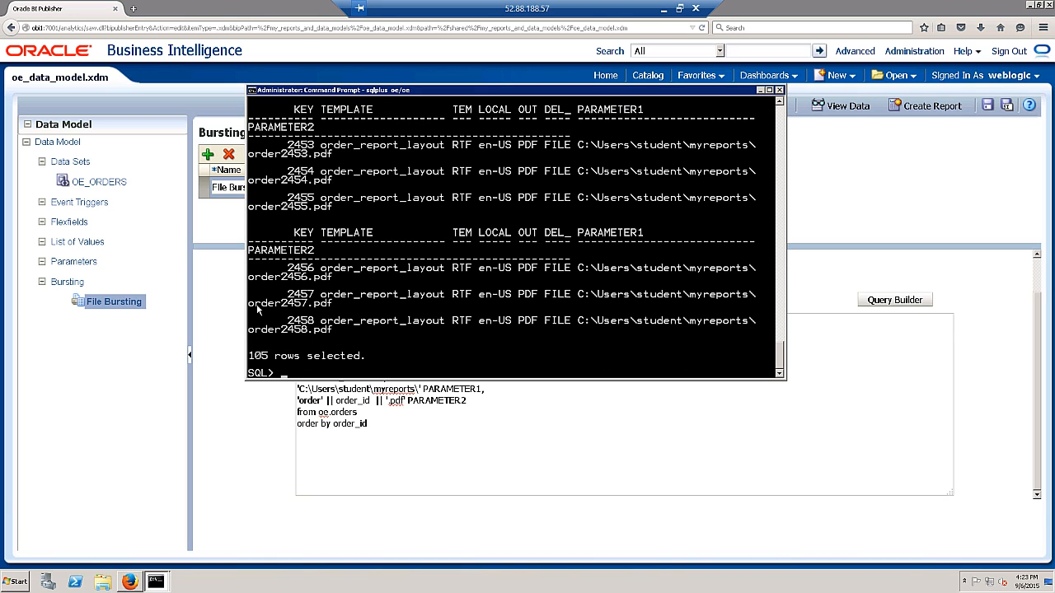
{"action": "left_click", "coordinate": [759, 90]}
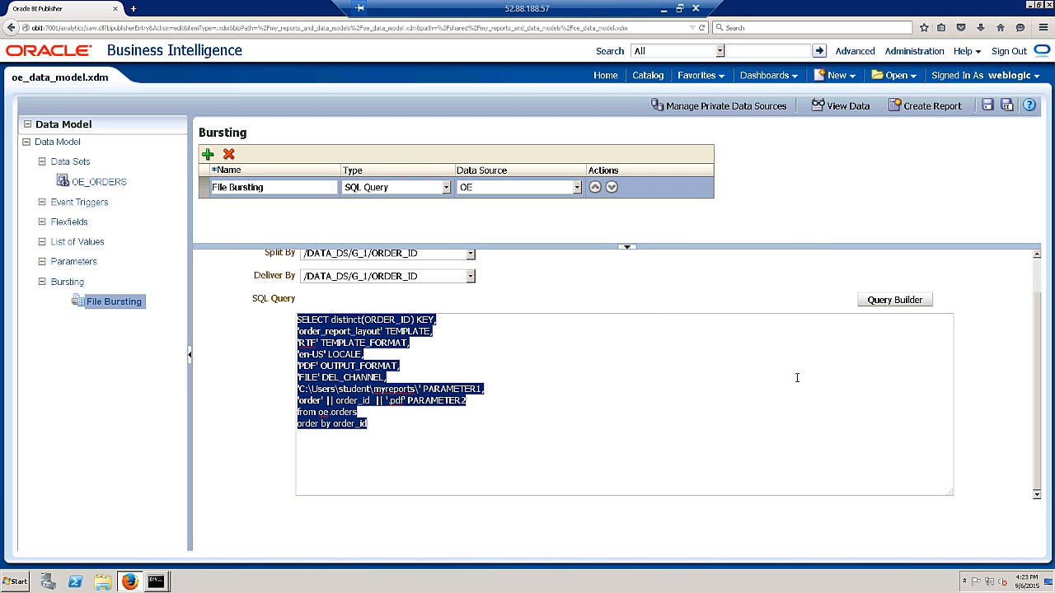
- Save the data model, then enable File Bursting in oe_orders_report's properties and save the report
{"action": "left_click", "coordinate": [988, 107]}
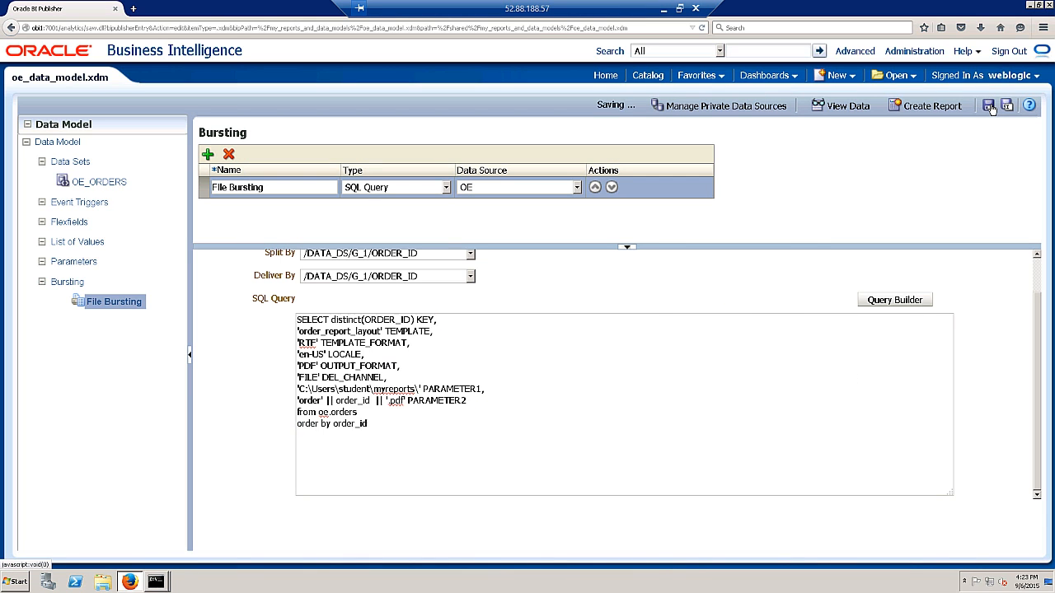
{"action": "left_click", "coordinate": [648, 75]}
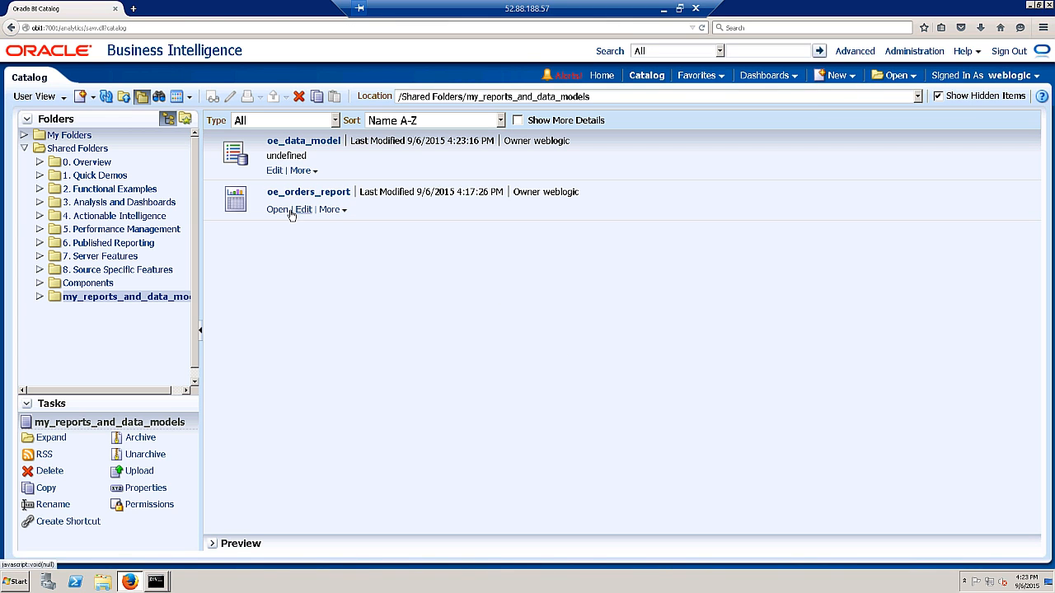
{"action": "left_click", "coordinate": [303, 211]}
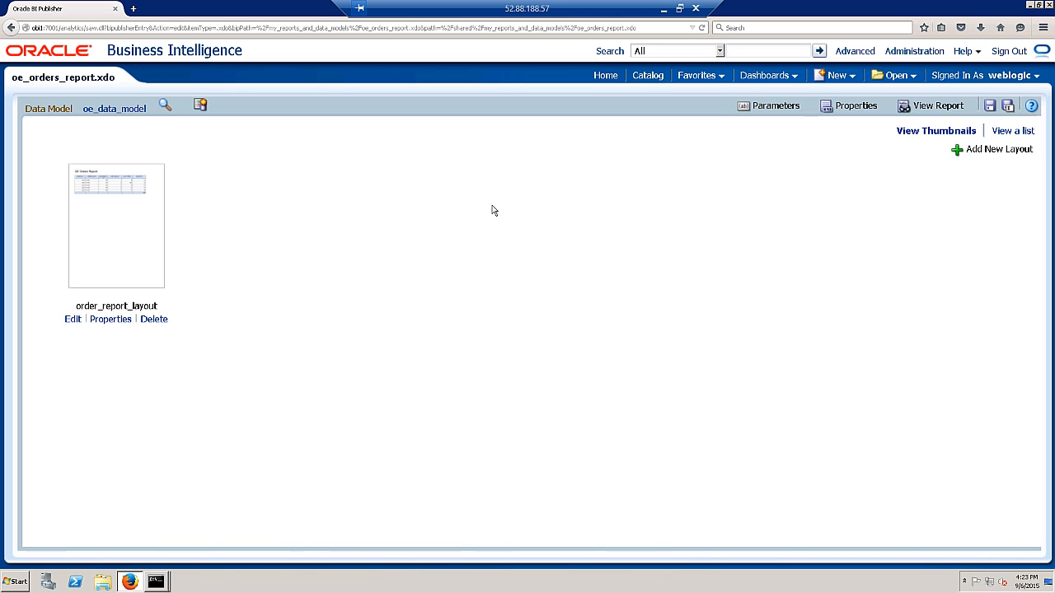
{"action": "left_click", "coordinate": [855, 105]}
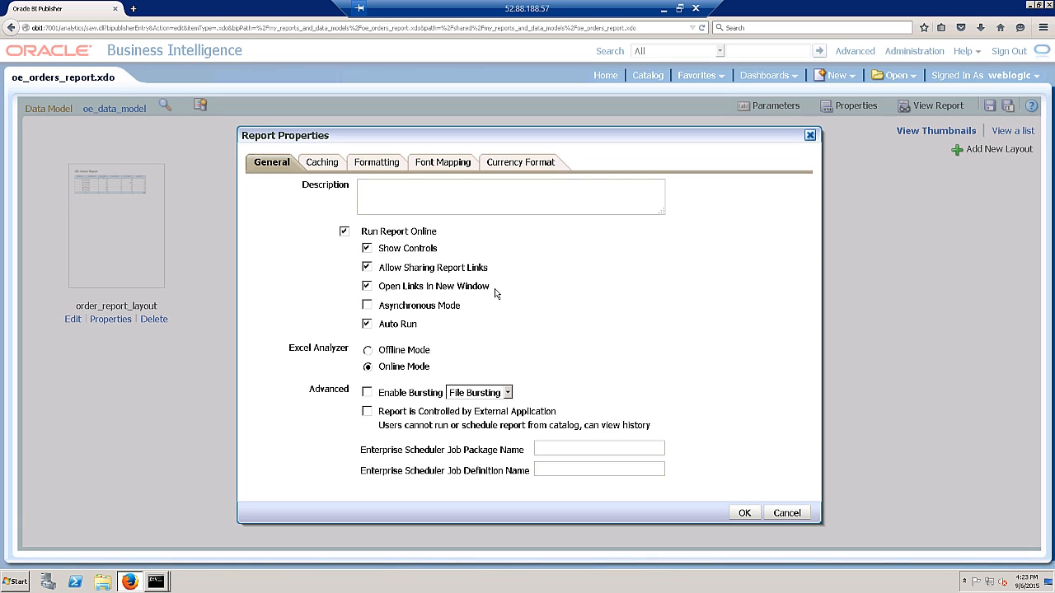
{"action": "left_click", "coordinate": [366, 394]}
{"action": "left_click", "coordinate": [744, 513]}
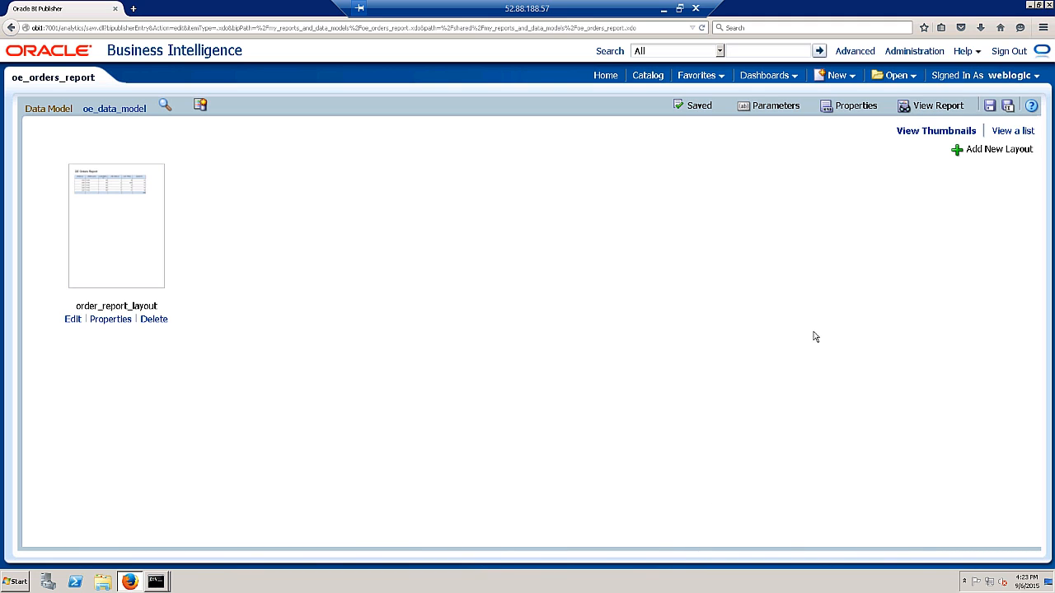
- Start scheduling oe_orders_report and review its Output and Schedule settings
{"action": "left_click", "coordinate": [651, 77]}
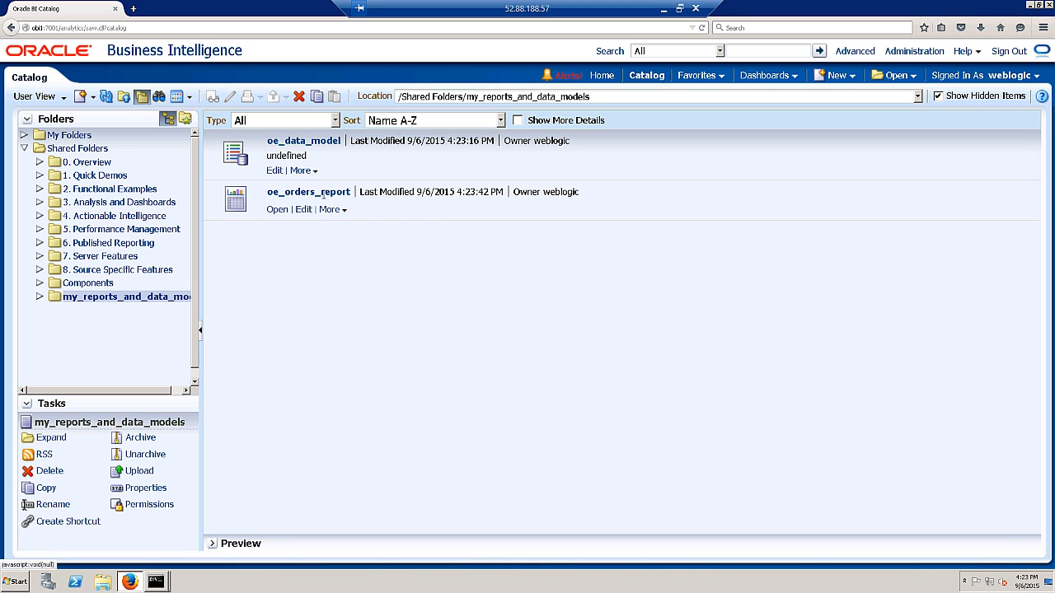
{"action": "left_click", "coordinate": [330, 211]}
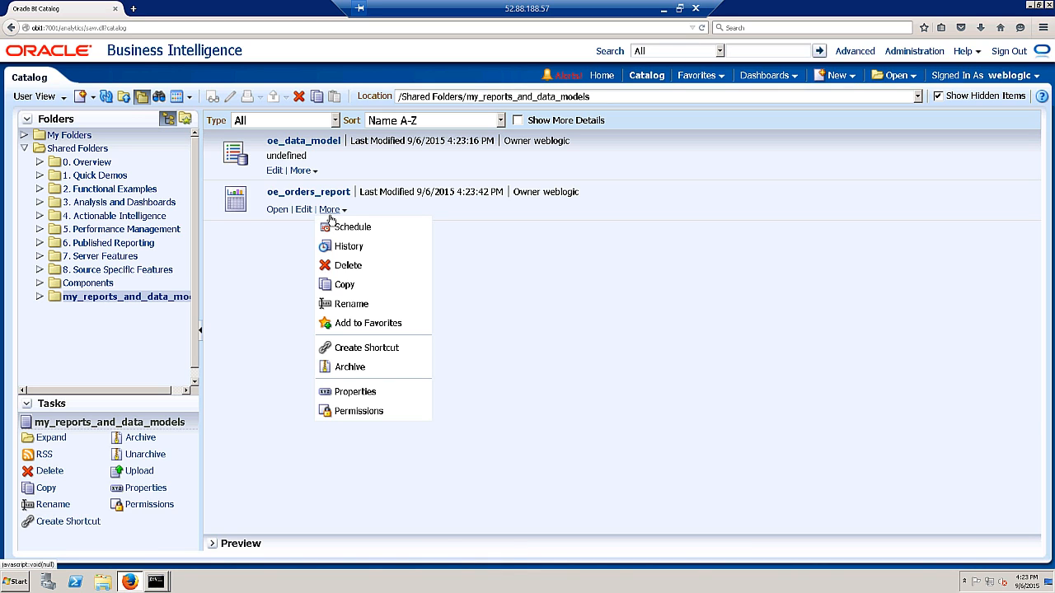
{"action": "left_click", "coordinate": [346, 228]}
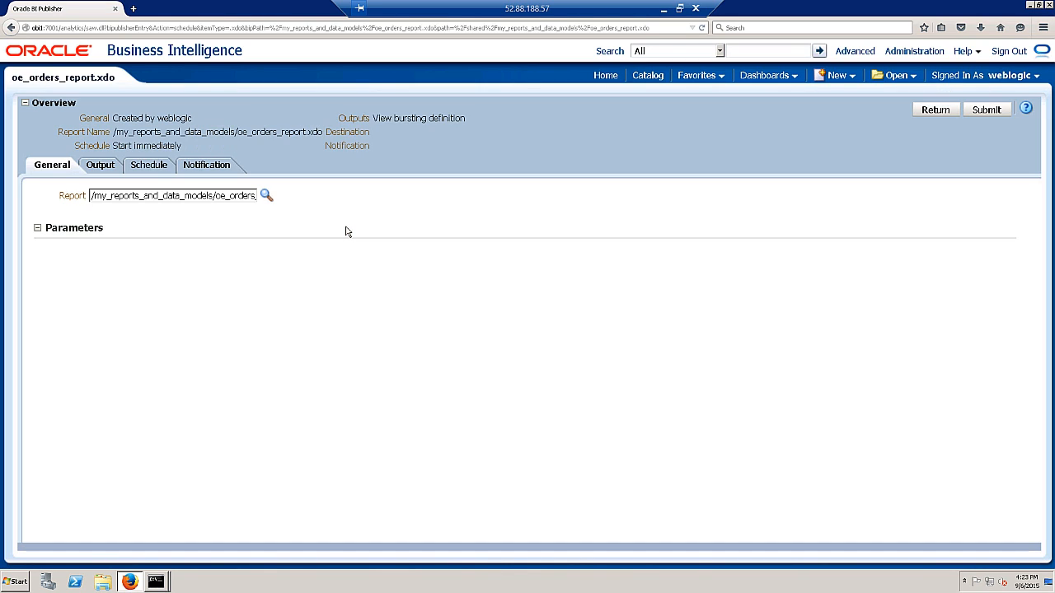
{"action": "left_click", "coordinate": [100, 166]}
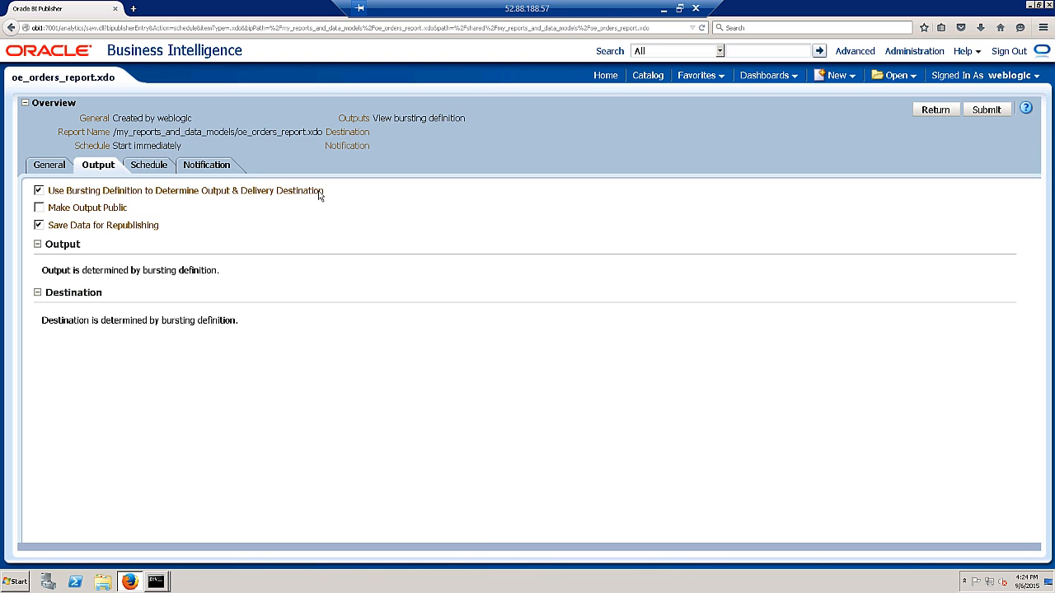
{"action": "left_click", "coordinate": [157, 169]}
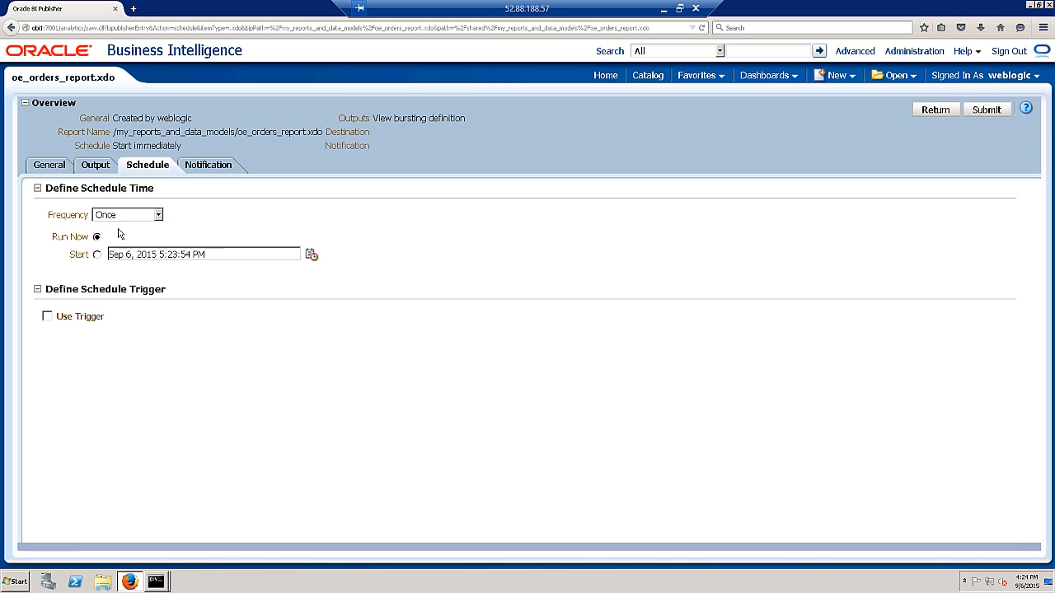
- Submit the job as FILE_BURSTING_REPORT and dismiss the submission confirmation
{"action": "left_click", "coordinate": [997, 111]}
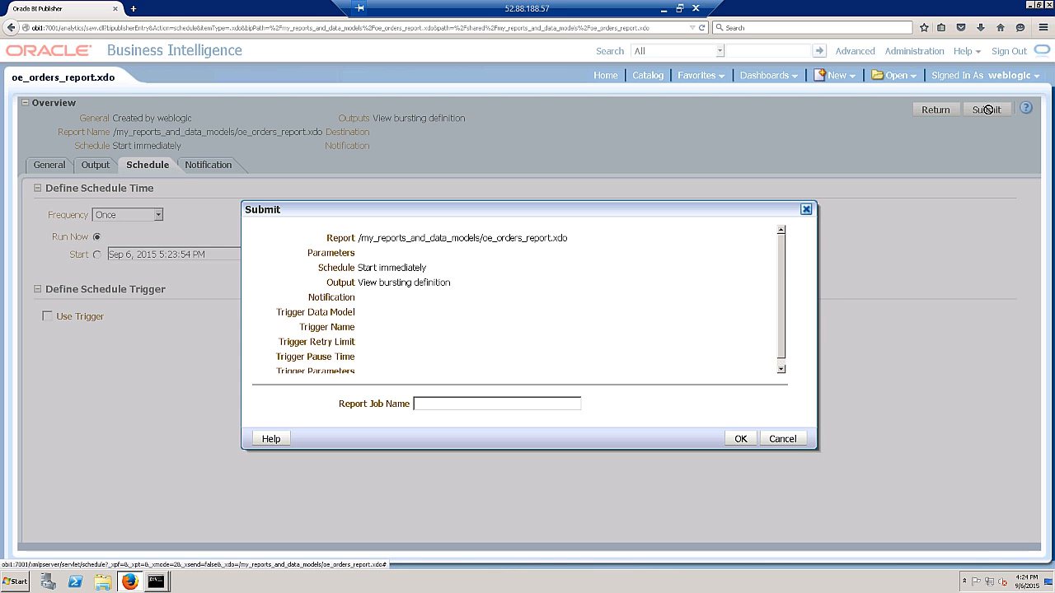
{"action": "left_click", "coordinate": [566, 398]}
{"action": "type", "text": "FILE_"}
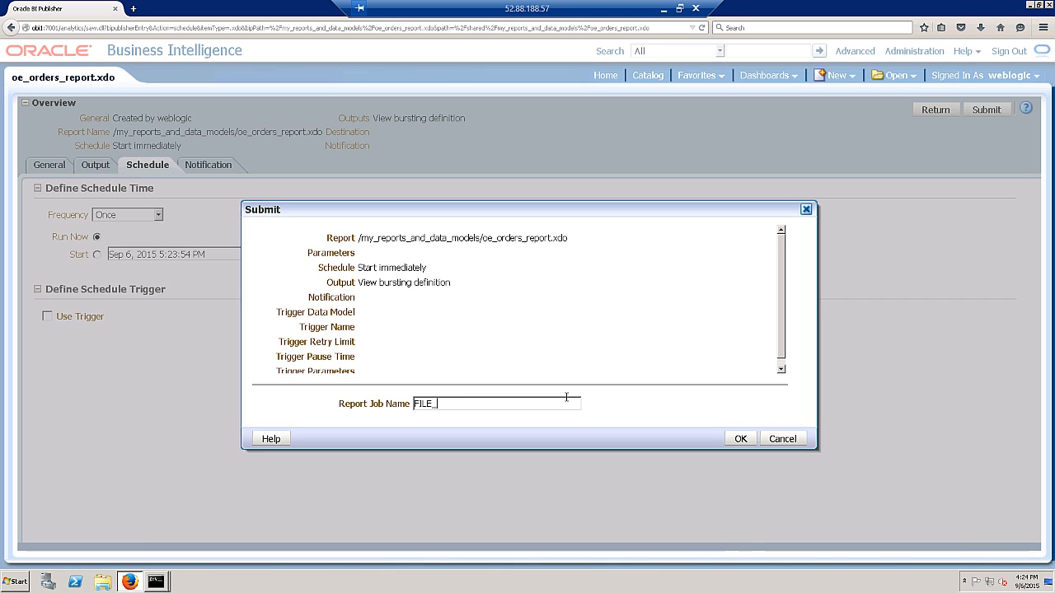
{"action": "type", "text": "BUSING"}
{"action": "key", "text": "BackSpace"}
{"action": "key", "text": "BackSpace"}
{"action": "key", "text": "BackSpace"}
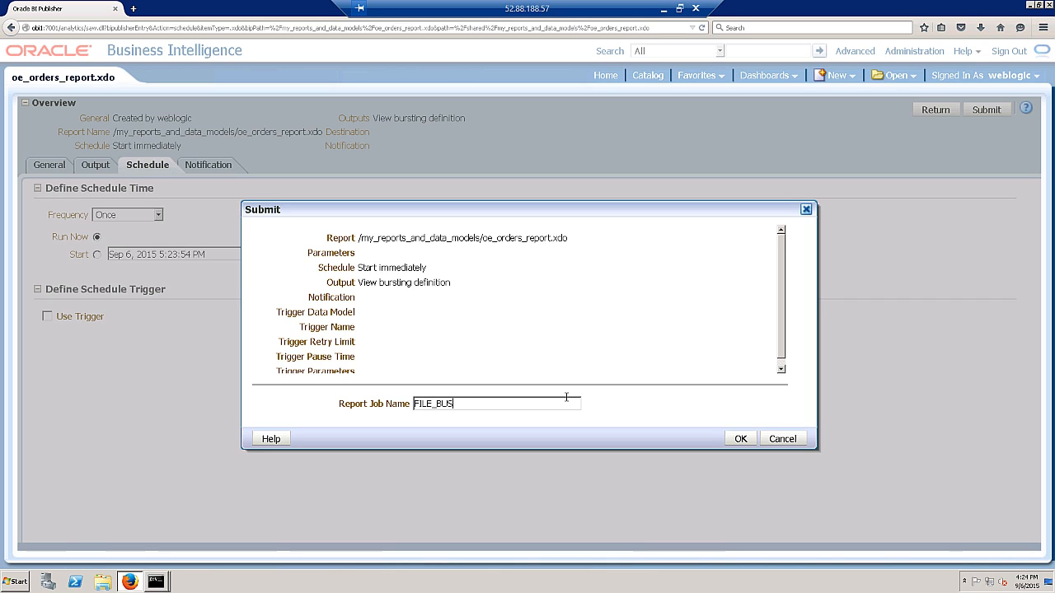
{"action": "type", "text": "RSTING_REPORT"}
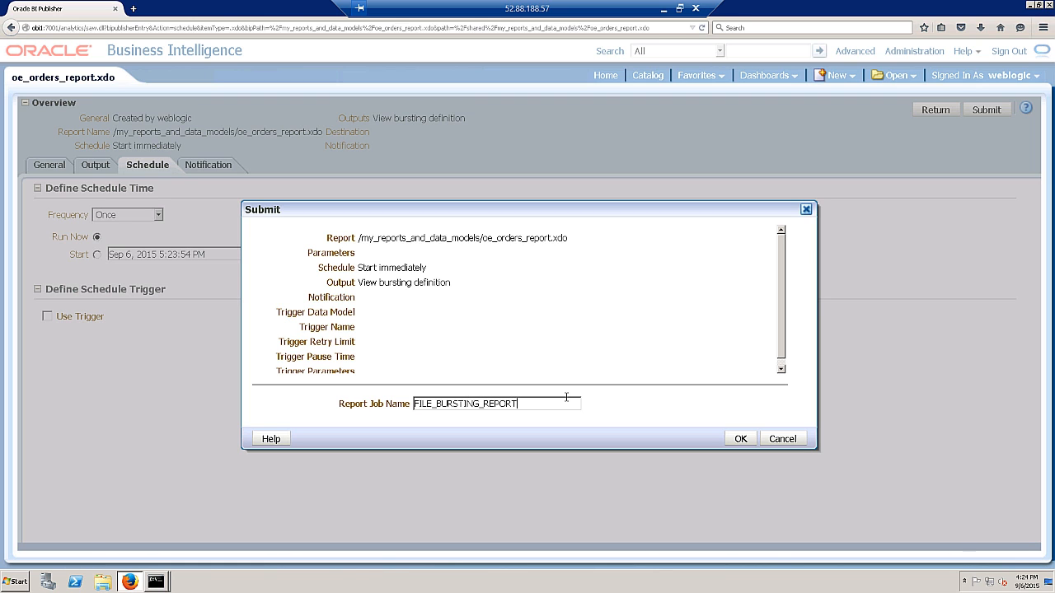
{"action": "left_click", "coordinate": [737, 438]}
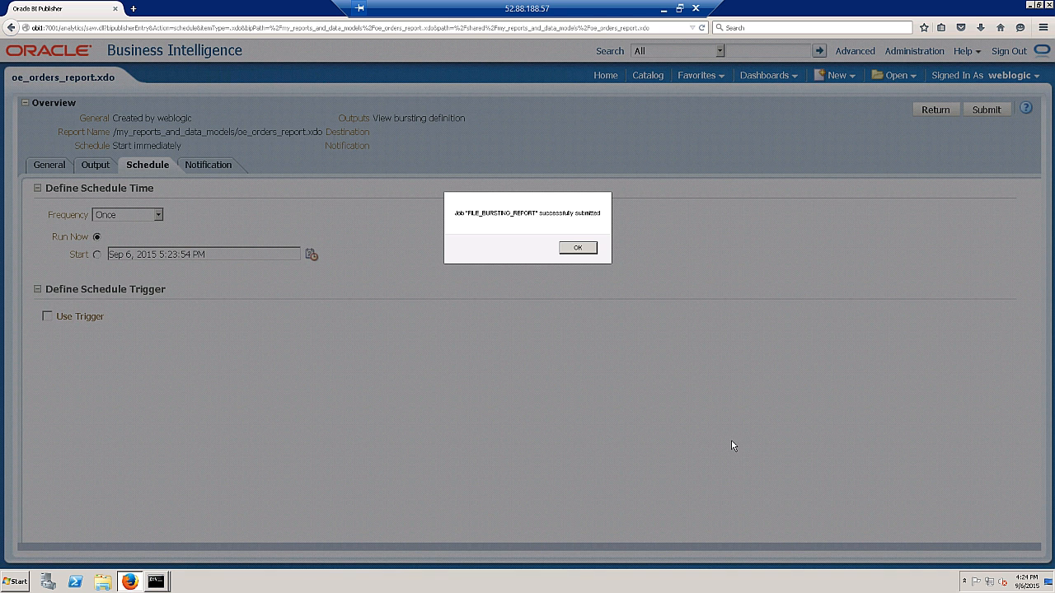
{"action": "left_click", "coordinate": [590, 251]}
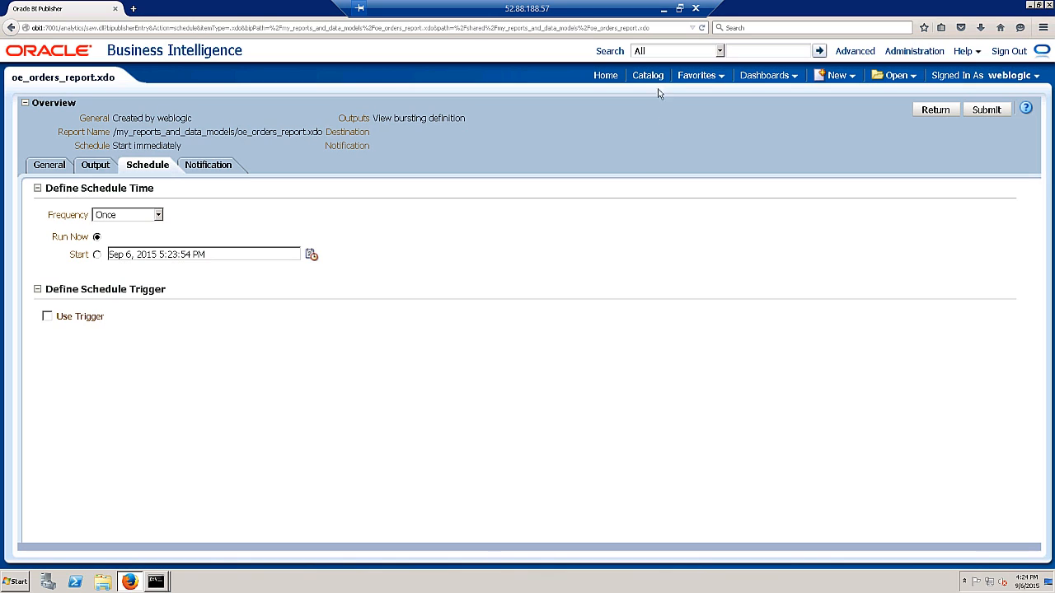
- Open FILE_BURSTING_REPORT from oe_orders_report's history and expand the first output, order2426.pdf
{"action": "left_click", "coordinate": [650, 76]}
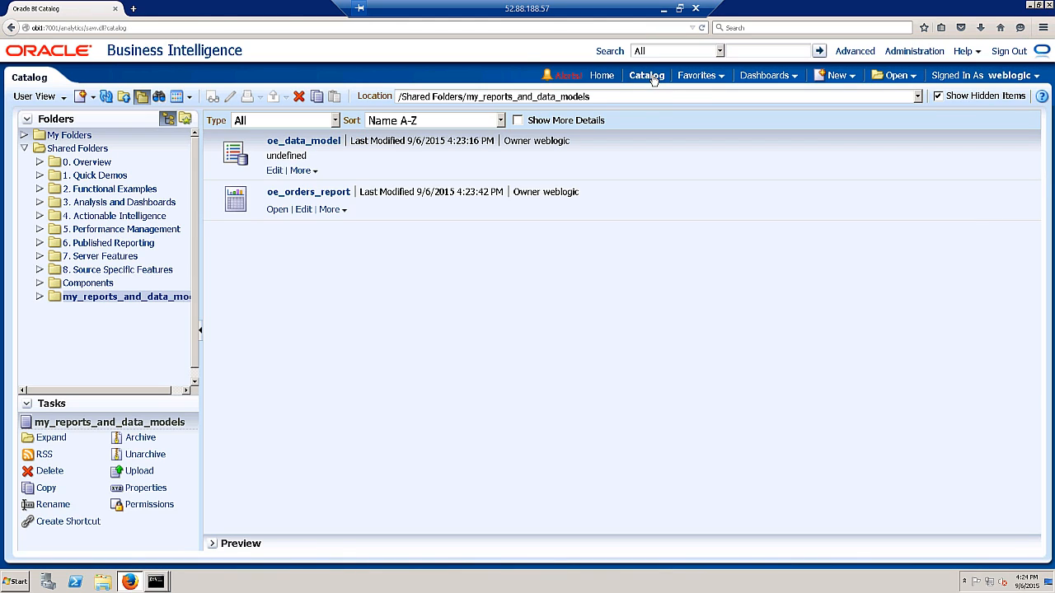
{"action": "left_click", "coordinate": [330, 211]}
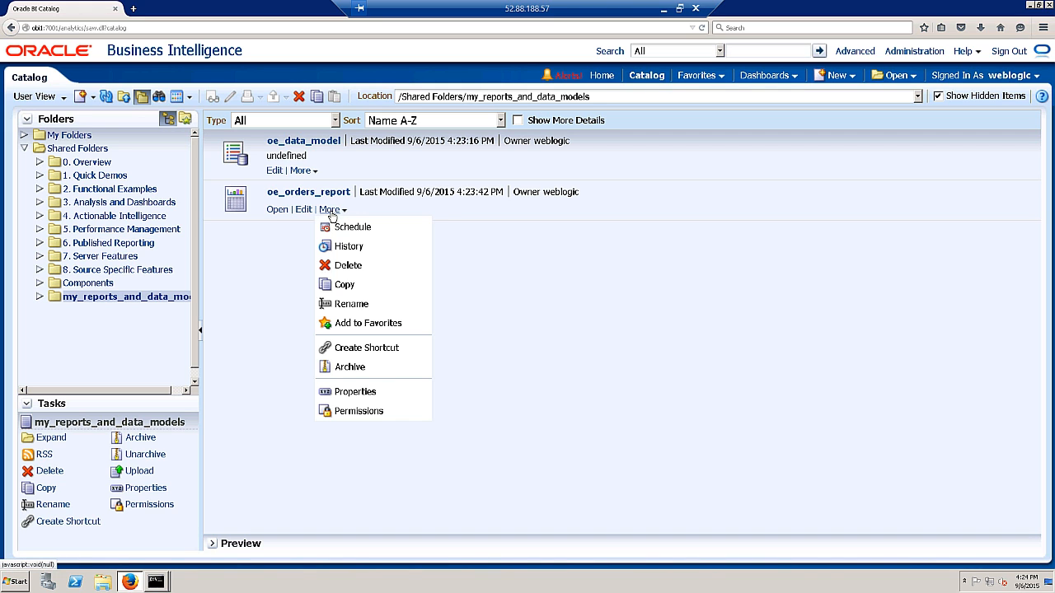
{"action": "left_click", "coordinate": [348, 246]}
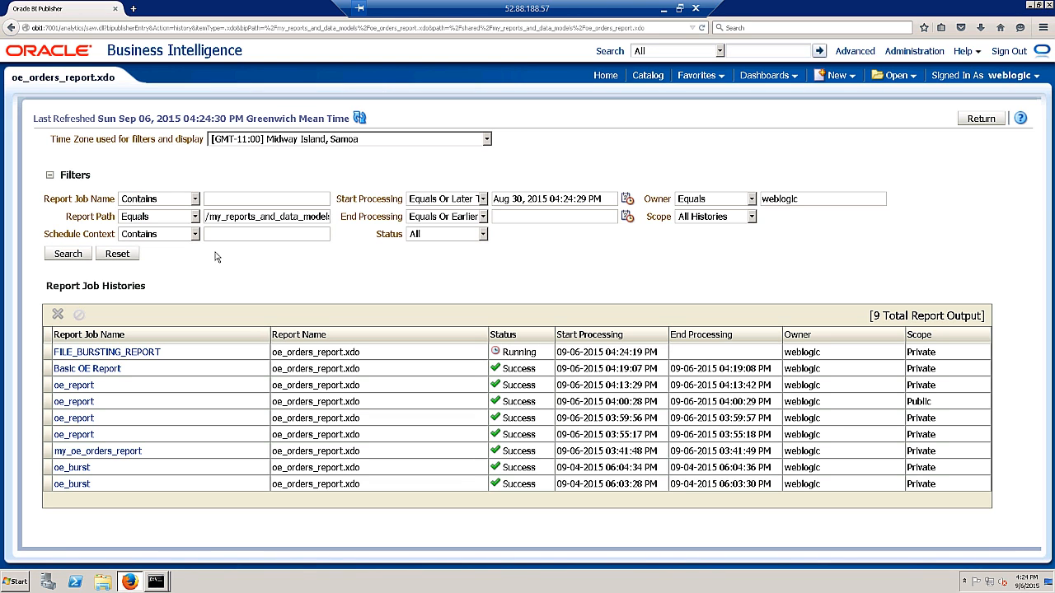
{"action": "left_click", "coordinate": [97, 355]}
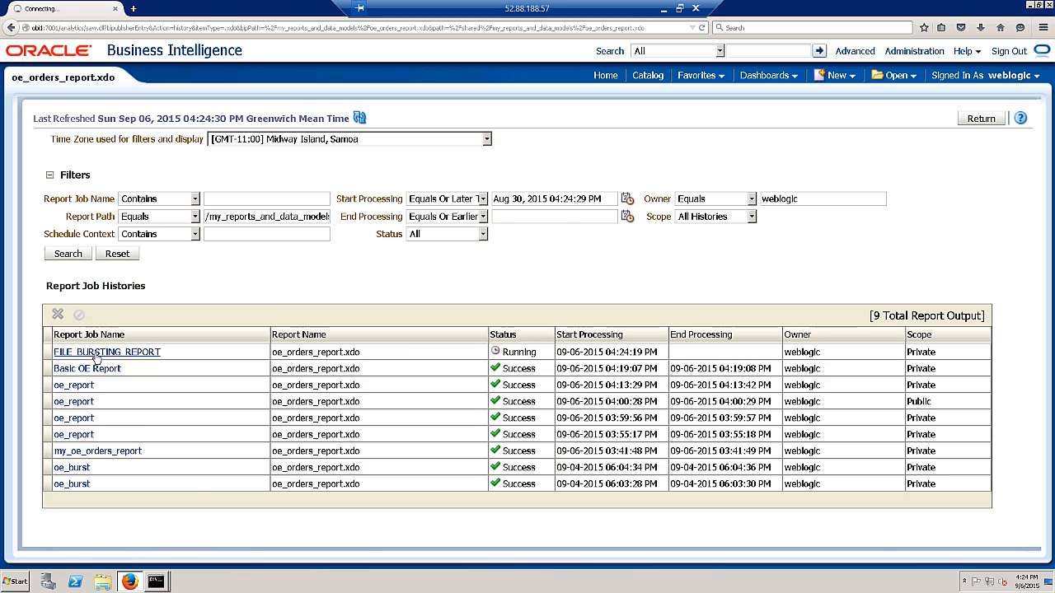
{"action": "scroll", "coordinate": [379, 386], "scroll_direction": "down", "scroll_amount": 3}
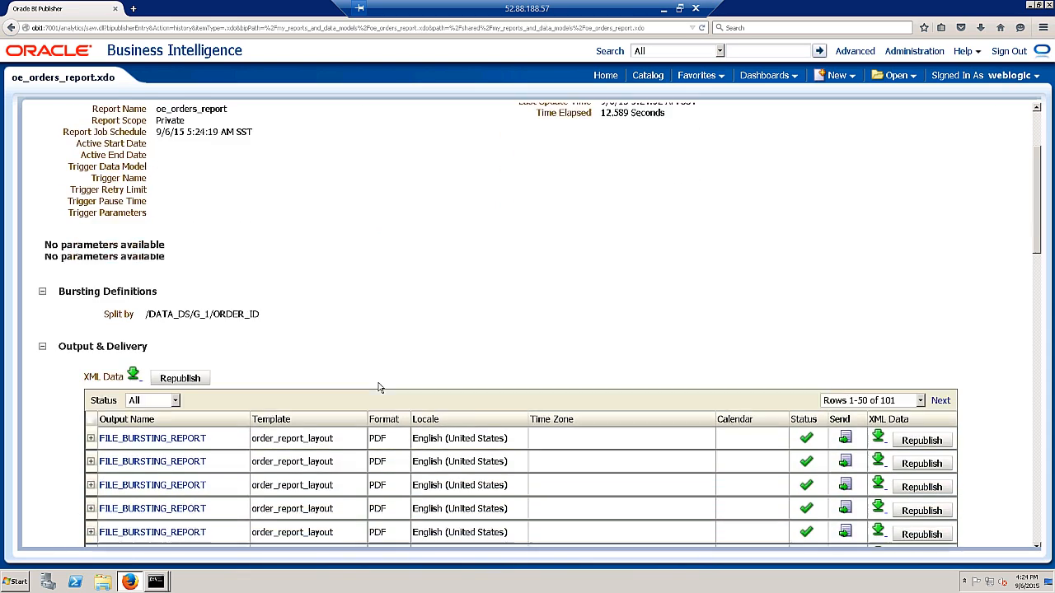
{"action": "scroll", "coordinate": [379, 386], "scroll_direction": "down", "scroll_amount": 2}
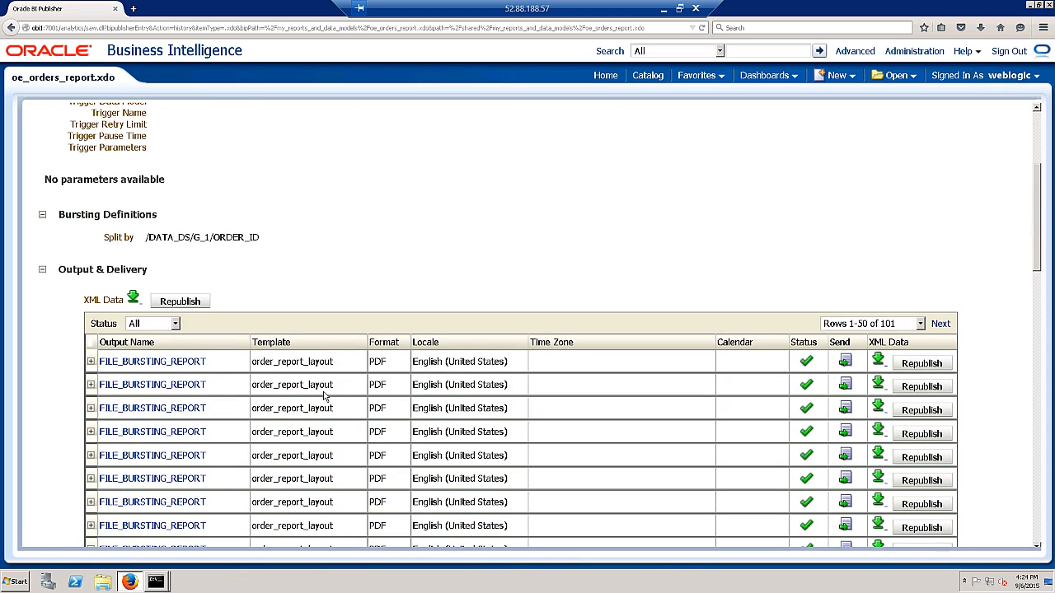
{"action": "scroll", "coordinate": [323, 396], "scroll_direction": "down", "scroll_amount": 4}
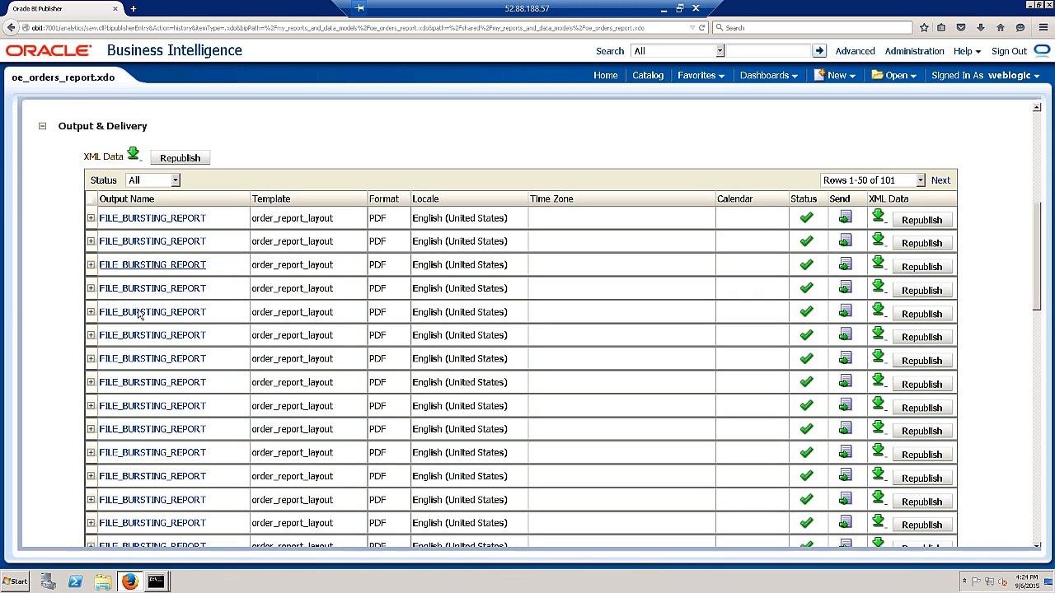
{"action": "left_click", "coordinate": [91, 218]}
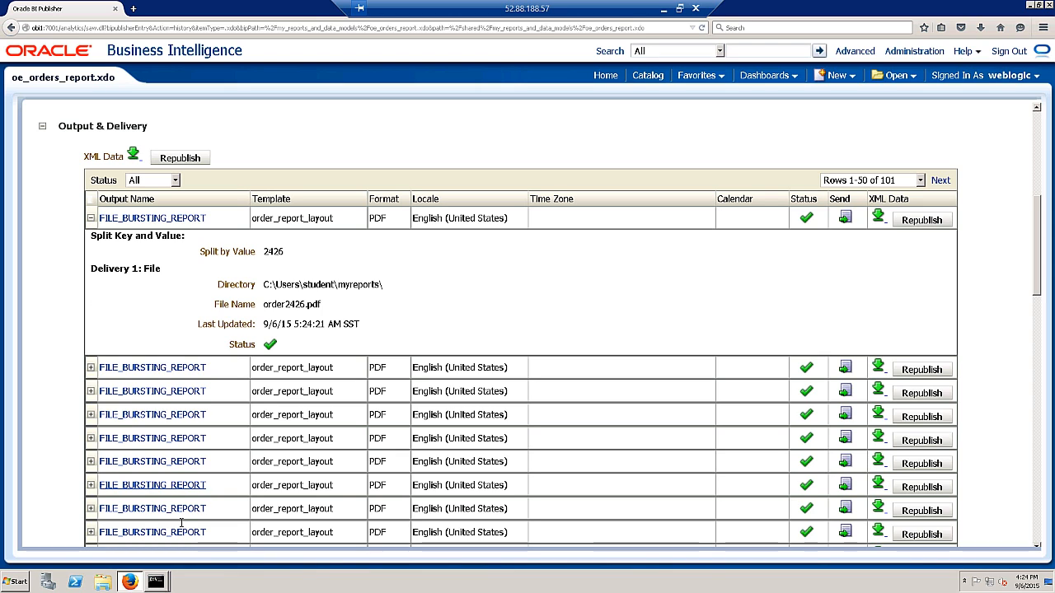
- Browse to C:\Users\student\myreports in Windows Explorer and select order2368
{"action": "left_click", "coordinate": [105, 587]}
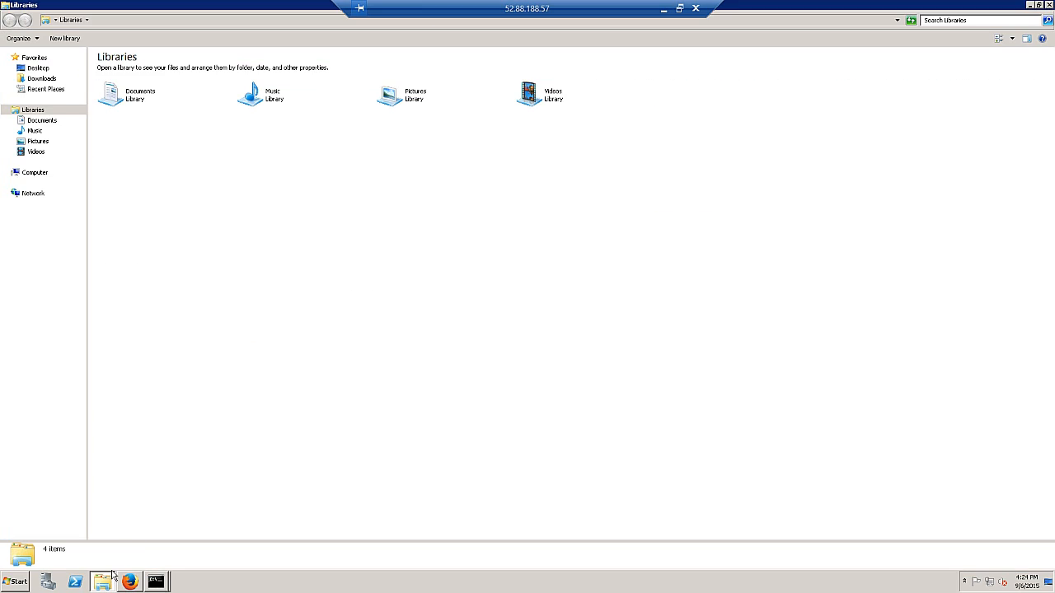
{"action": "left_click", "coordinate": [33, 174]}
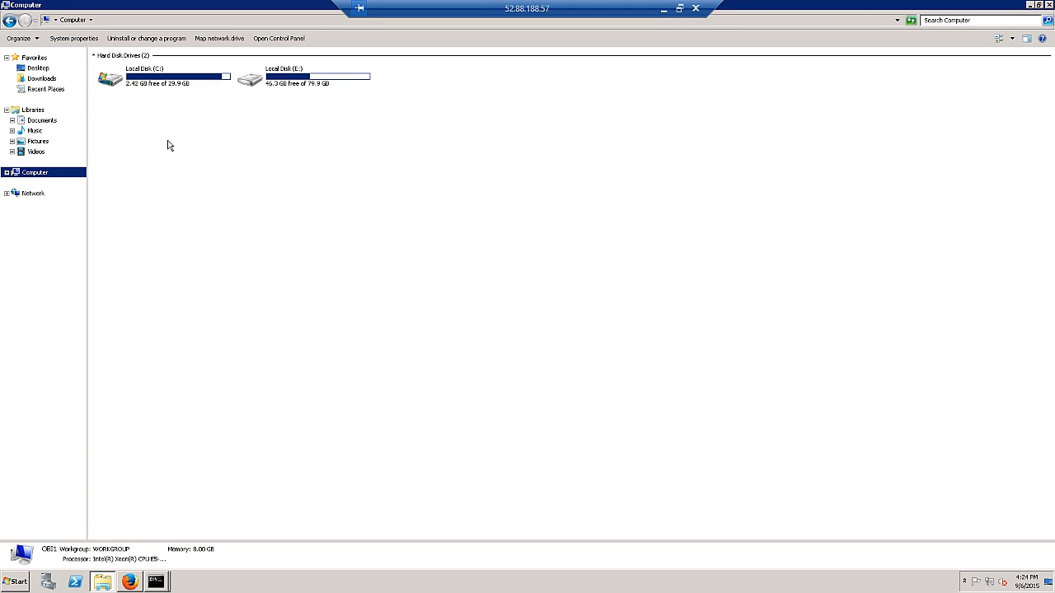
{"action": "double_click", "coordinate": [152, 81]}
{"action": "double_click", "coordinate": [114, 142]}
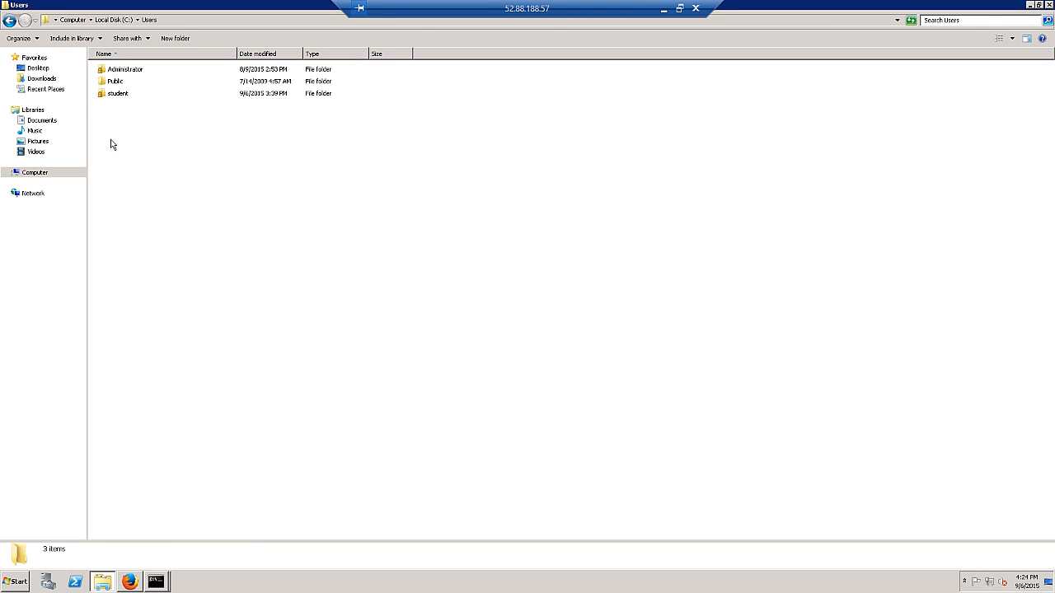
{"action": "double_click", "coordinate": [118, 98]}
{"action": "double_click", "coordinate": [122, 189]}
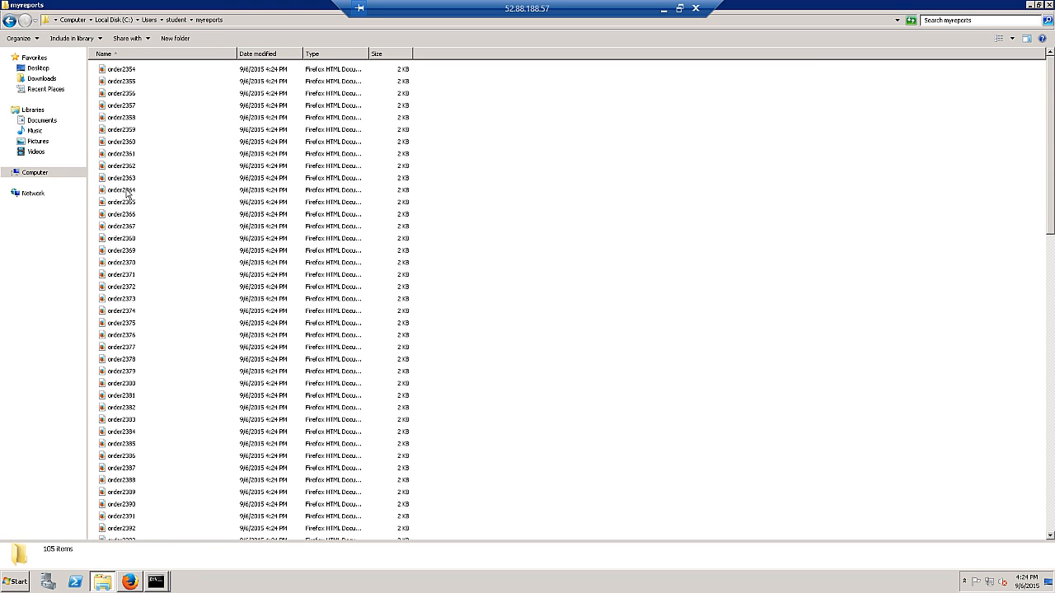
{"action": "left_click", "coordinate": [122, 238]}
- Open order2368.pdf in Firefox's PDF viewer
{"action": "double_click", "coordinate": [122, 239]}
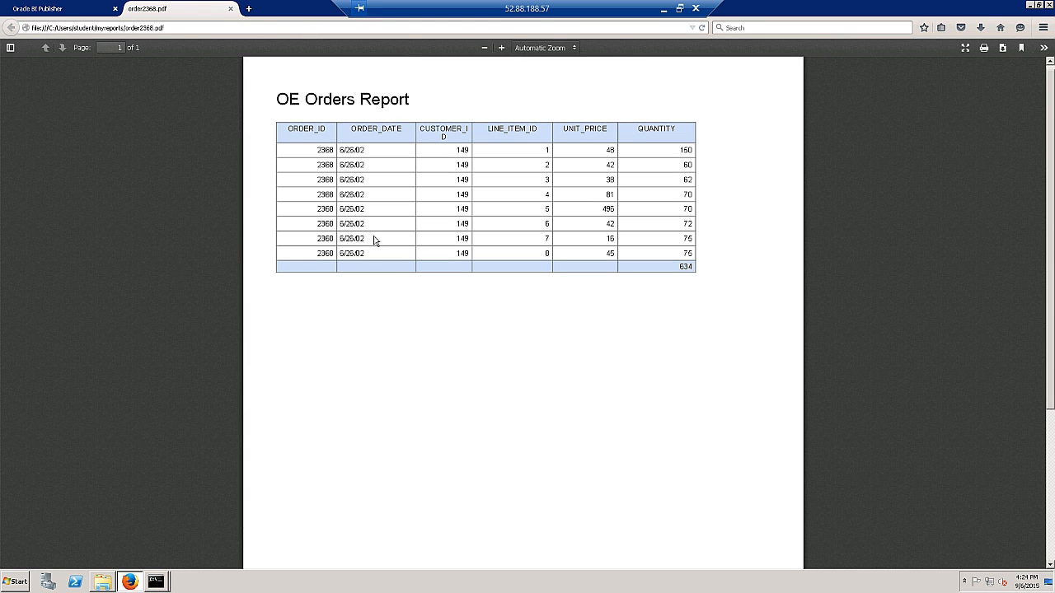